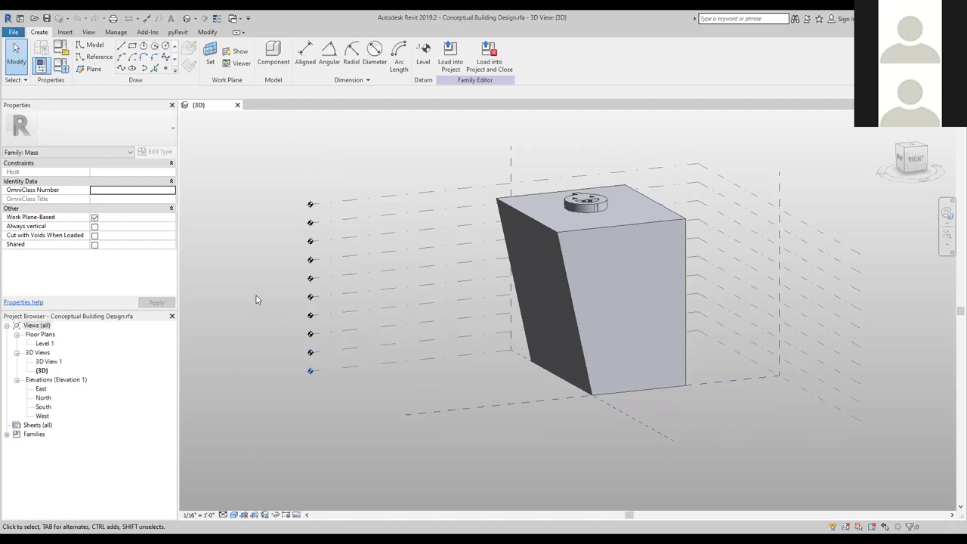
- Open the mass family's East elevation and examine the names and elevations of its levels
{"action": "double_click", "coordinate": [40, 390]}
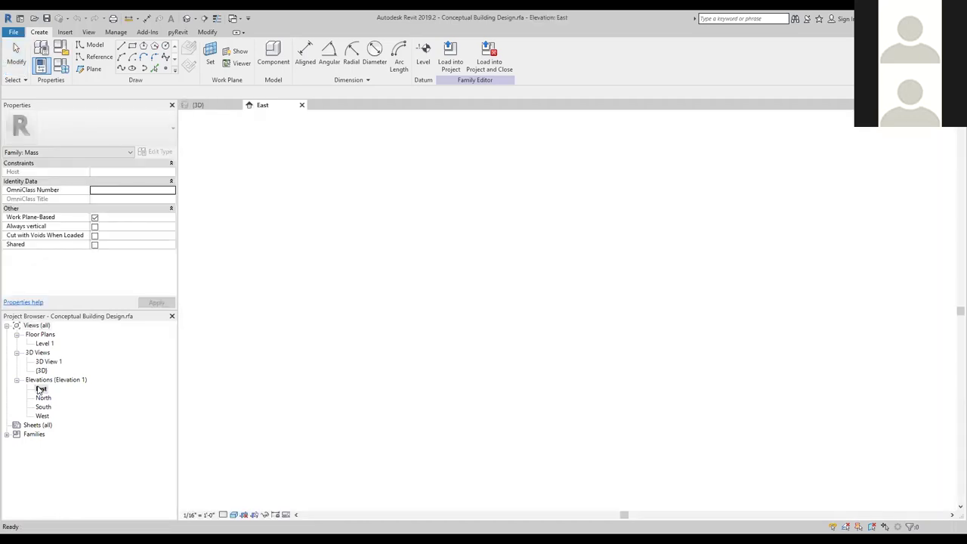
{"action": "middle_click_drag", "start_coordinate": [356, 432], "coordinate": [434, 410]}
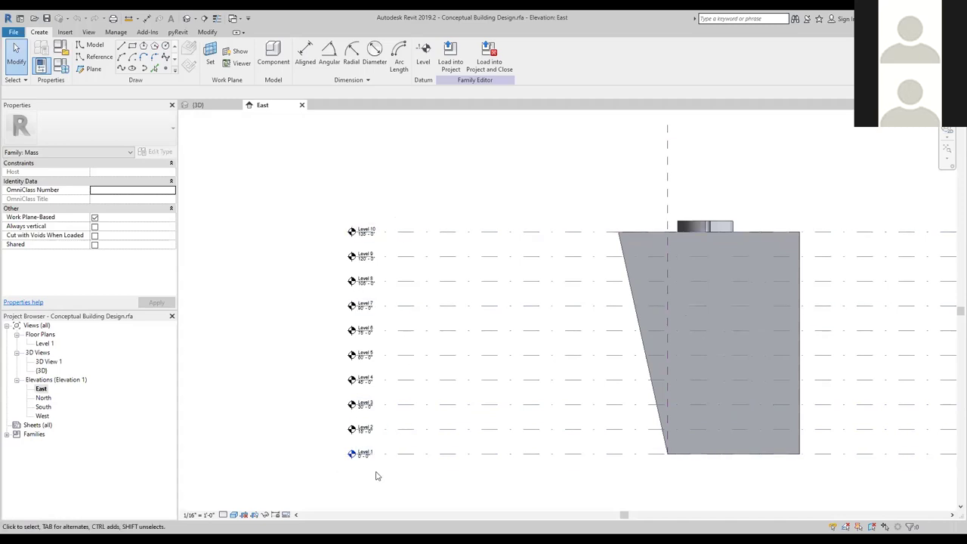
{"action": "scroll", "coordinate": [376, 472], "scroll_direction": "up", "scroll_amount": 3}
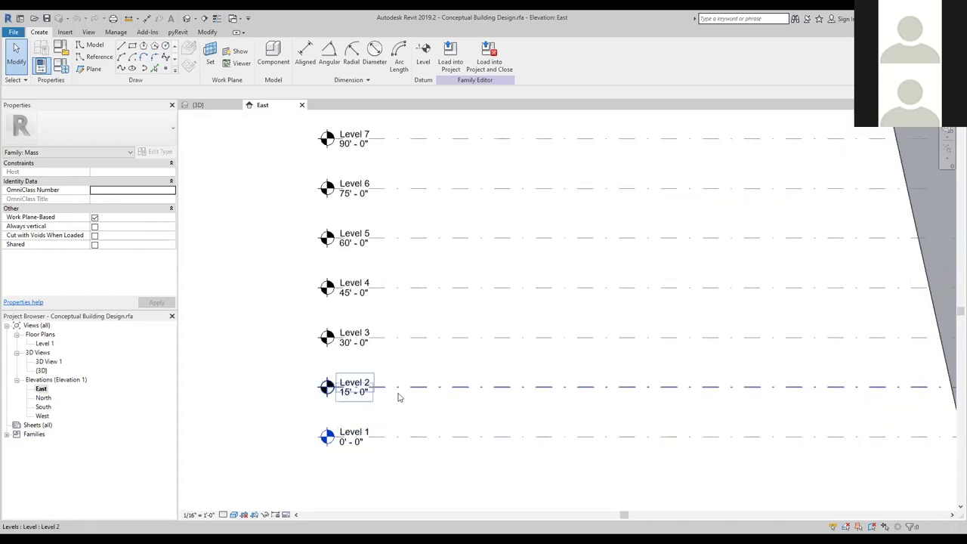
{"action": "scroll", "coordinate": [450, 375], "scroll_direction": "down", "scroll_amount": 2}
{"action": "middle_click_drag", "start_coordinate": [457, 375], "coordinate": [446, 441]}
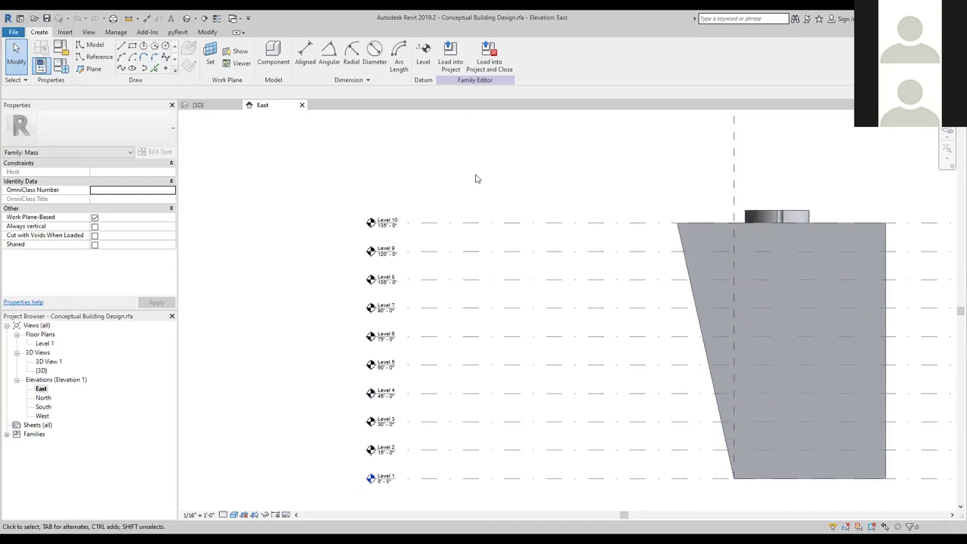
{"action": "middle_click_drag", "start_coordinate": [330, 269], "coordinate": [319, 271]}
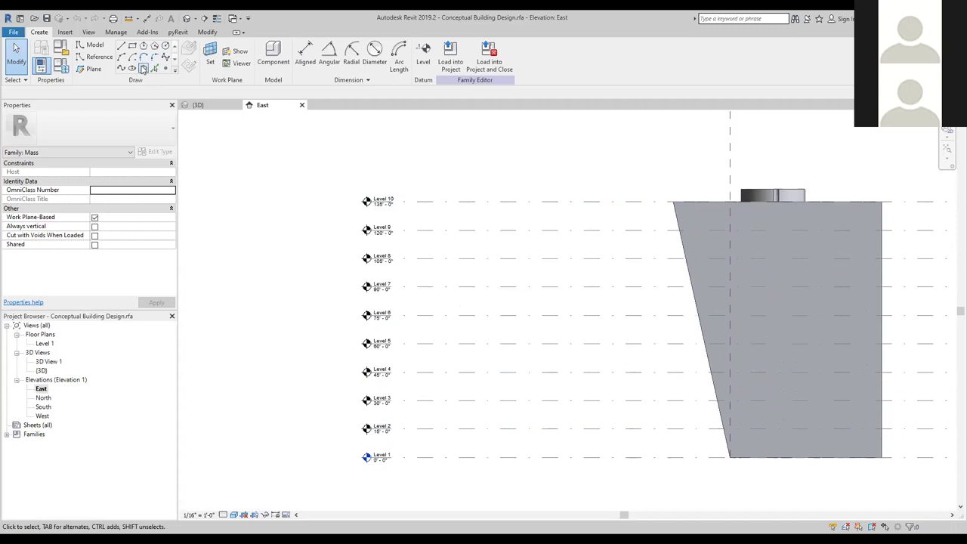
- Return to the mass family's 3D view and turn off the family's Work Plane-Based option
{"action": "left_click", "coordinate": [223, 105]}
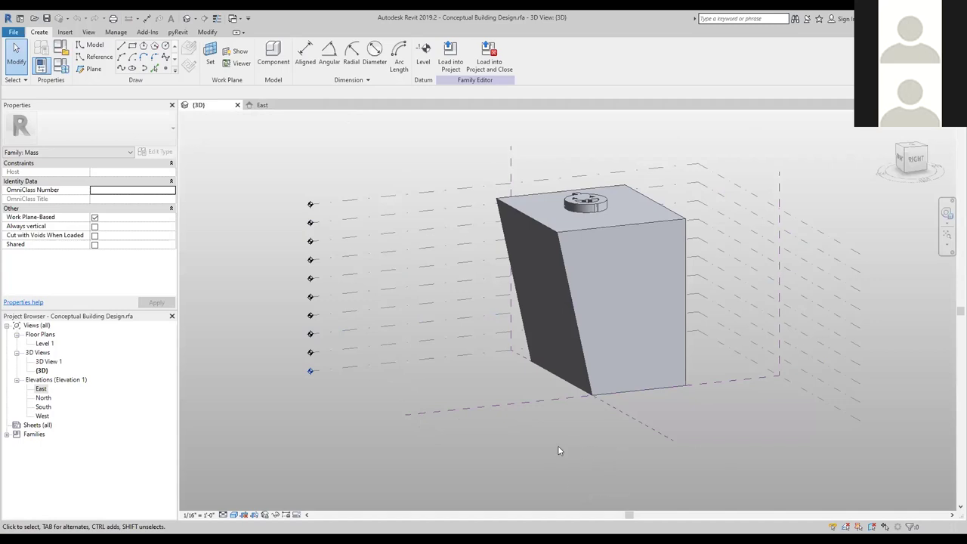
{"action": "left_click", "coordinate": [94, 218]}
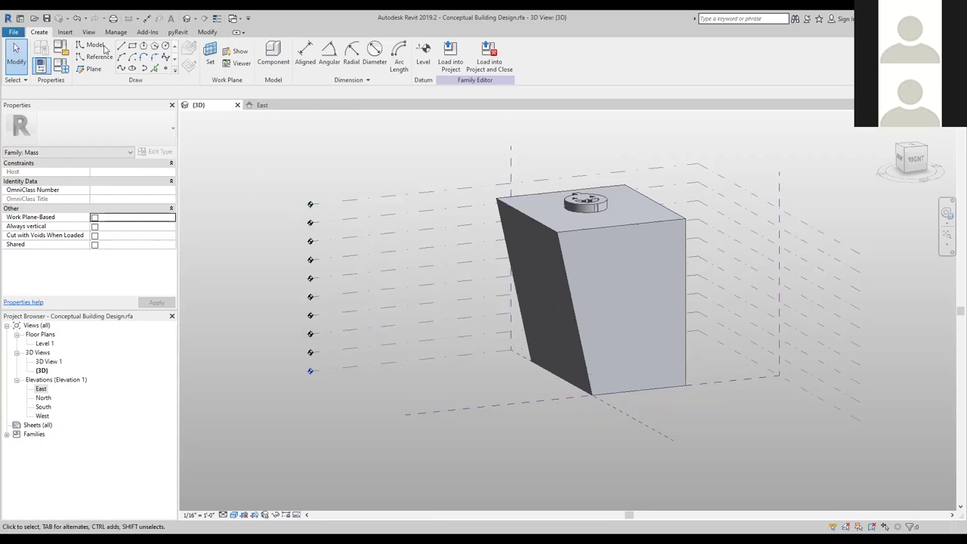
- Create a new project from the Architectural Template
{"action": "left_click", "coordinate": [12, 33]}
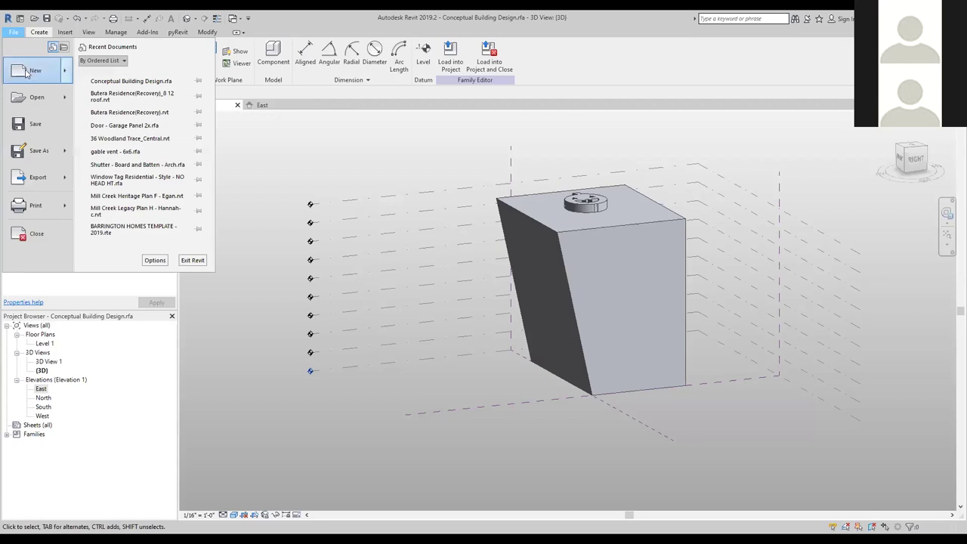
{"action": "mouse_move", "coordinate": [68, 74]}
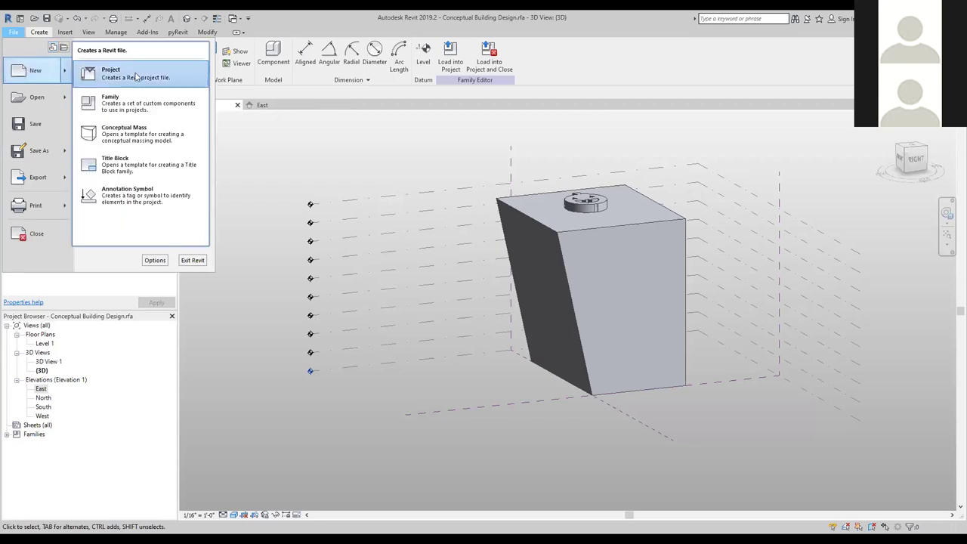
{"action": "left_click", "coordinate": [136, 75]}
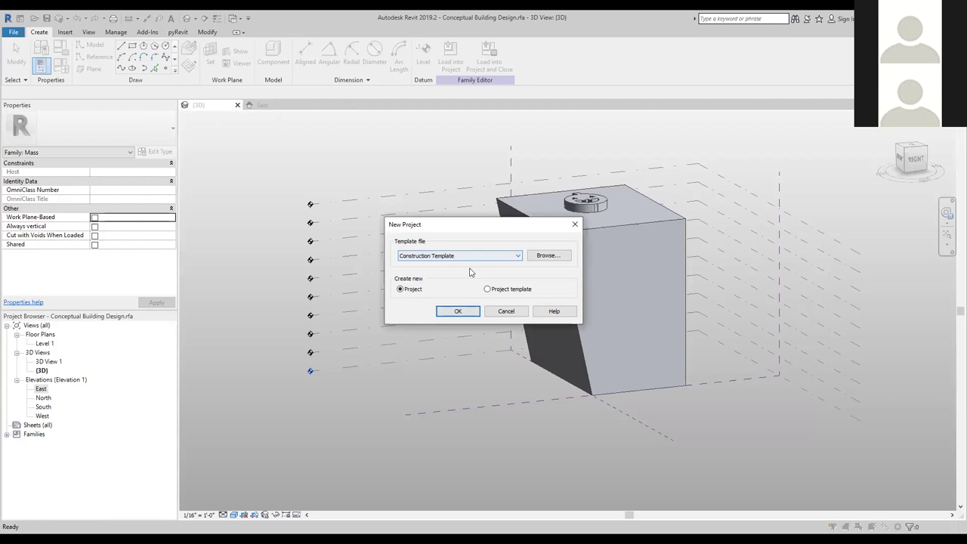
{"action": "left_click", "coordinate": [542, 260]}
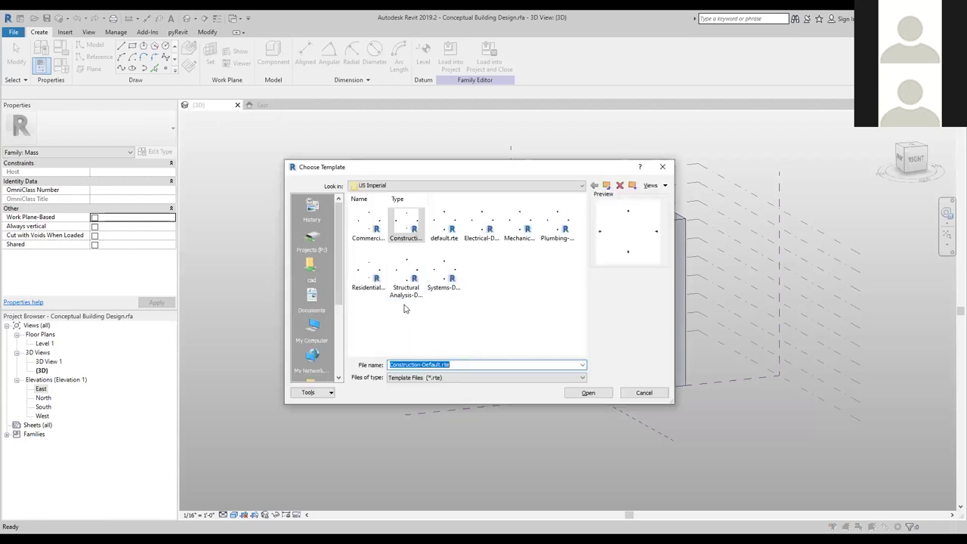
{"action": "left_click", "coordinate": [640, 394]}
{"action": "left_click", "coordinate": [510, 262]}
{"action": "left_click", "coordinate": [427, 271]}
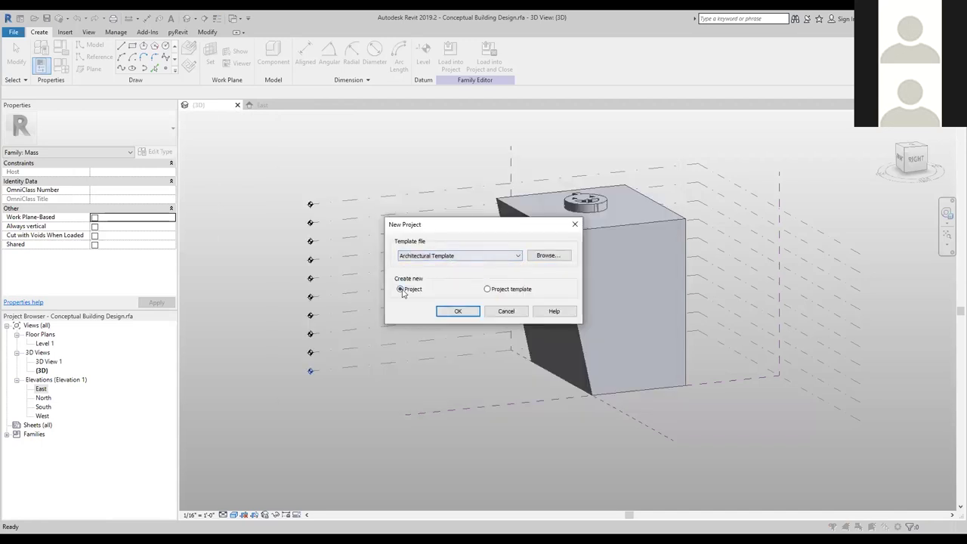
{"action": "left_click", "coordinate": [457, 315]}
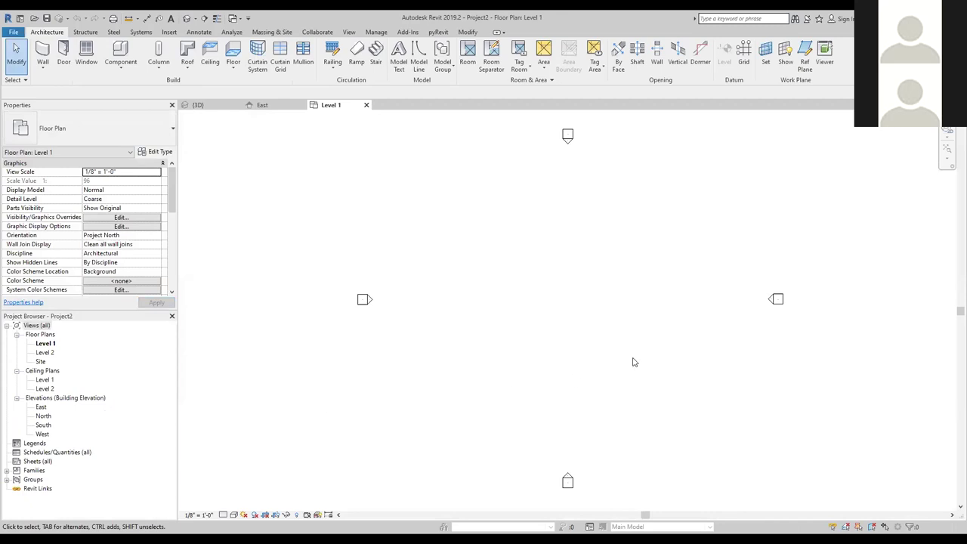
- Open the project's East elevation and set the elevation of Level 2 to 15 feet
{"action": "double_click", "coordinate": [41, 408]}
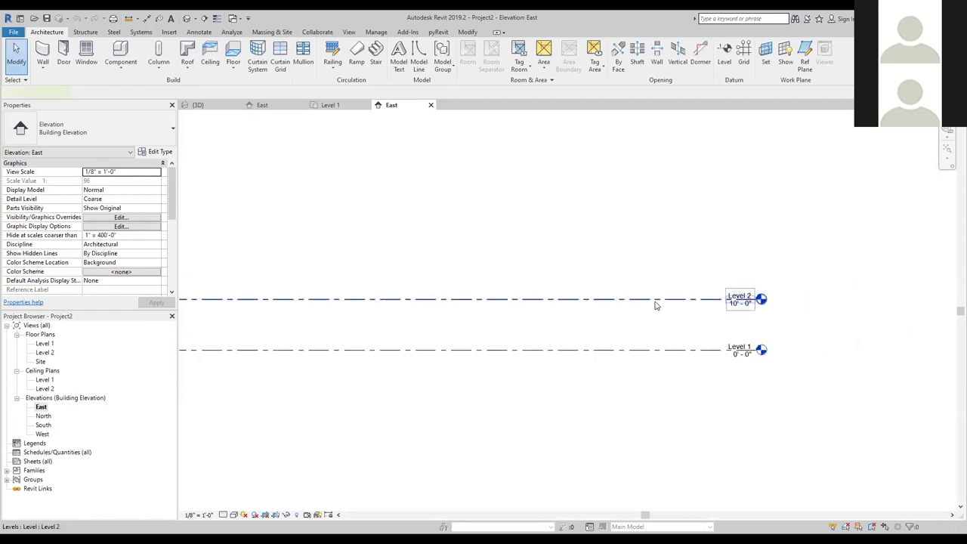
{"action": "left_click", "coordinate": [656, 305]}
{"action": "left_click", "coordinate": [739, 304]}
{"action": "type", "text": "1"}
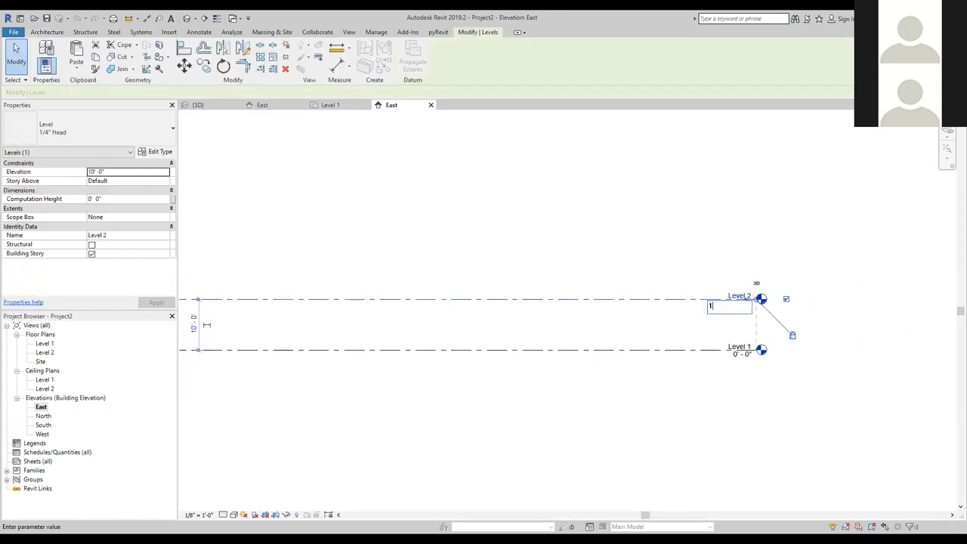
{"action": "type", "text": "5"}
{"action": "key", "text": "Return"}
- Copy Level 2 vertically upward eight times at 15-foot spacing to make Levels 3 through 10
{"action": "scroll", "coordinate": [751, 294], "scroll_direction": "down", "scroll_amount": 2}
{"action": "middle_click_drag", "start_coordinate": [667, 254], "coordinate": [501, 328]}
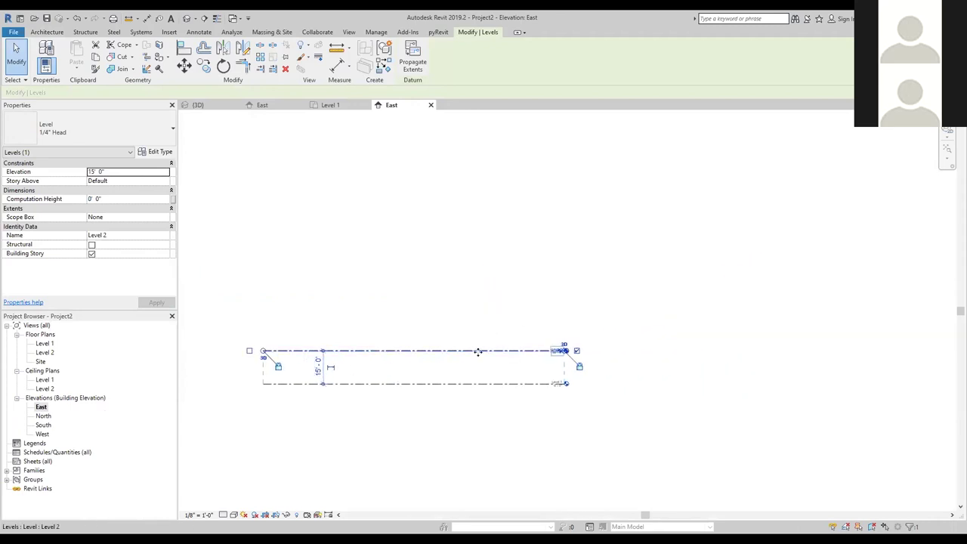
{"action": "left_click", "coordinate": [203, 69]}
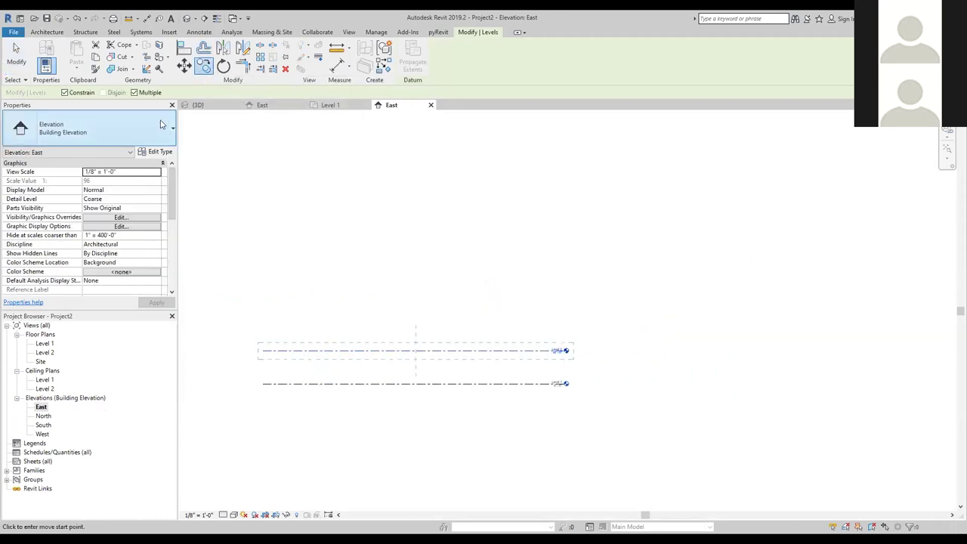
{"action": "left_click", "coordinate": [416, 350]}
{"action": "scroll", "coordinate": [476, 349], "scroll_direction": "down", "scroll_amount": 2}
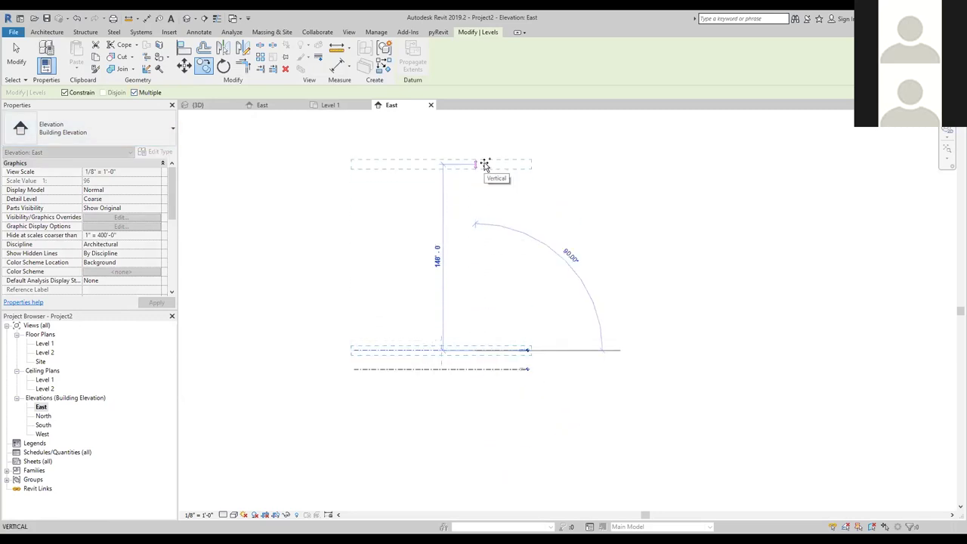
{"action": "type", "text": "15"}
{"action": "key", "text": "Return"}
{"action": "type", "text": "15"}
{"action": "key", "text": "Return"}
{"action": "type", "text": "15"}
{"action": "key", "text": "Return"}
{"action": "type", "text": "15"}
{"action": "key", "text": "Return"}
{"action": "type", "text": "15"}
{"action": "key", "text": "Return"}
{"action": "type", "text": "15"}
{"action": "key", "text": "Return"}
{"action": "type", "text": "15"}
{"action": "key", "text": "Return"}
{"action": "type", "text": "15"}
{"action": "key", "text": "Return"}
{"action": "scroll", "coordinate": [495, 189], "scroll_direction": "up", "scroll_amount": 5}
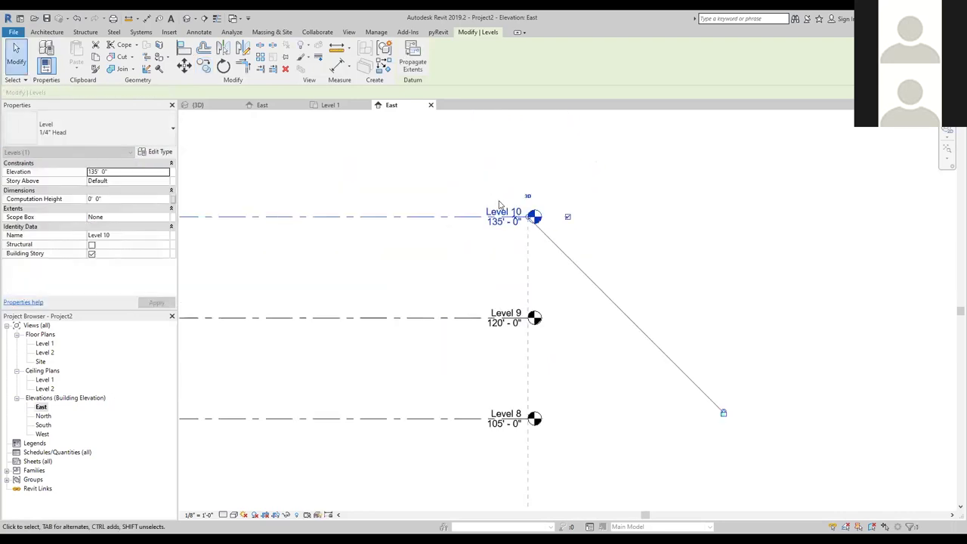
{"action": "left_click", "coordinate": [562, 233]}
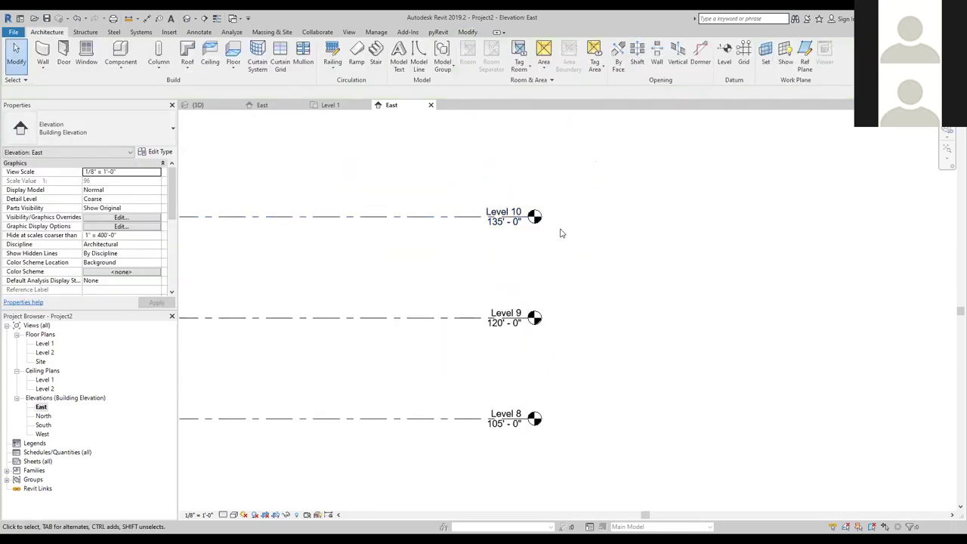
{"action": "scroll", "coordinate": [616, 167], "scroll_direction": "down", "scroll_amount": 5}
{"action": "middle_click_drag", "start_coordinate": [613, 174], "coordinate": [593, 181]}
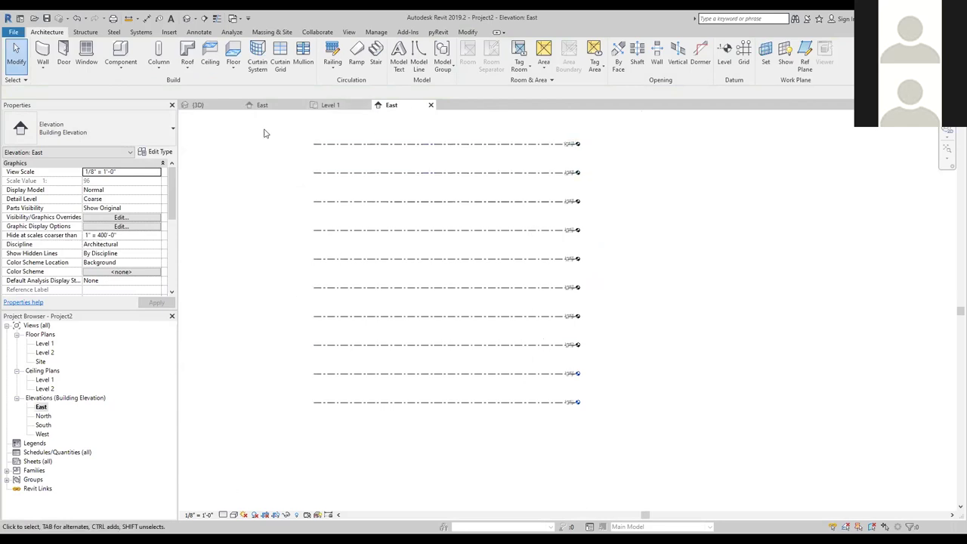
- Load the Conceptual Building Design mass family into the project and place one instance on the Level 1 floor plan between the elevation markers
{"action": "left_click", "coordinate": [201, 109]}
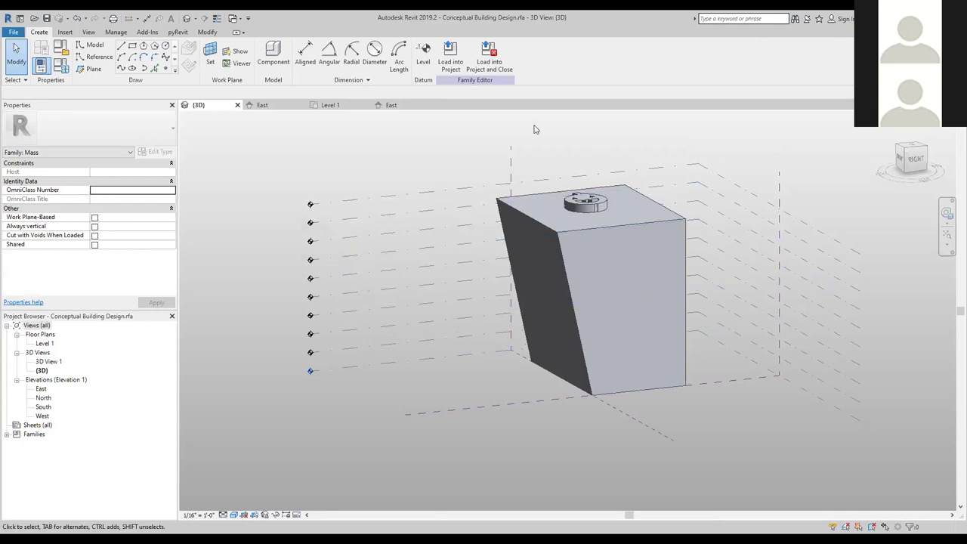
{"action": "left_click", "coordinate": [449, 65]}
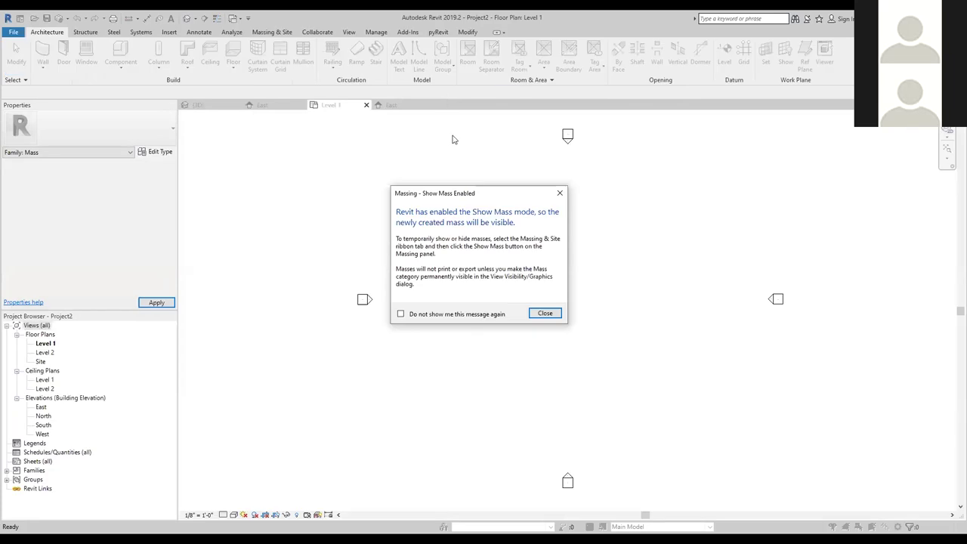
{"action": "left_click", "coordinate": [548, 313]}
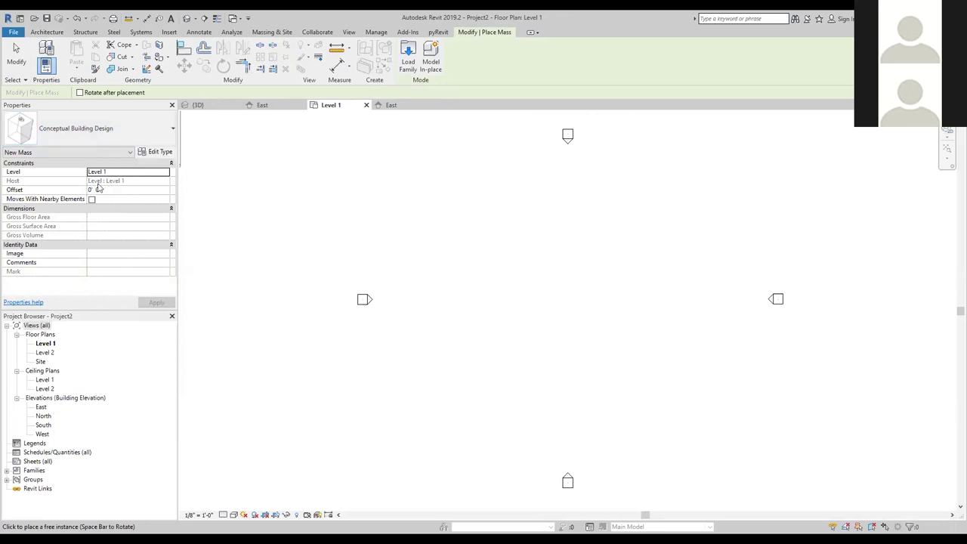
{"action": "left_click", "coordinate": [705, 390]}
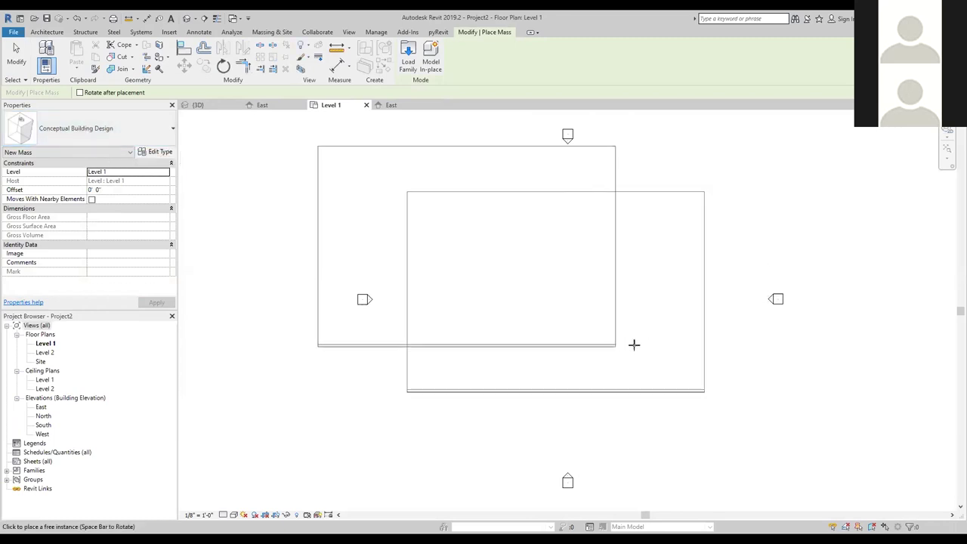
{"action": "scroll", "coordinate": [632, 345], "scroll_direction": "down", "scroll_amount": 2}
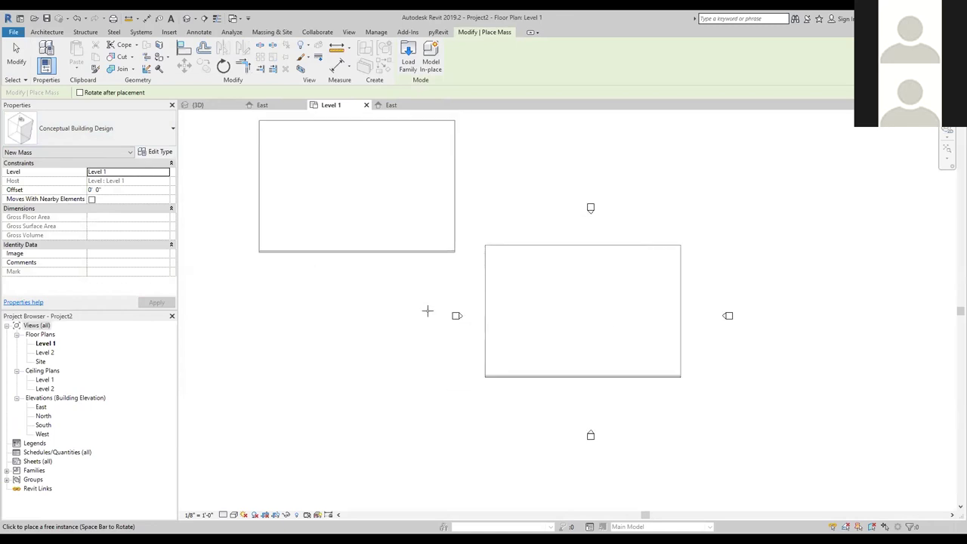
{"action": "key", "text": "Escape"}
{"action": "key", "text": "Escape"}
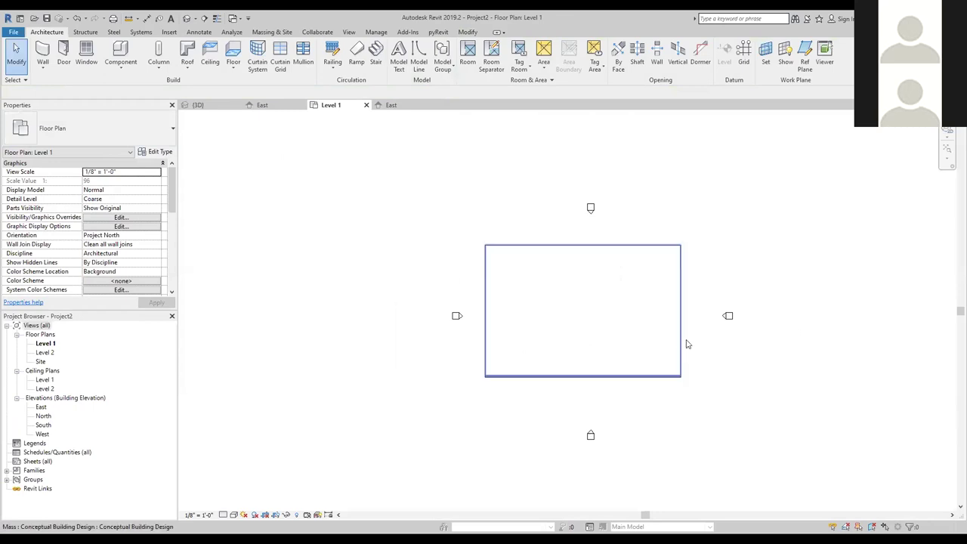
{"action": "left_click", "coordinate": [682, 346]}
{"action": "scroll", "coordinate": [676, 348], "scroll_direction": "up", "scroll_amount": 3}
{"action": "scroll", "coordinate": [673, 348], "scroll_direction": "down", "scroll_amount": 3}
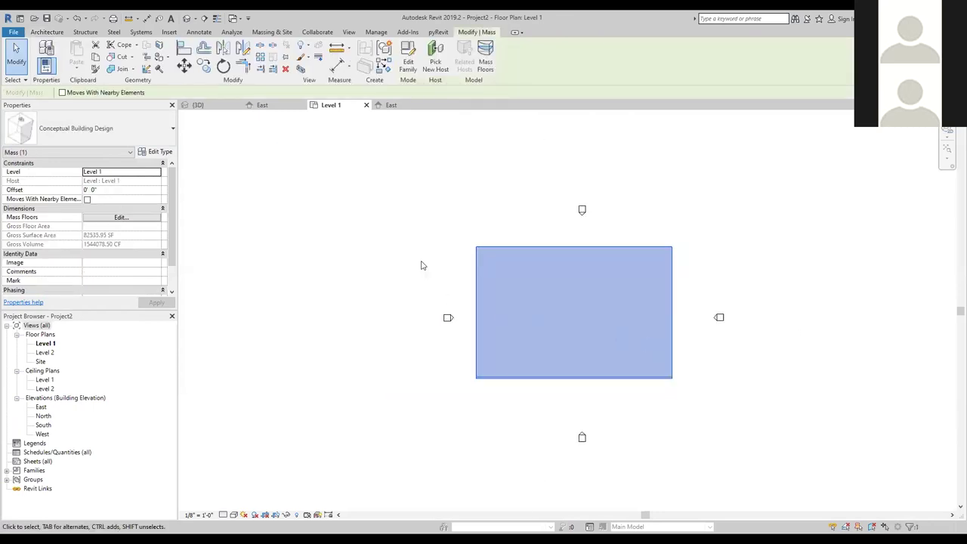
{"action": "left_click", "coordinate": [727, 258]}
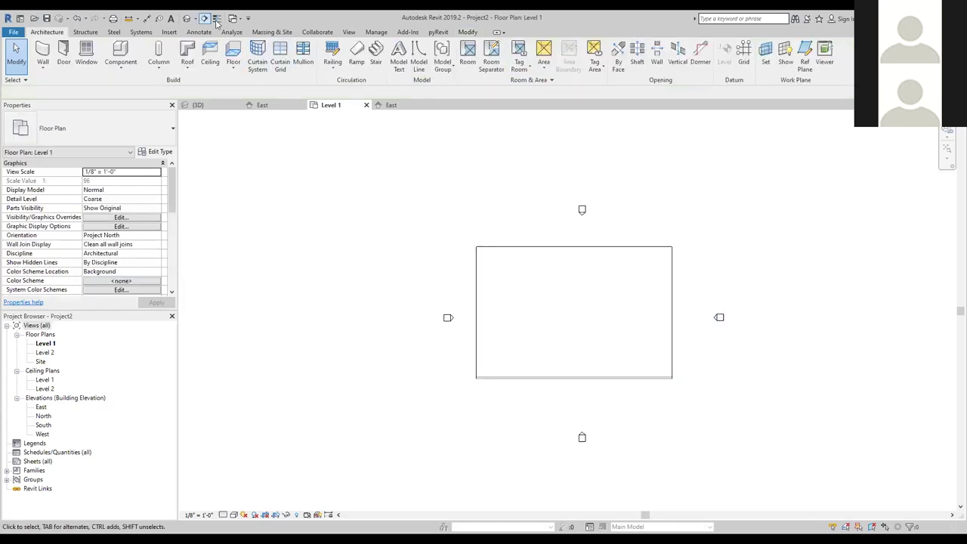
- Open the project's default 3D view and make the Mass category visible in its visibility/graphic overrides
{"action": "left_click", "coordinate": [187, 18]}
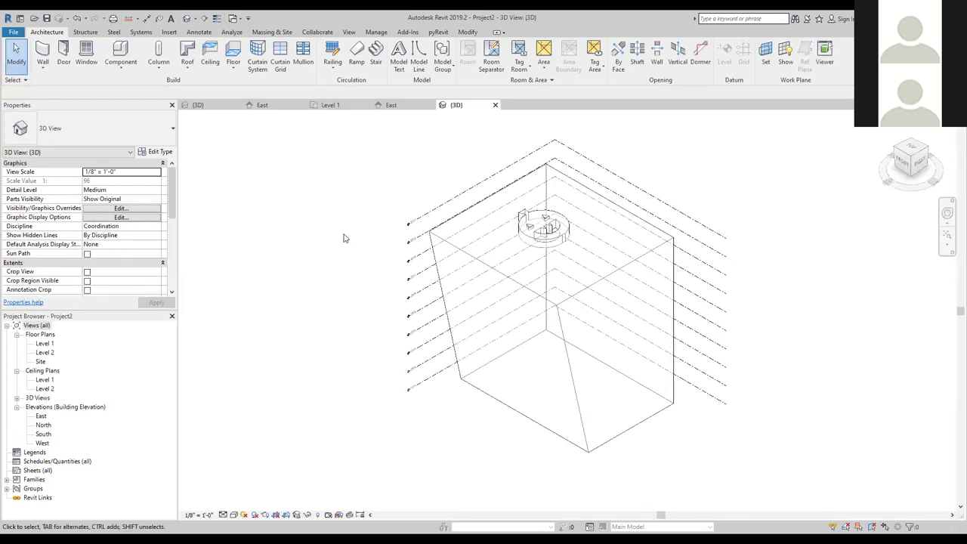
{"action": "middle_click_drag", "start_coordinate": [626, 410], "coordinate": [525, 265], "text": "shift"}
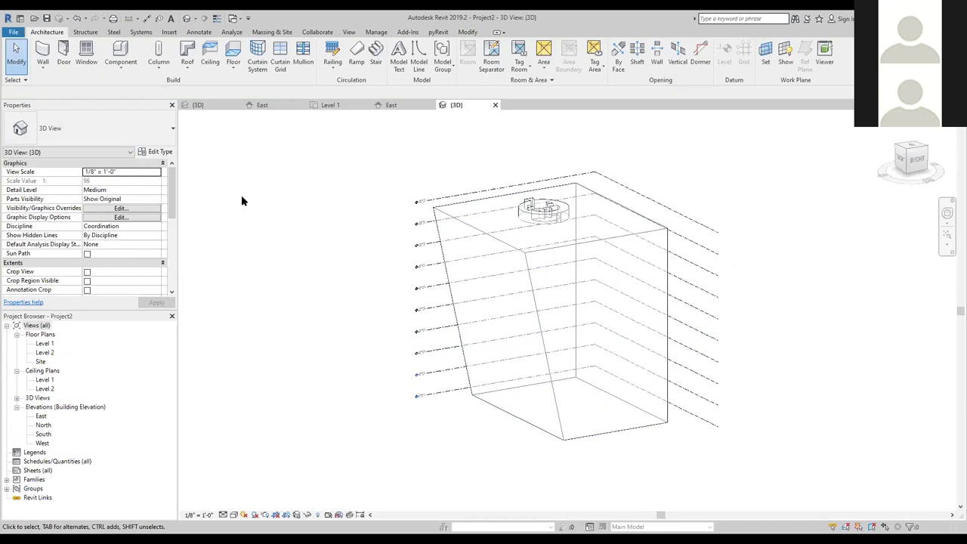
{"action": "left_click", "coordinate": [151, 210]}
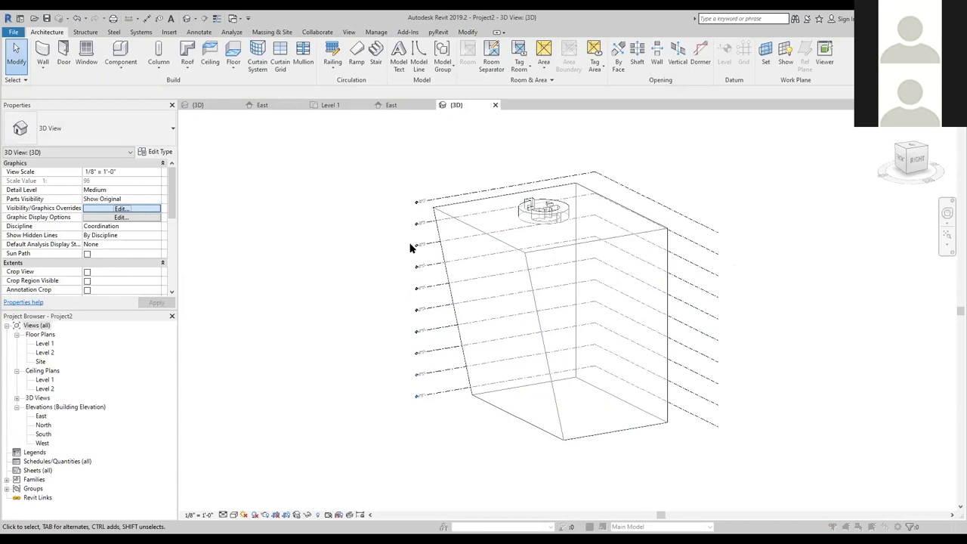
{"action": "scroll", "coordinate": [623, 222], "scroll_direction": "down", "scroll_amount": 10}
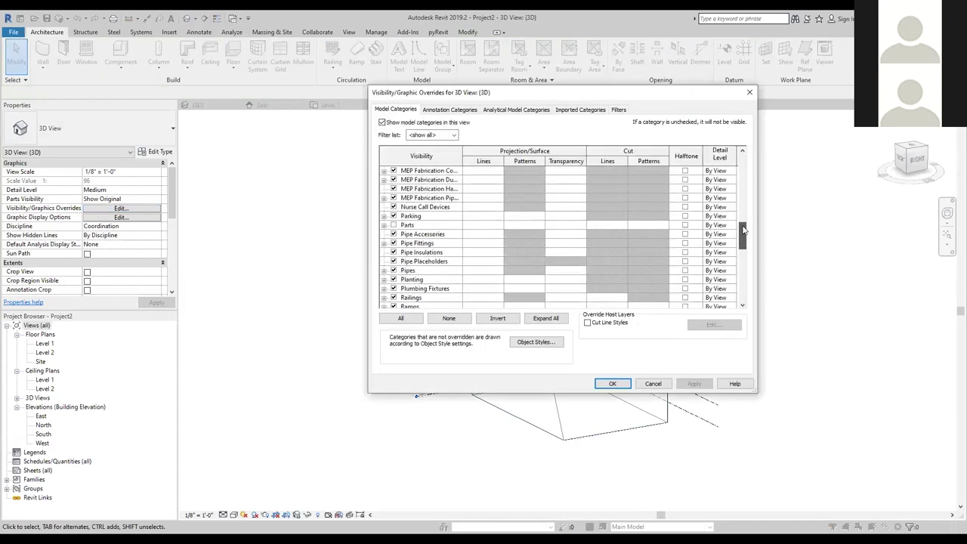
{"action": "left_click", "coordinate": [393, 216]}
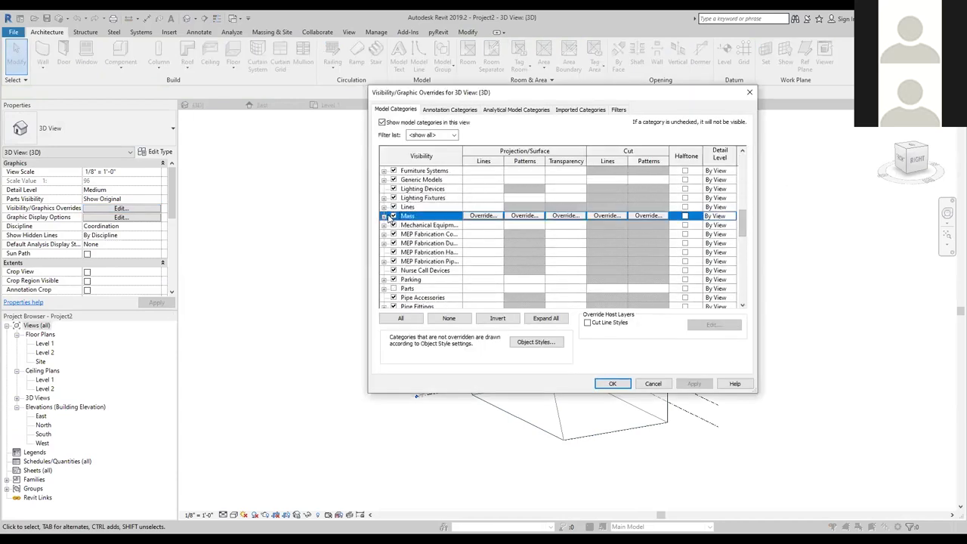
{"action": "left_click", "coordinate": [613, 384]}
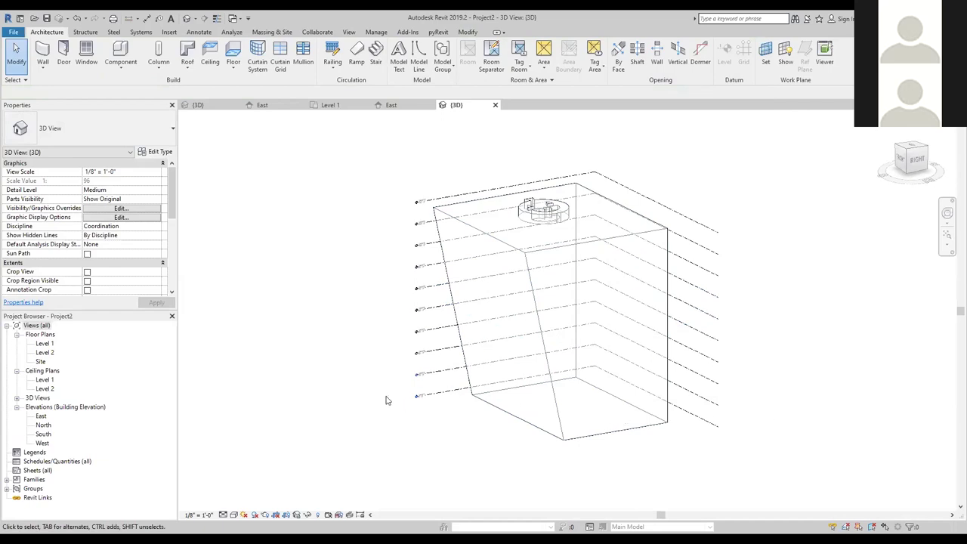
- Examine the mass against the project levels in the East elevation, the Level 1 floor plan and the 3D view
{"action": "double_click", "coordinate": [42, 417]}
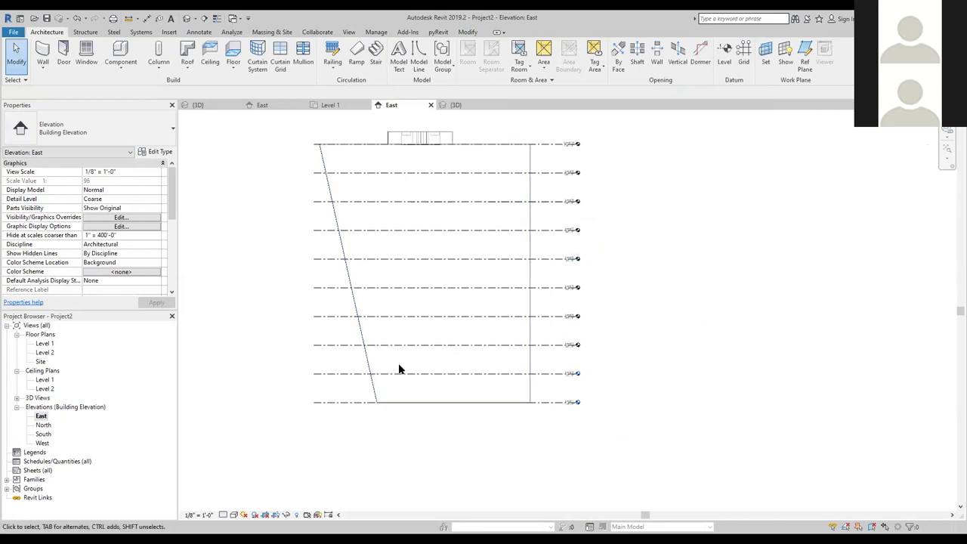
{"action": "double_click", "coordinate": [44, 343]}
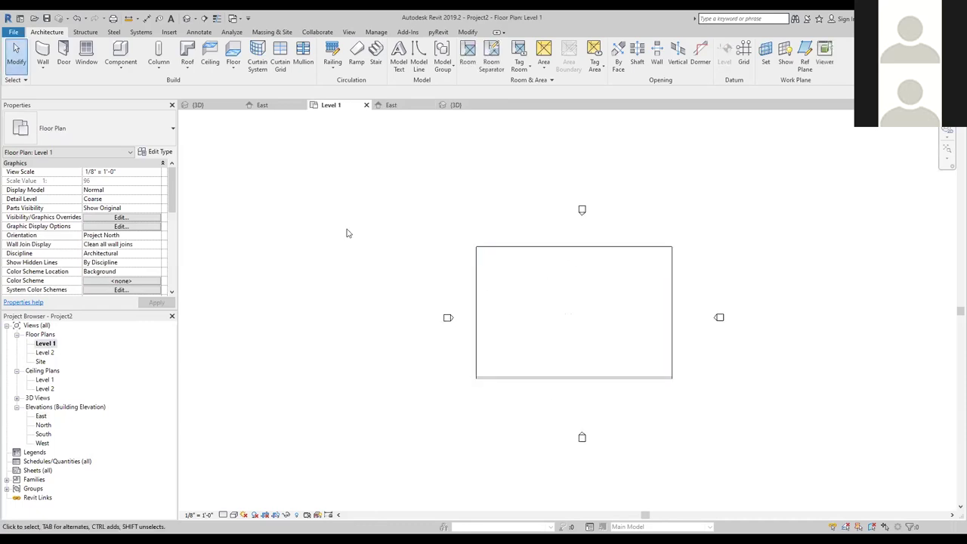
{"action": "left_click", "coordinate": [188, 19]}
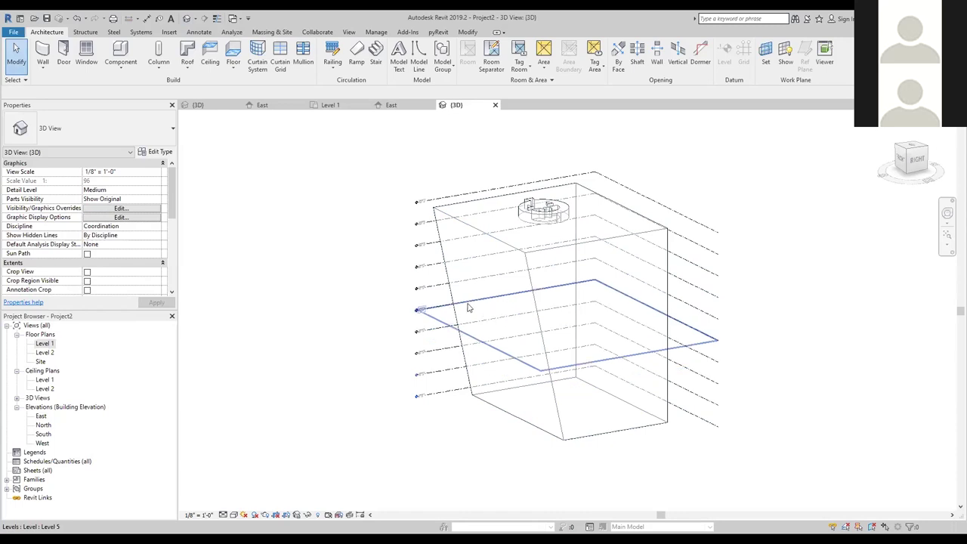
{"action": "middle_click_drag", "start_coordinate": [385, 415], "coordinate": [475, 435], "text": "shift"}
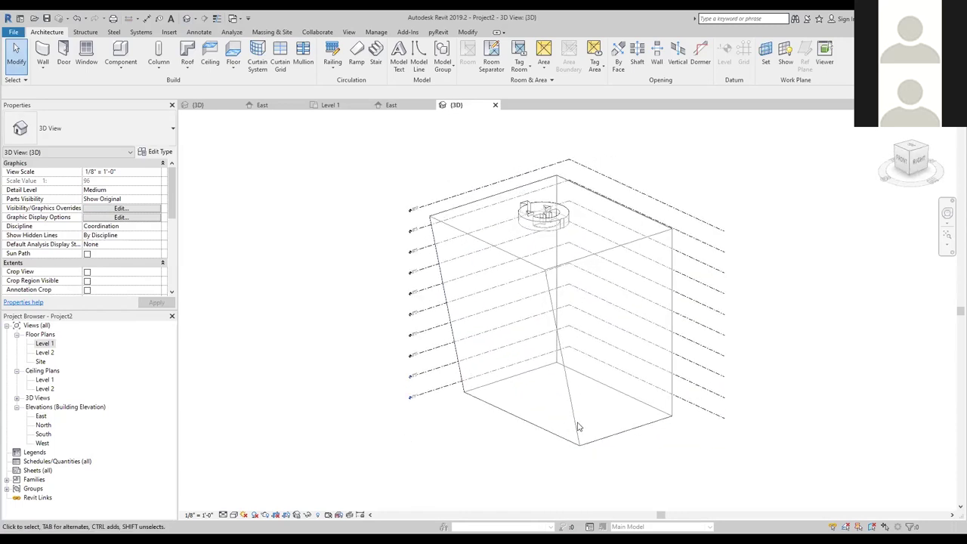
{"action": "mouse_move", "coordinate": [598, 457]}
{"action": "middle_mouse_down", "text": "shift"}
{"action": "mouse_move", "coordinate": [643, 404]}
{"action": "mouse_move", "coordinate": [643, 331]}
{"action": "mouse_move", "coordinate": [544, 434]}
{"action": "mouse_move", "coordinate": [592, 443]}
{"action": "middle_mouse_up", "text": "shift"}
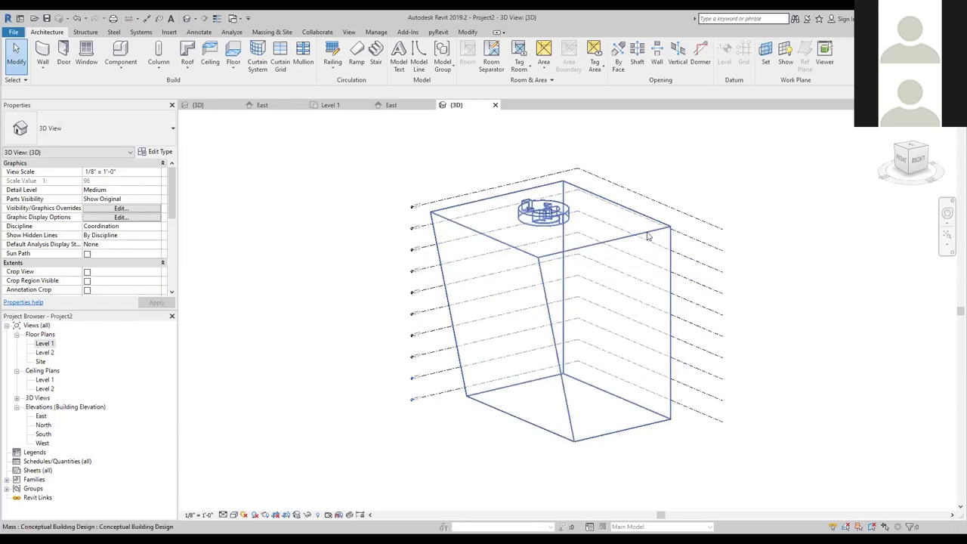
{"action": "middle_click_drag", "start_coordinate": [591, 425], "coordinate": [635, 372], "text": "shift"}
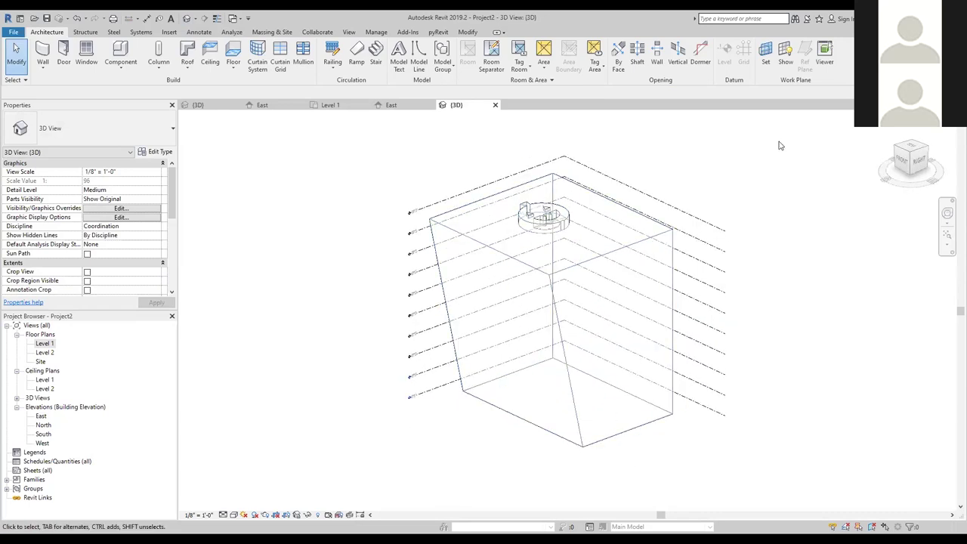
{"action": "middle_click_drag", "start_coordinate": [682, 395], "coordinate": [662, 379], "text": "shift"}
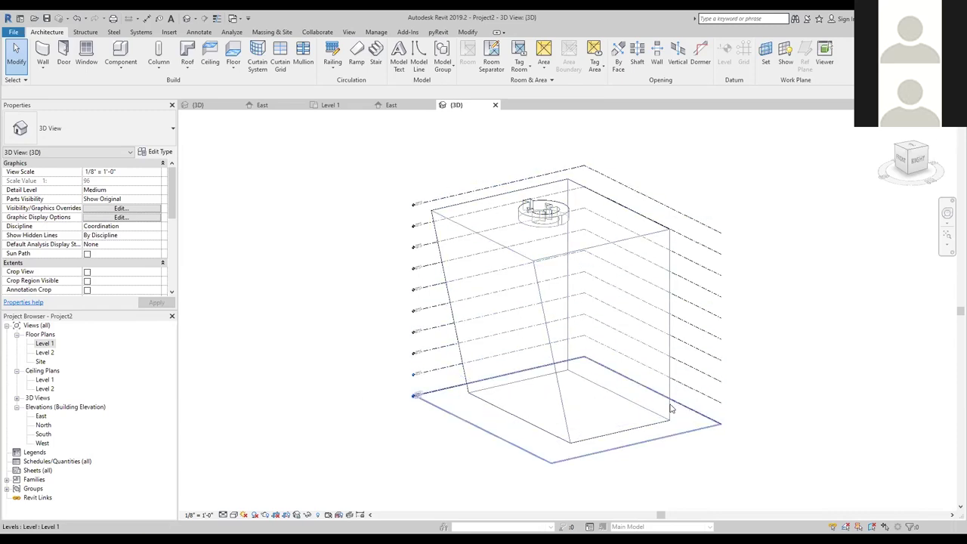
{"action": "scroll", "coordinate": [462, 428], "scroll_direction": "up", "scroll_amount": 2}
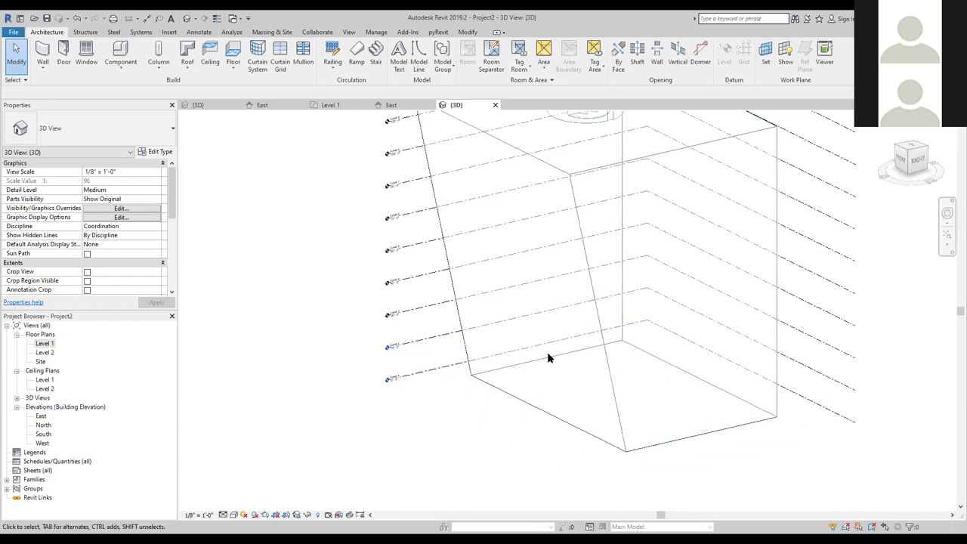
{"action": "scroll", "coordinate": [559, 302], "scroll_direction": "down", "scroll_amount": 3}
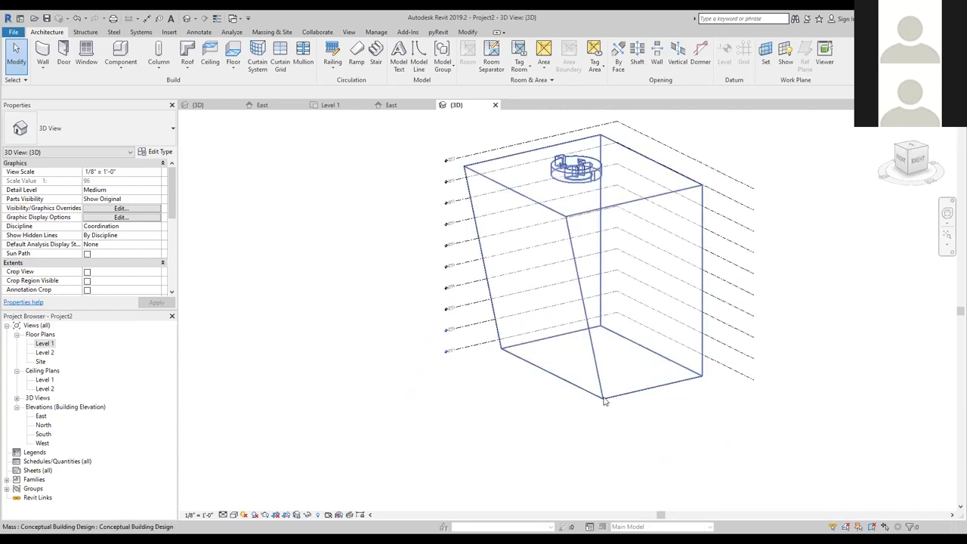
- Create mass floors for the building mass at Level 1 through Level 9, leaving out Level 10
{"action": "left_click", "coordinate": [603, 398]}
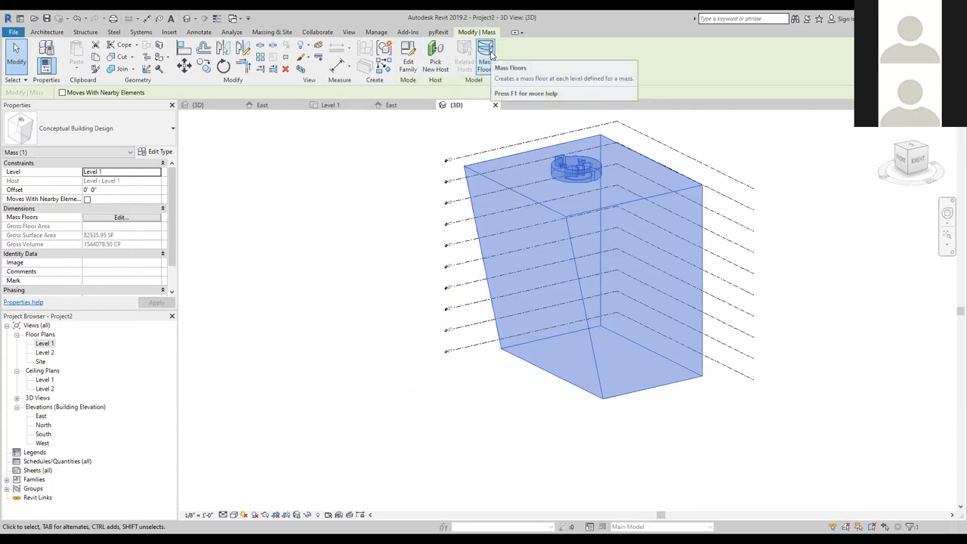
{"action": "left_click", "coordinate": [485, 53]}
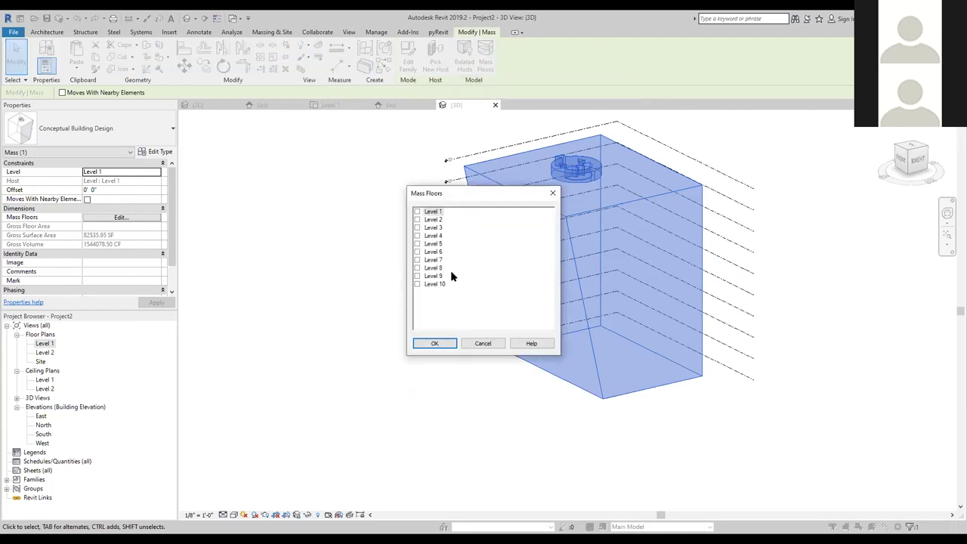
{"action": "left_click_drag", "start_coordinate": [456, 195], "coordinate": [467, 181]}
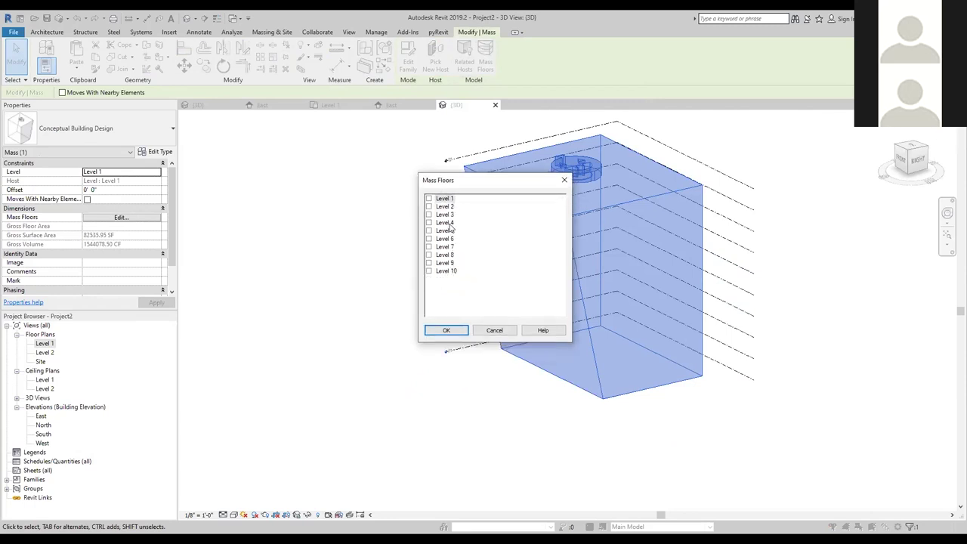
{"action": "left_click", "coordinate": [447, 200]}
{"action": "left_click", "coordinate": [446, 263], "text": "shift"}
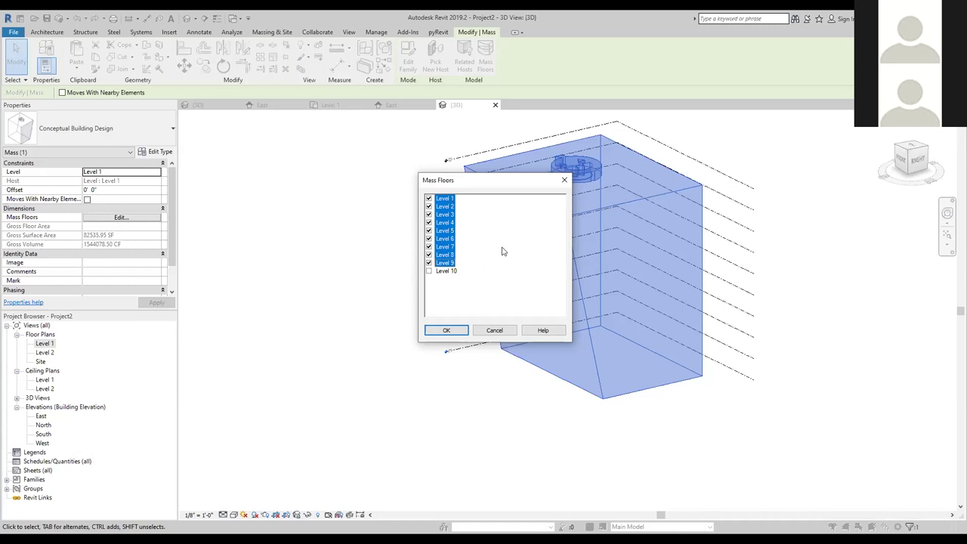
{"action": "left_click", "coordinate": [454, 199]}
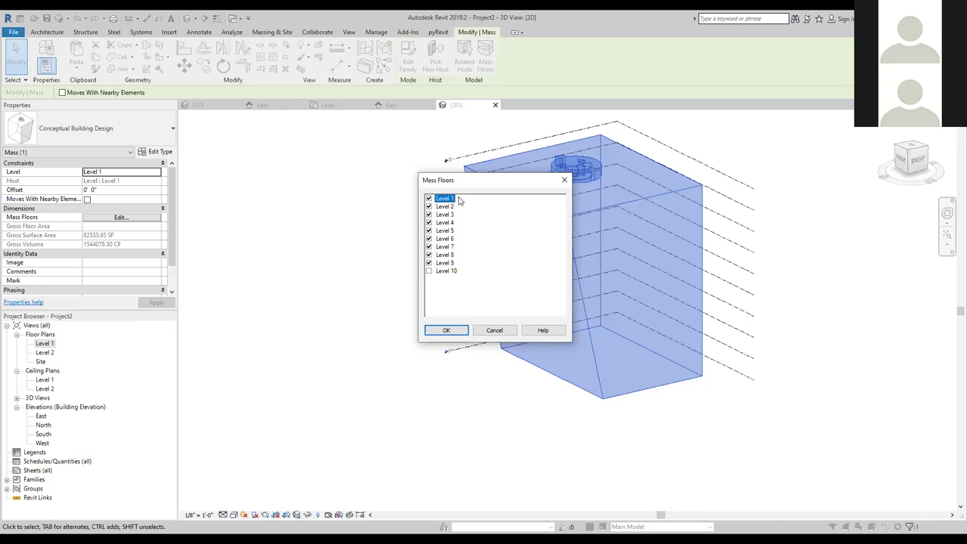
{"action": "left_click", "coordinate": [447, 331]}
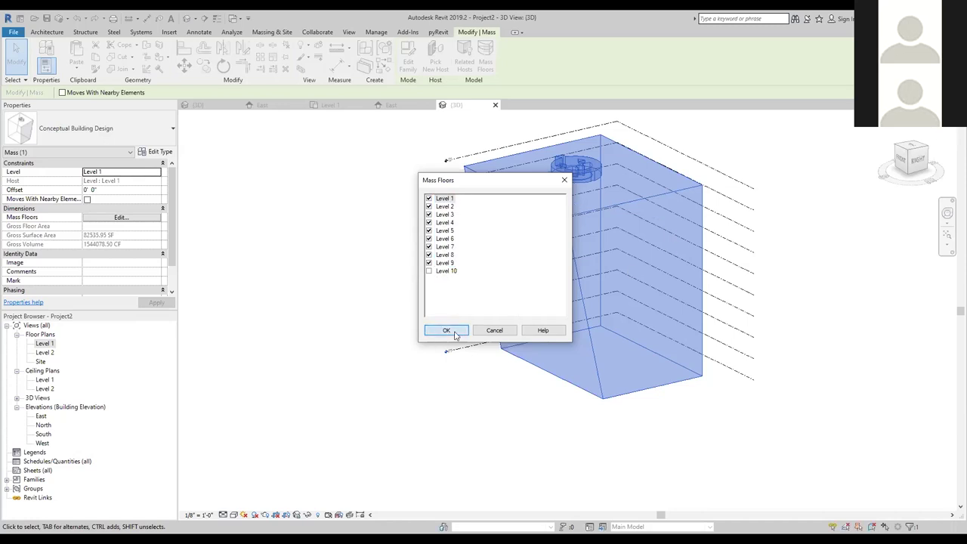
{"action": "left_click", "coordinate": [572, 448]}
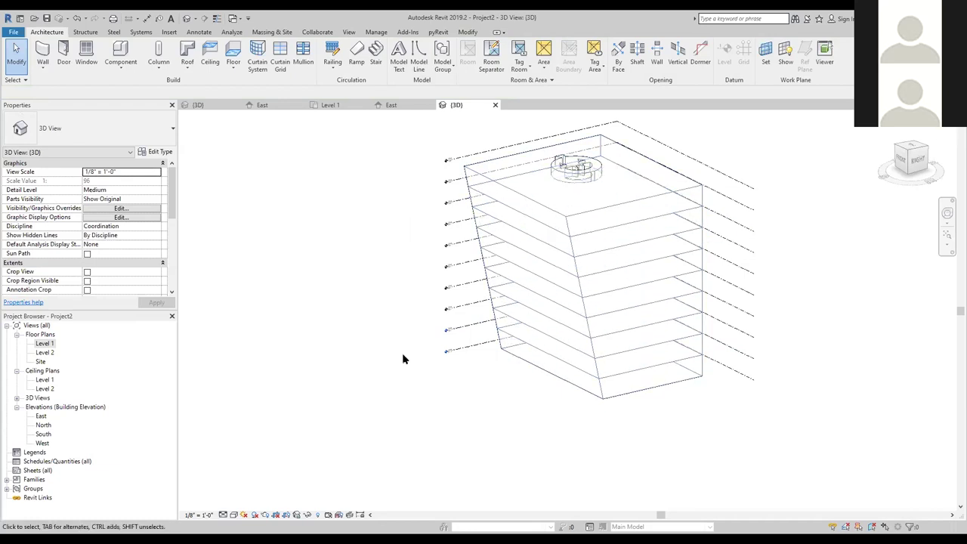
- Examine the mass floors in 3D, including the properties of the Level 9 mass floor
{"action": "scroll", "coordinate": [454, 303], "scroll_direction": "up", "scroll_amount": 3}
{"action": "left_click", "coordinate": [491, 321]}
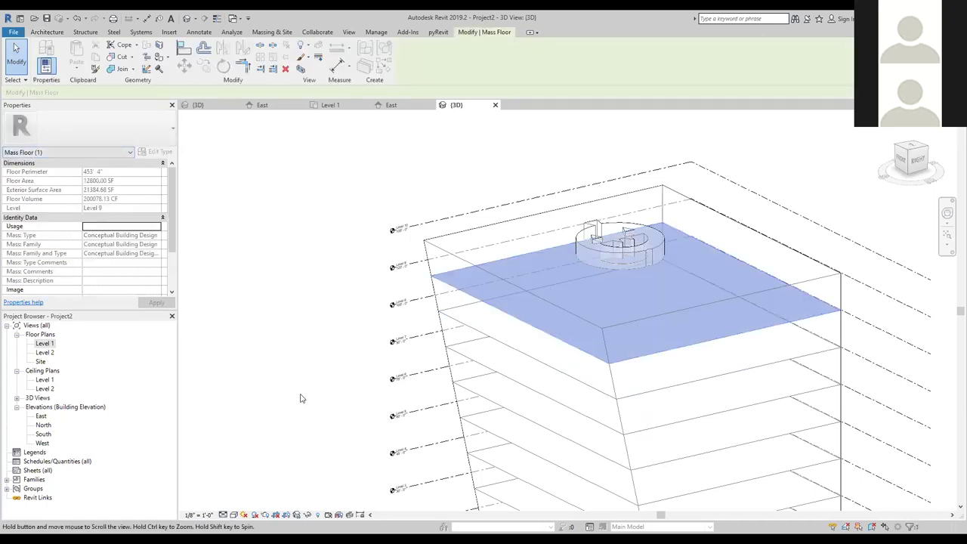
{"action": "middle_click_drag", "start_coordinate": [300, 395], "coordinate": [324, 355]}
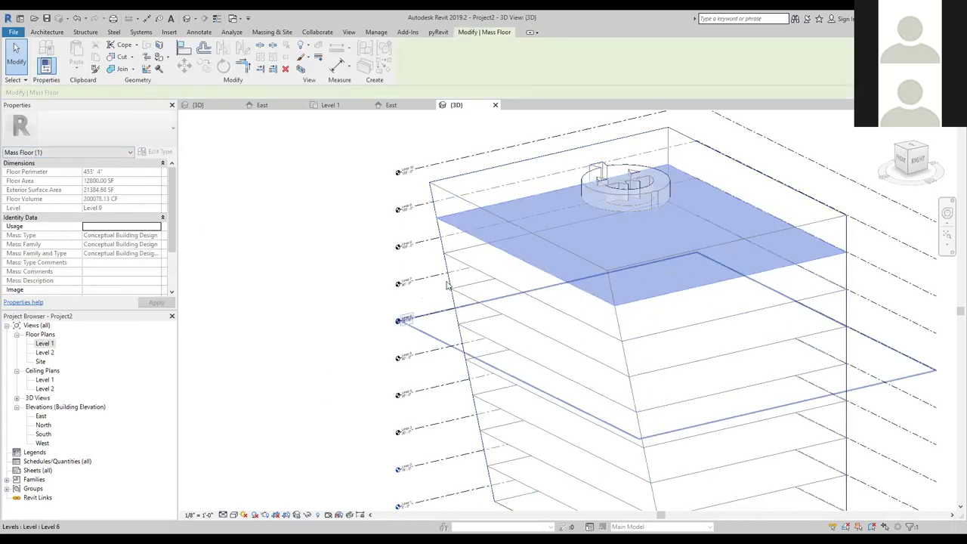
{"action": "scroll", "coordinate": [364, 297], "scroll_direction": "down", "scroll_amount": 1}
{"action": "left_click", "coordinate": [341, 304]}
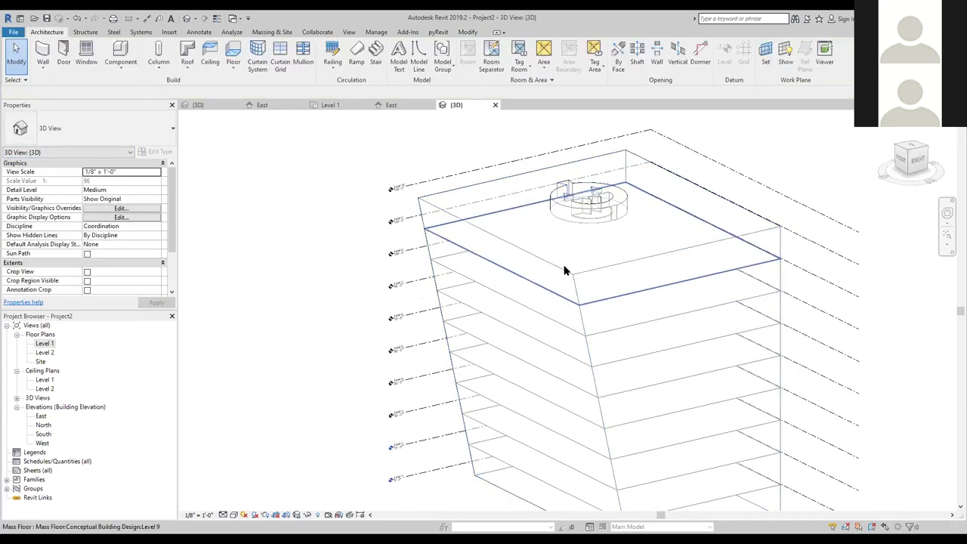
{"action": "middle_click_drag", "start_coordinate": [501, 326], "coordinate": [480, 274]}
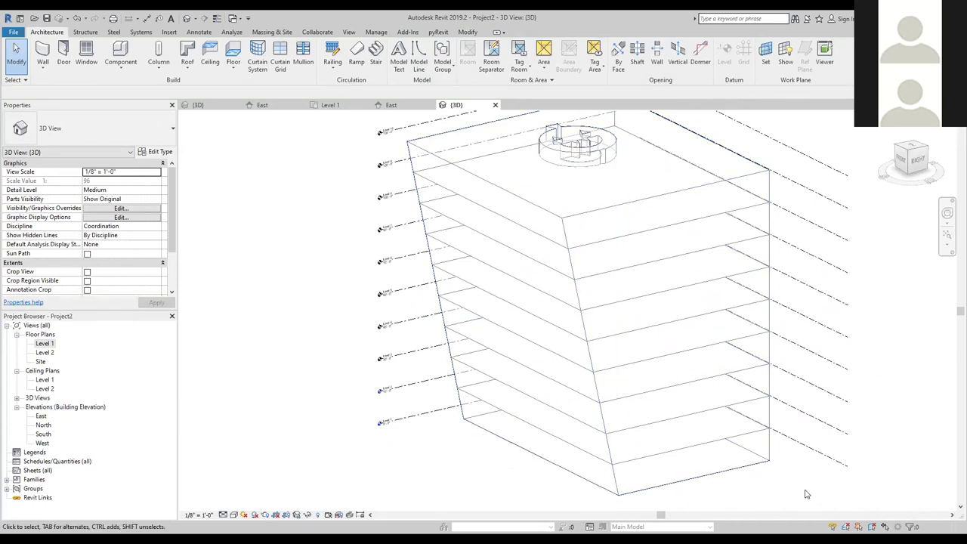
{"action": "scroll", "coordinate": [806, 494], "scroll_direction": "down", "scroll_amount": 2}
{"action": "middle_click_drag", "start_coordinate": [799, 492], "coordinate": [734, 429], "text": "shift"}
{"action": "middle_click_drag", "start_coordinate": [723, 346], "coordinate": [763, 396], "text": "shift"}
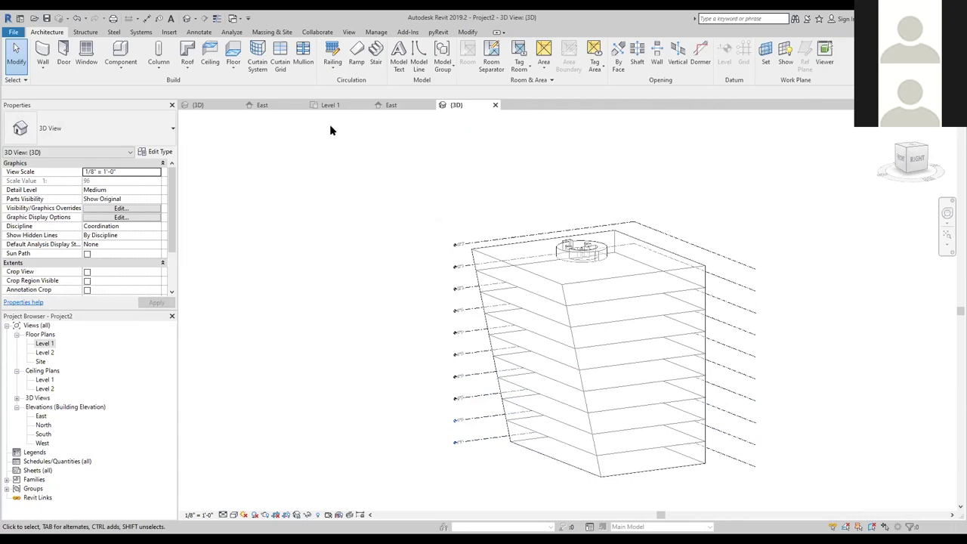
- Start a floor by face from the mass and choose the LW Concrete on Metal Deck floor type
{"action": "left_click", "coordinate": [277, 28]}
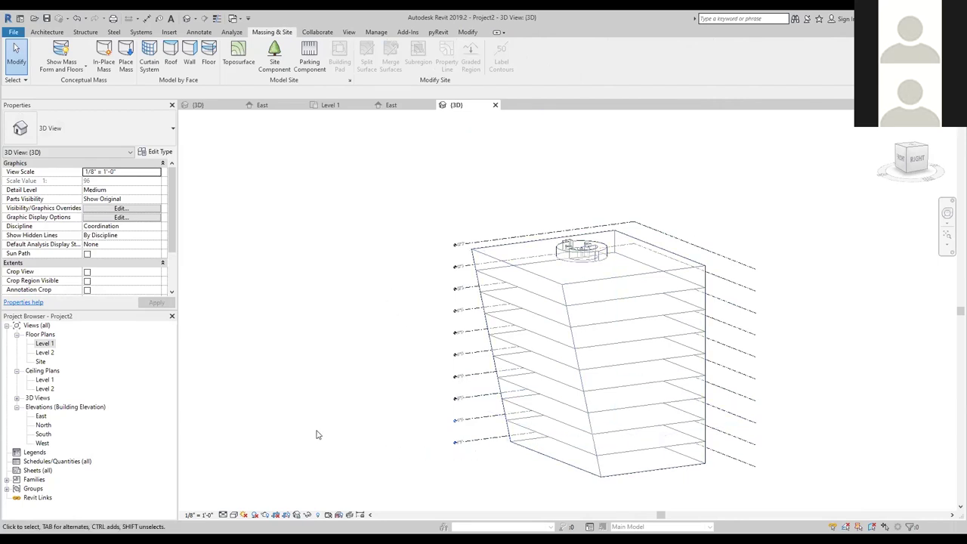
{"action": "left_click", "coordinate": [209, 59]}
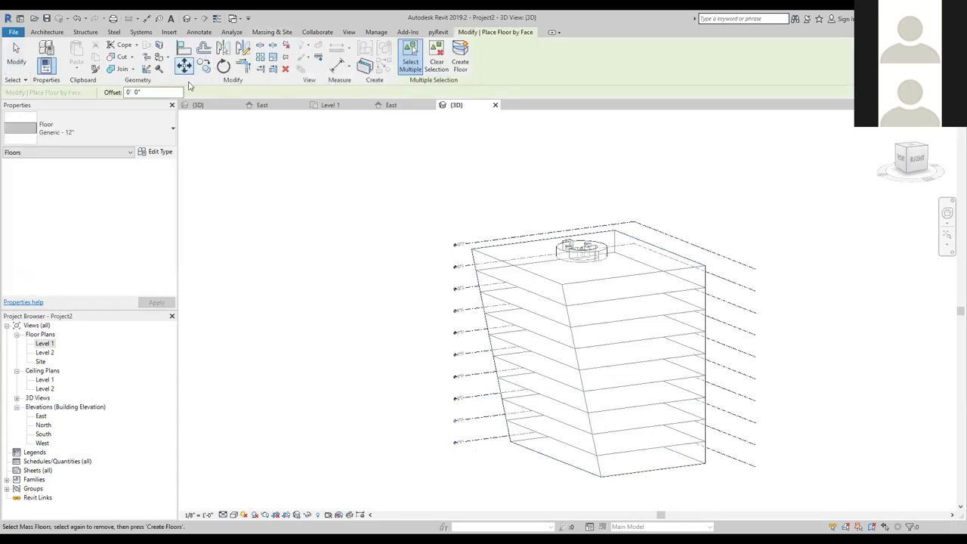
{"action": "left_click", "coordinate": [86, 130]}
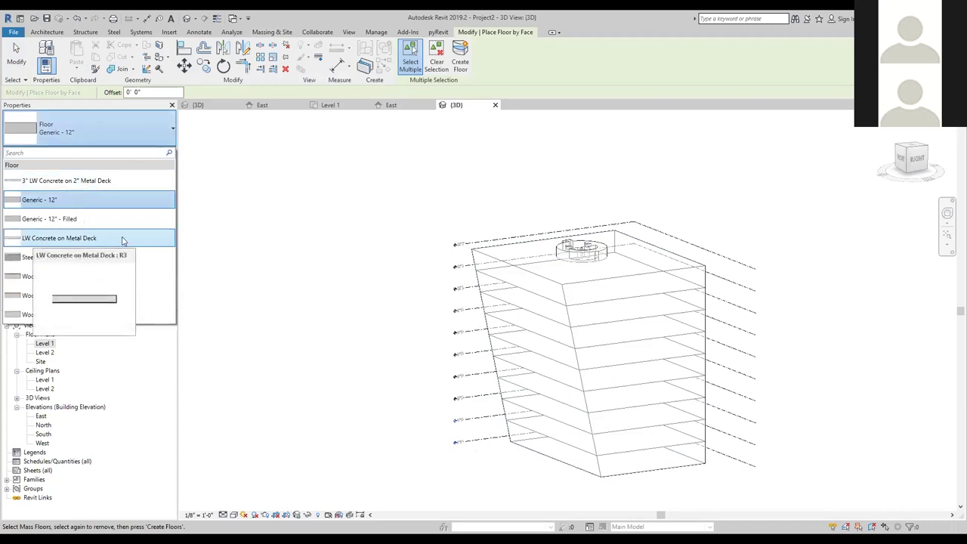
{"action": "key", "text": "Return"}
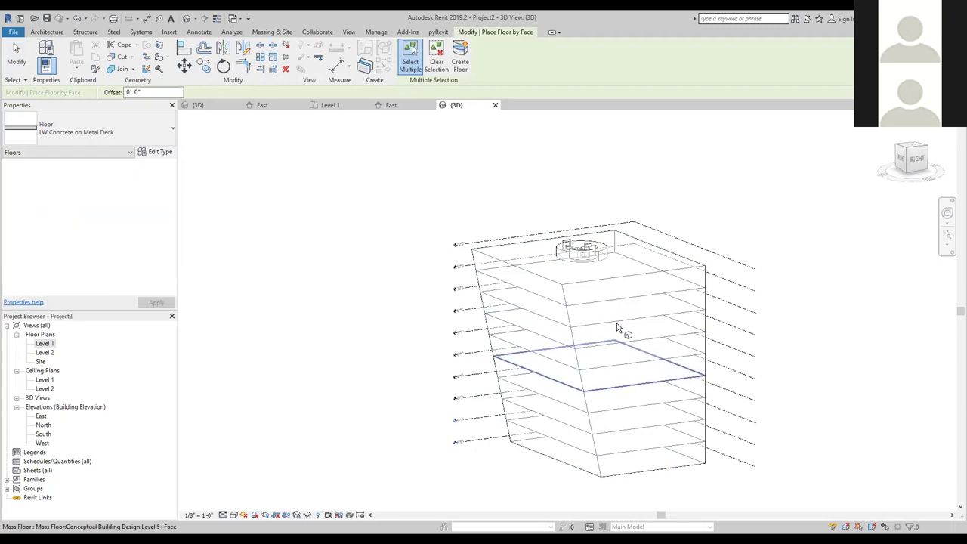
{"action": "scroll", "coordinate": [735, 450], "scroll_direction": "up", "scroll_amount": 1}
{"action": "scroll", "coordinate": [737, 450], "scroll_direction": "up", "scroll_amount": 2}
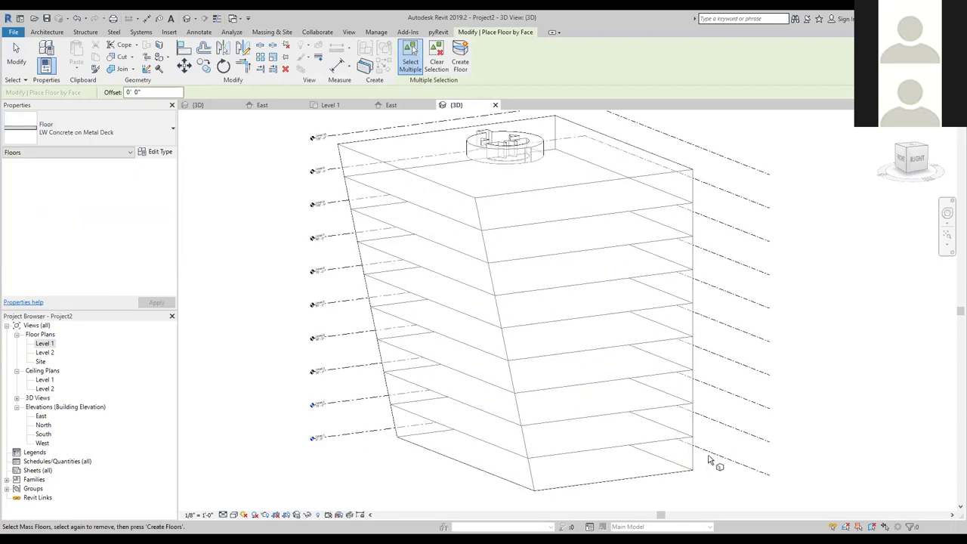
- Select the mass floors of Levels 9 down to 2 and create real floors from them
{"action": "left_click", "coordinate": [551, 219]}
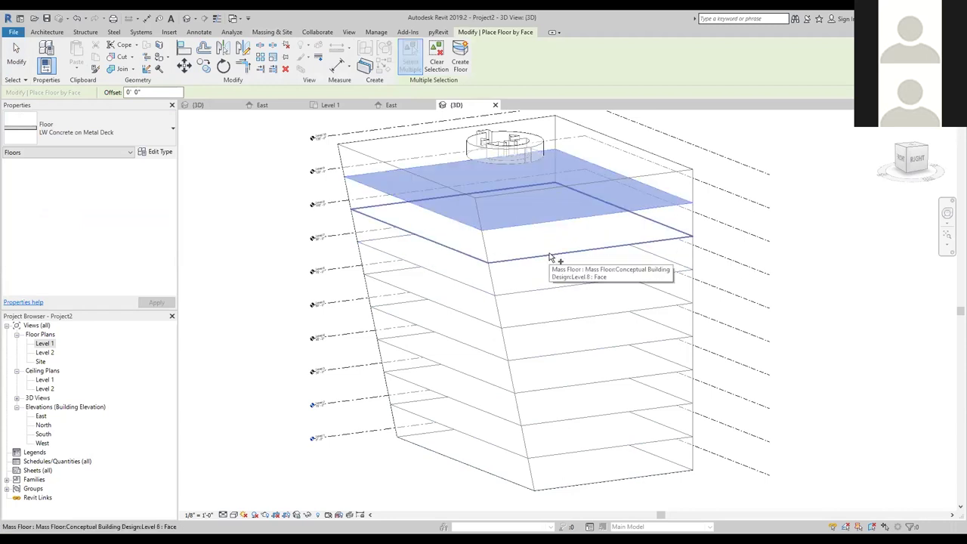
{"action": "left_click", "coordinate": [551, 257]}
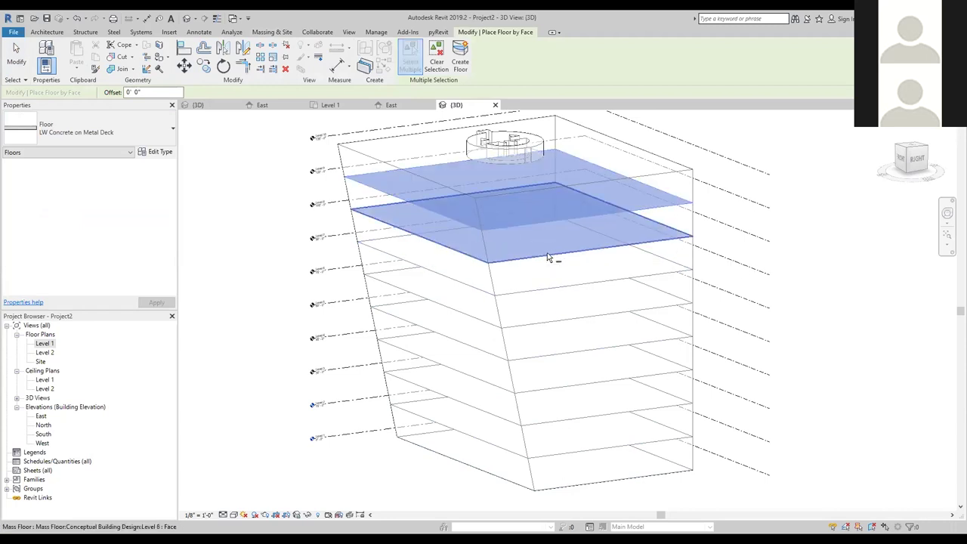
{"action": "left_click", "coordinate": [671, 277]}
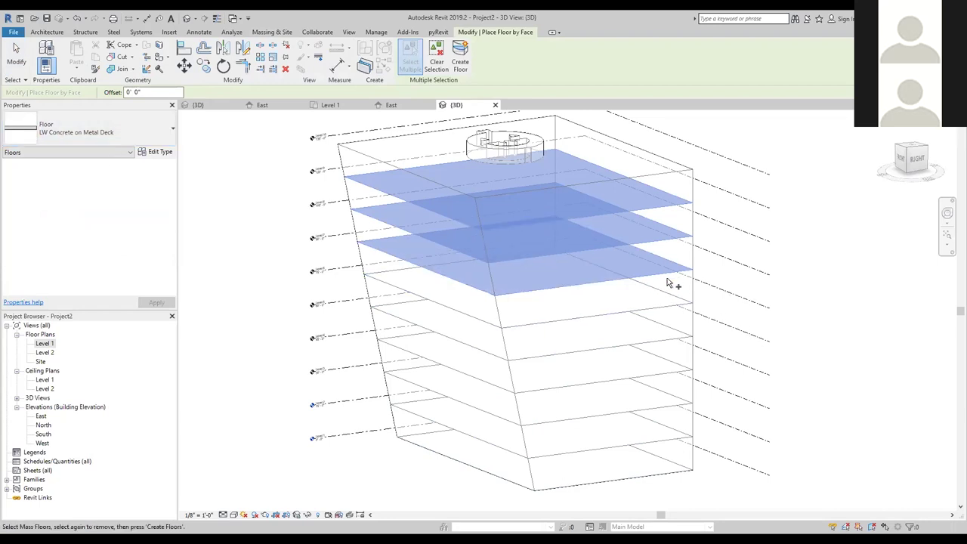
{"action": "left_click", "coordinate": [665, 312]}
{"action": "left_click", "coordinate": [669, 347]}
{"action": "left_click", "coordinate": [669, 382]}
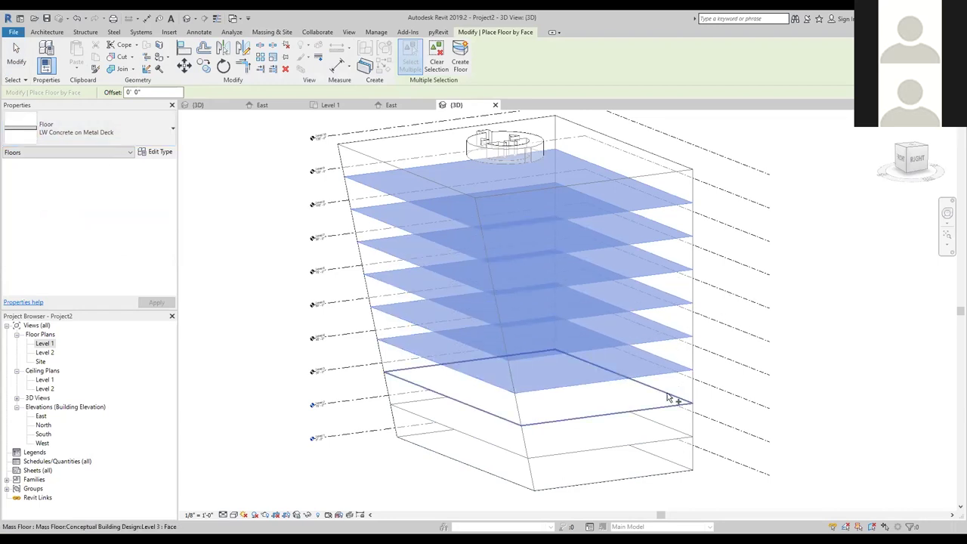
{"action": "left_click", "coordinate": [672, 410]}
{"action": "left_click", "coordinate": [669, 443]}
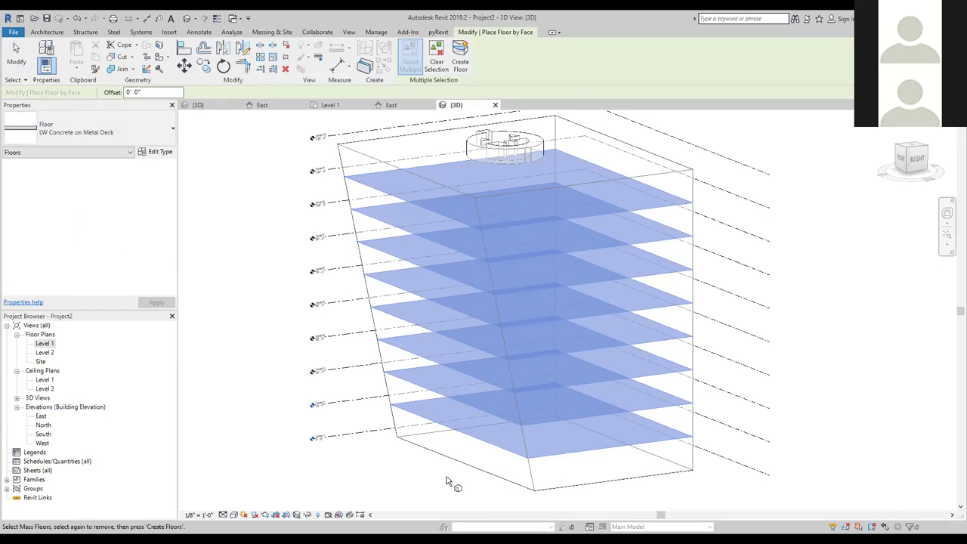
{"action": "left_click", "coordinate": [427, 429]}
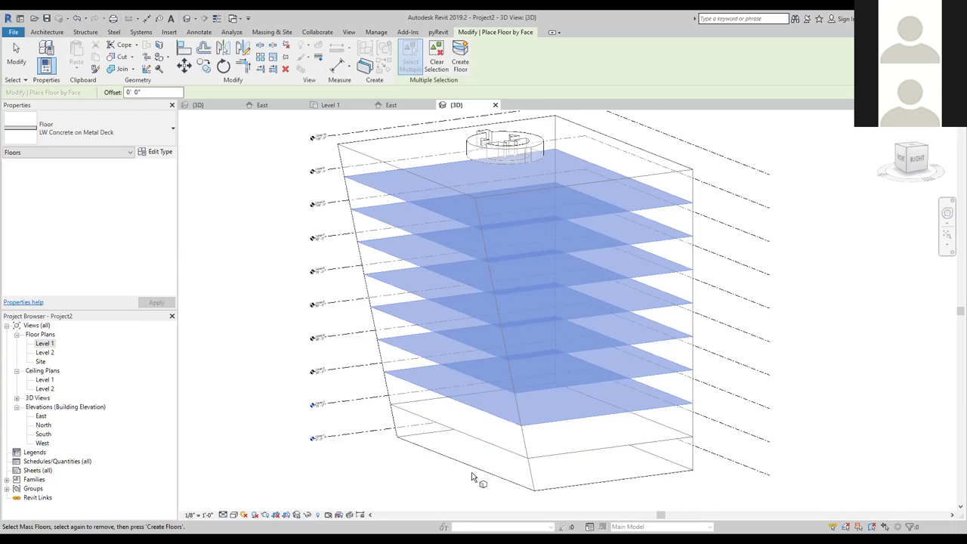
{"action": "left_click", "coordinate": [523, 435]}
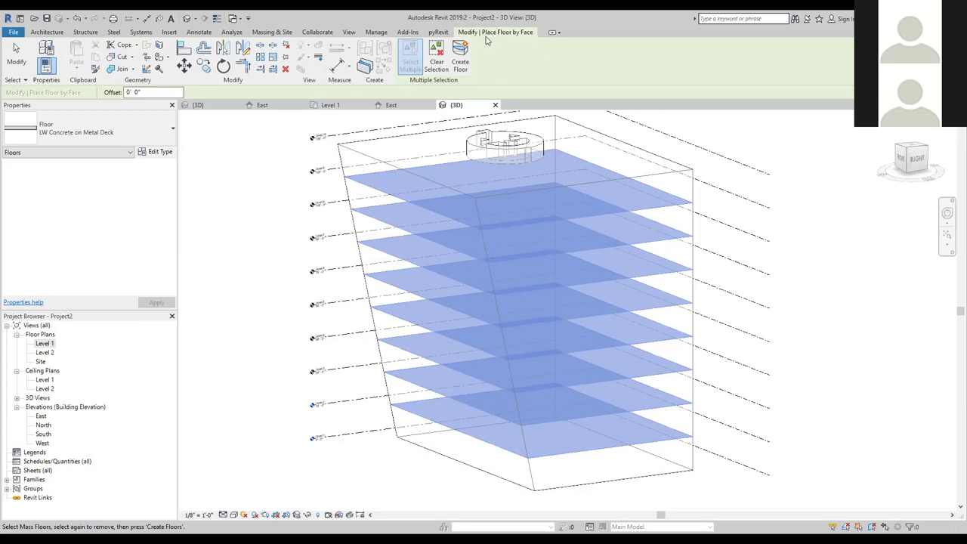
{"action": "left_click", "coordinate": [463, 55]}
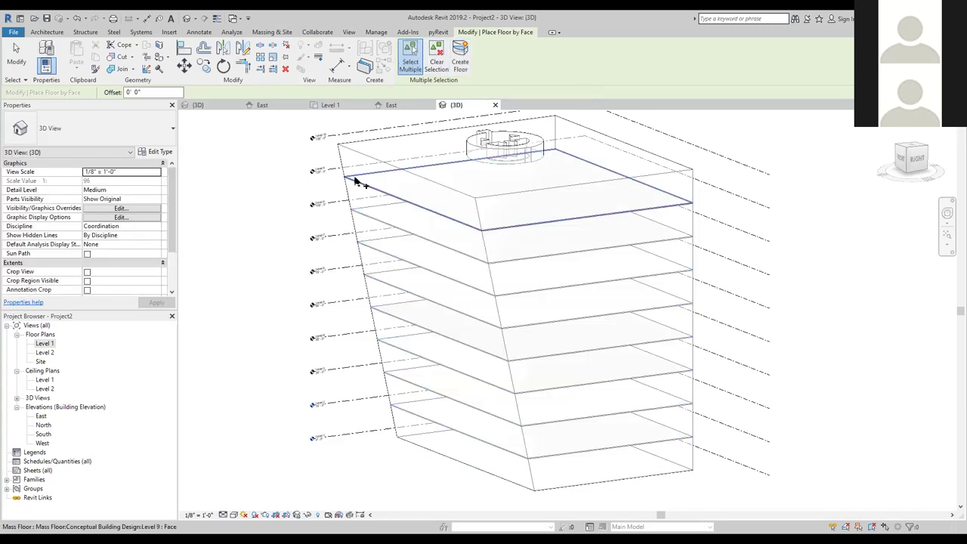
{"action": "scroll", "coordinate": [352, 180], "scroll_direction": "up", "scroll_amount": 5}
{"action": "scroll", "coordinate": [343, 175], "scroll_direction": "up", "scroll_amount": 2}
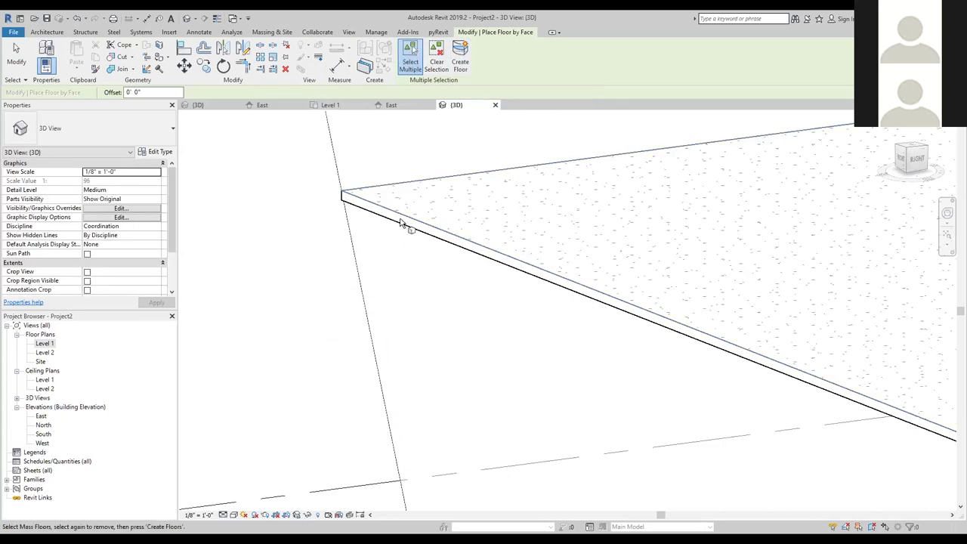
- End the floor placement and examine the new floors in 3D, including the properties of the Level 9 floor
{"action": "scroll", "coordinate": [394, 225], "scroll_direction": "down", "scroll_amount": 2}
{"action": "key", "text": "Escape"}
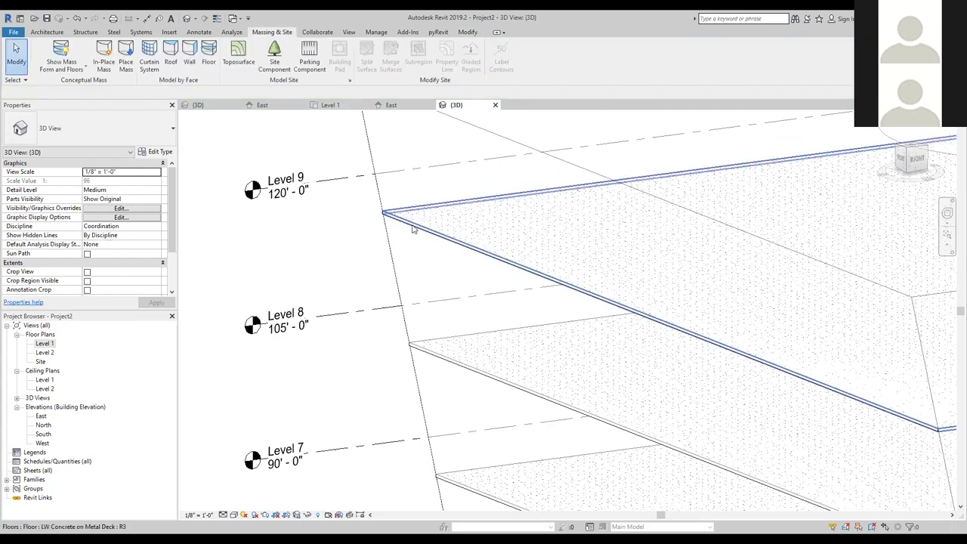
{"action": "left_click", "coordinate": [412, 224]}
{"action": "scroll", "coordinate": [408, 224], "scroll_direction": "down", "scroll_amount": 5}
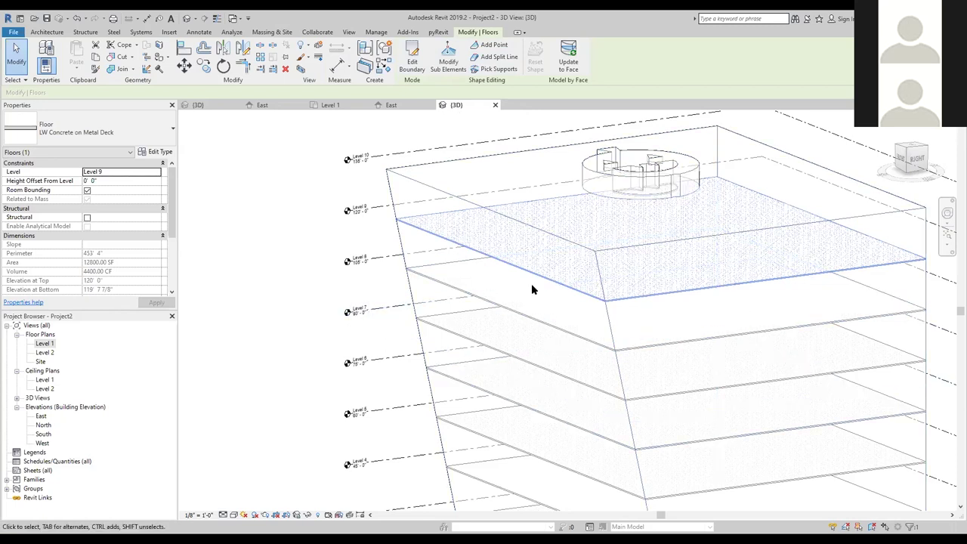
{"action": "middle_click_drag", "start_coordinate": [643, 390], "coordinate": [521, 287], "text": "shift"}
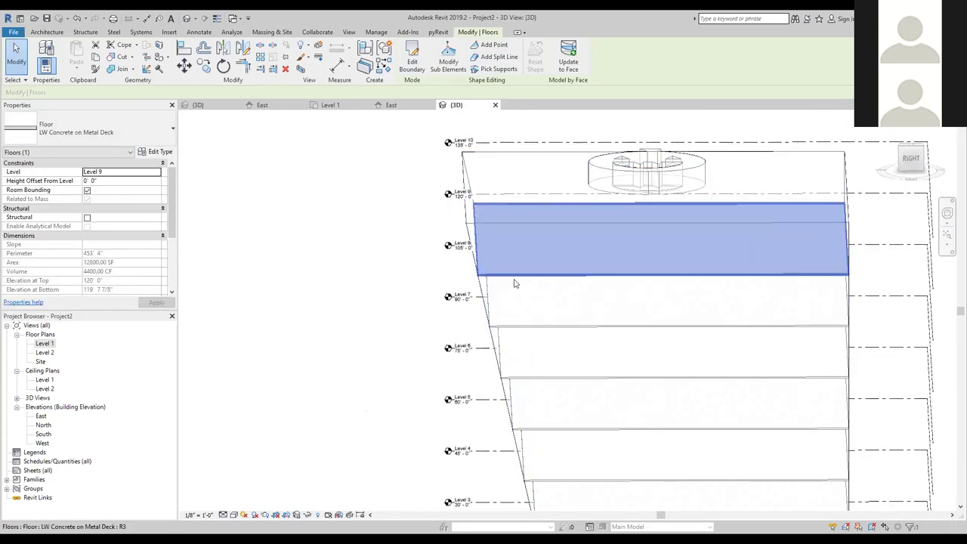
{"action": "middle_click_drag", "start_coordinate": [624, 447], "coordinate": [626, 239]}
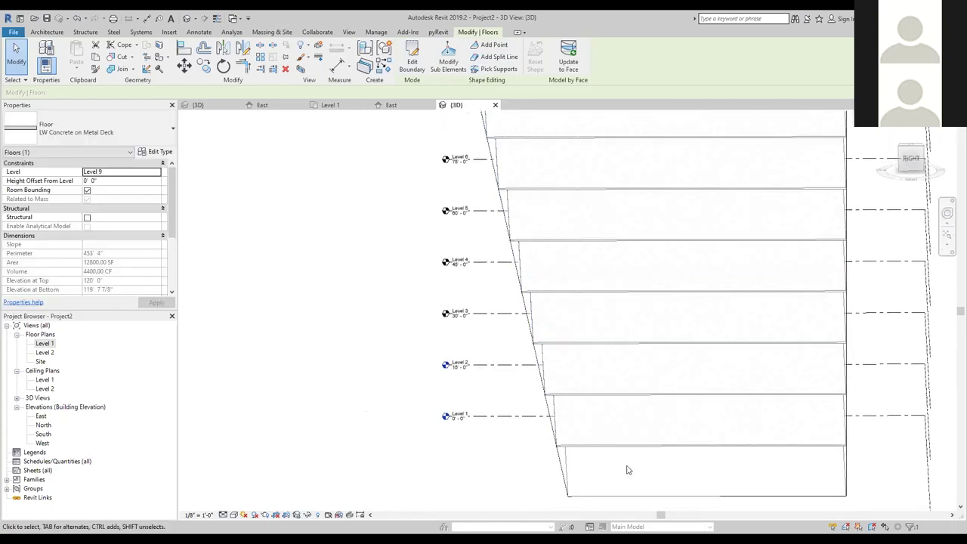
{"action": "middle_click_drag", "start_coordinate": [538, 286], "coordinate": [557, 326]}
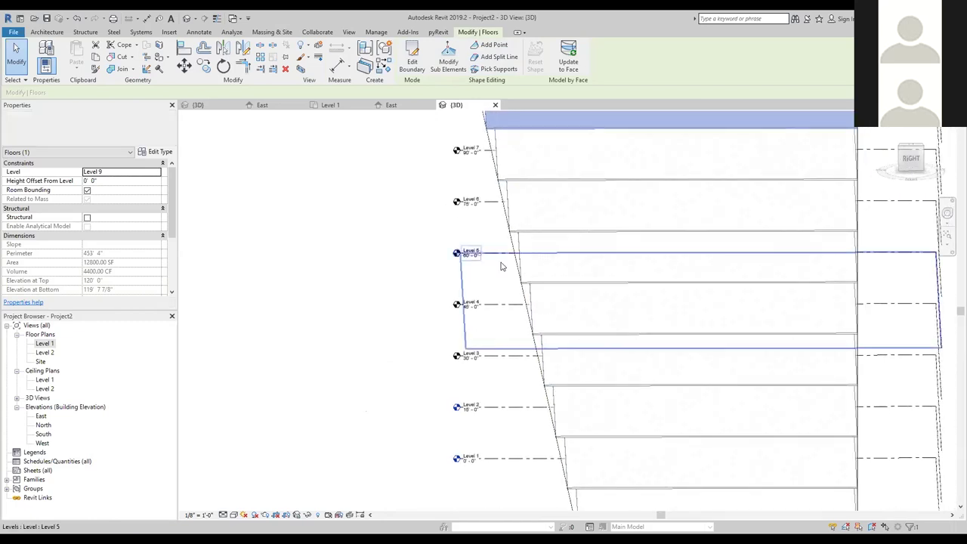
{"action": "middle_click_drag", "start_coordinate": [527, 295], "coordinate": [453, 302], "text": "shift"}
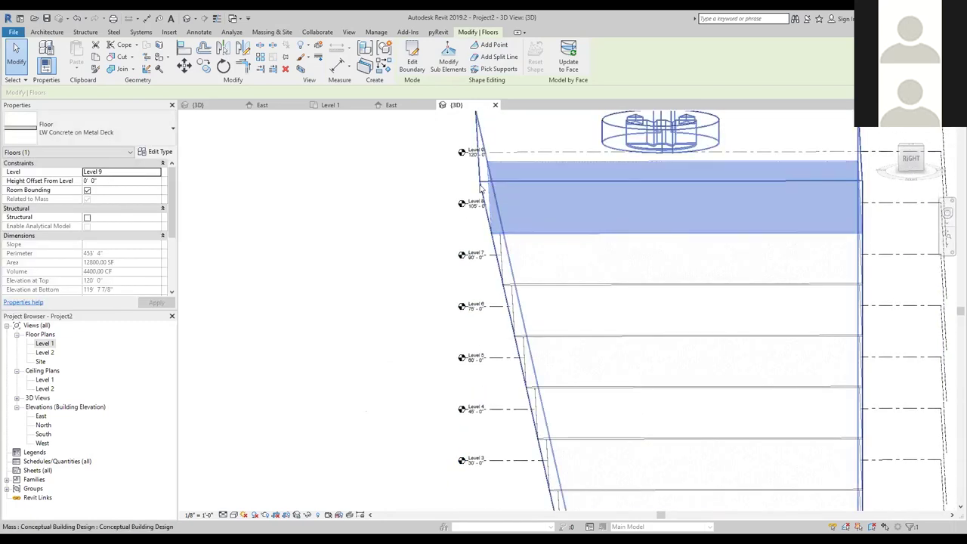
{"action": "middle_click_drag", "start_coordinate": [393, 371], "coordinate": [676, 465], "text": "shift"}
{"action": "middle_click_drag", "start_coordinate": [667, 432], "coordinate": [631, 476], "text": "shift"}
{"action": "left_click", "coordinate": [613, 482]}
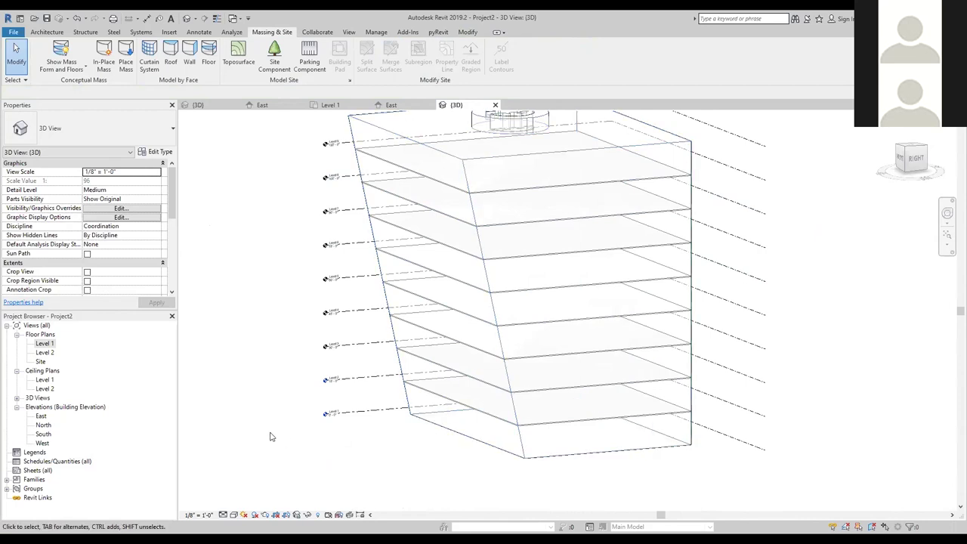
- Create a Generic - 12" floor by face from the Level 1 mass floor and inspect its corner
{"action": "left_click", "coordinate": [212, 64]}
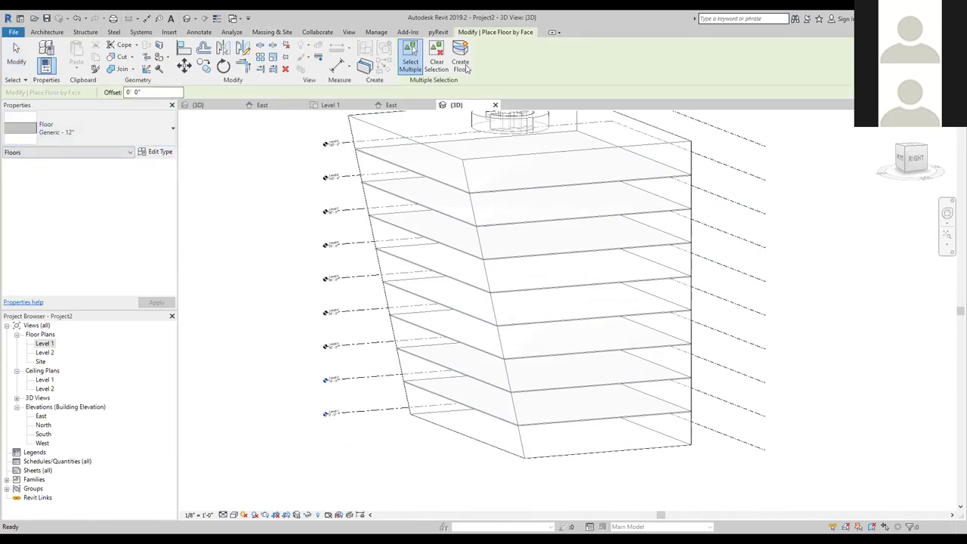
{"action": "left_click", "coordinate": [470, 446]}
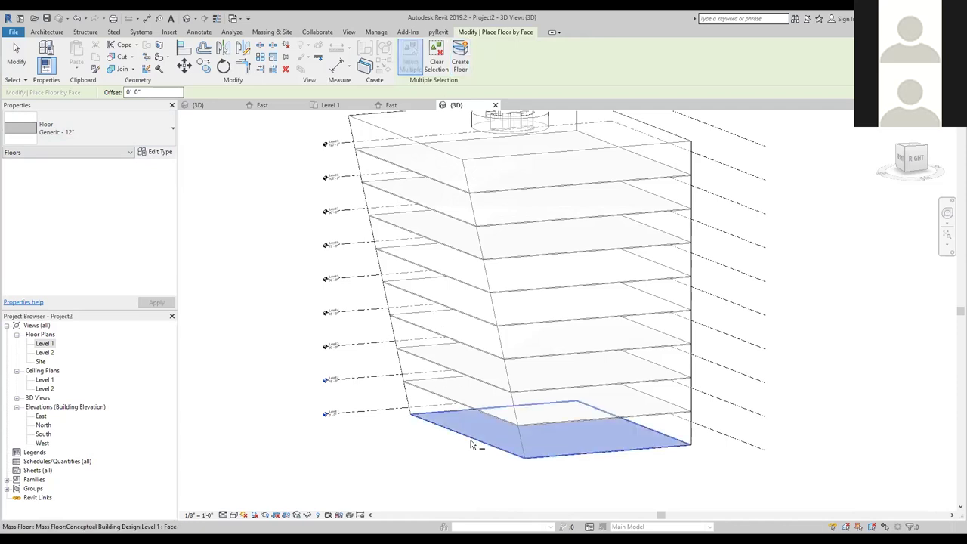
{"action": "left_click", "coordinate": [461, 66]}
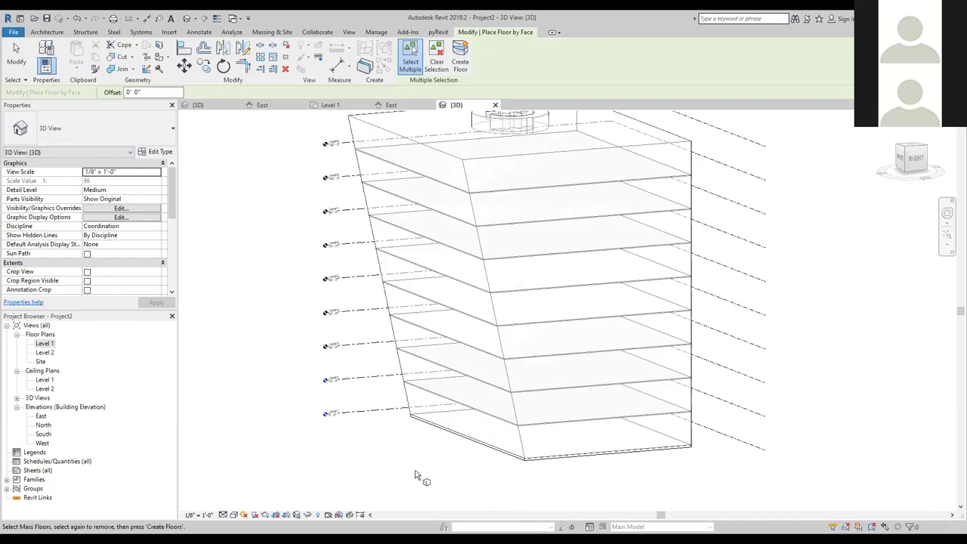
{"action": "key", "text": "Escape"}
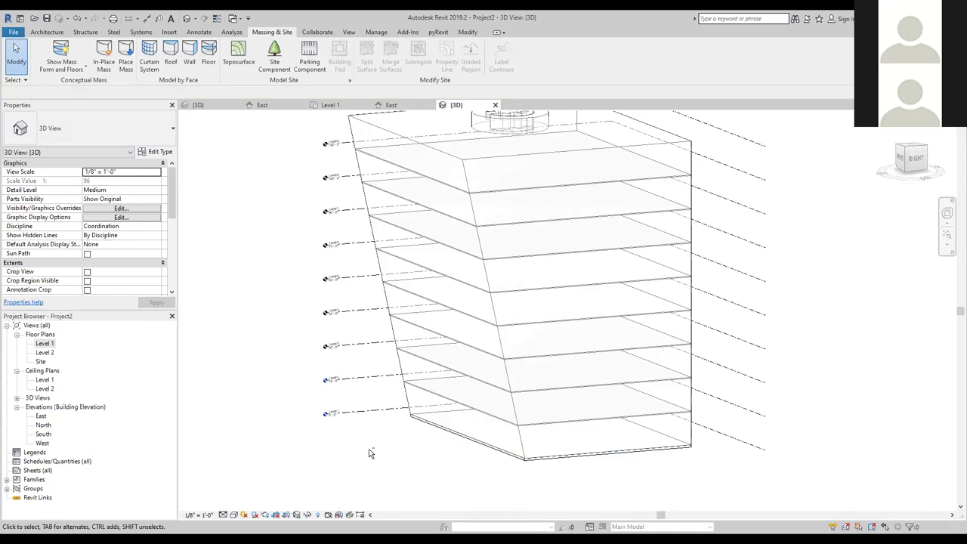
{"action": "scroll", "coordinate": [400, 444], "scroll_direction": "up", "scroll_amount": 4}
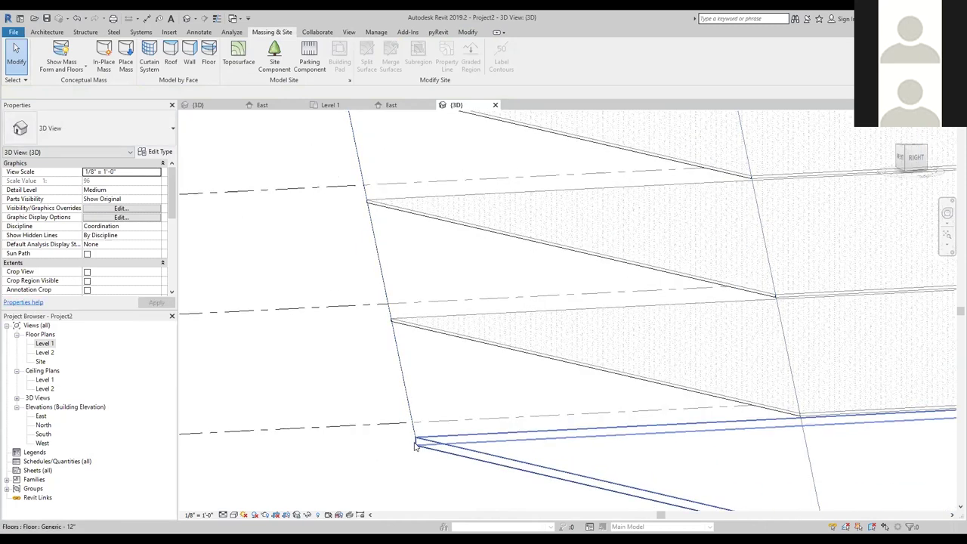
{"action": "scroll", "coordinate": [415, 446], "scroll_direction": "down", "scroll_amount": 5}
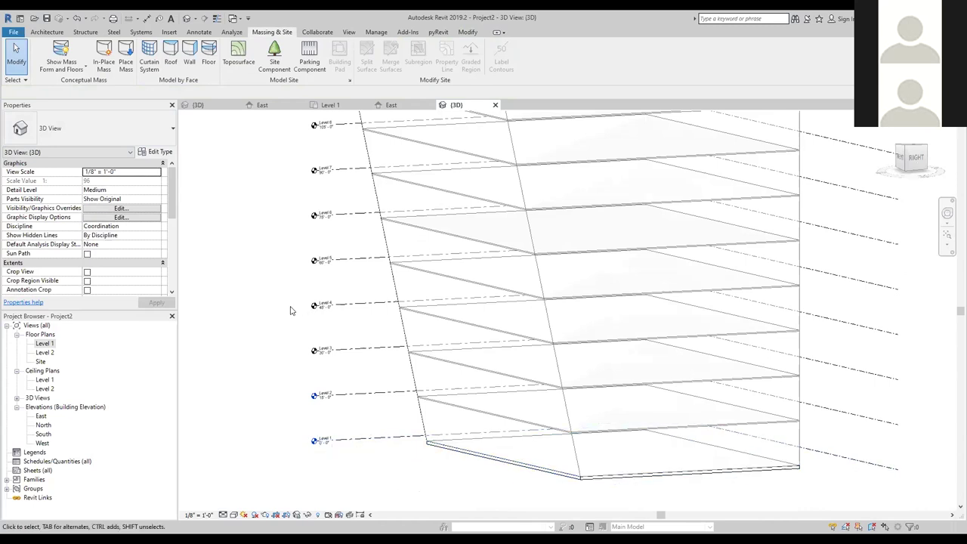
{"action": "scroll", "coordinate": [290, 310], "scroll_direction": "down", "scroll_amount": 6}
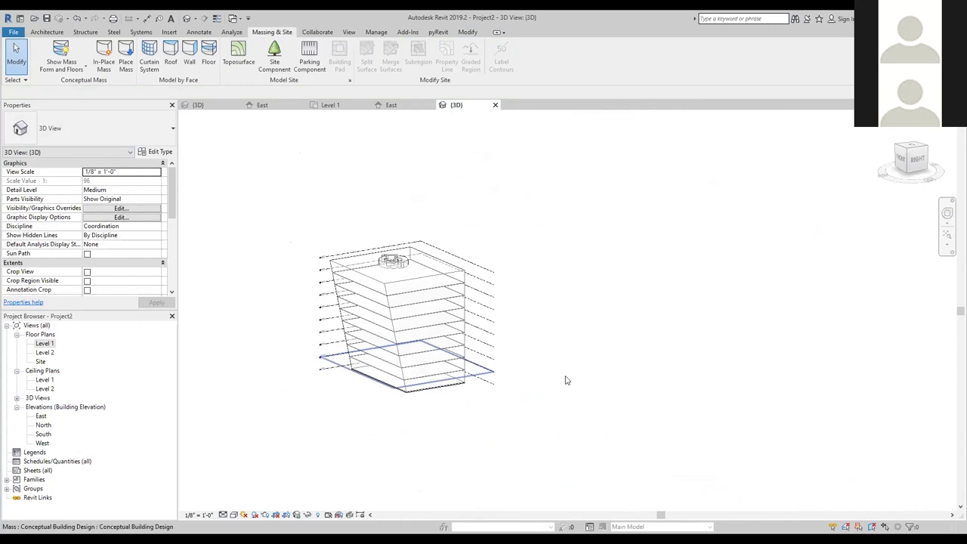
{"action": "middle_click_drag", "start_coordinate": [566, 391], "coordinate": [788, 430]}
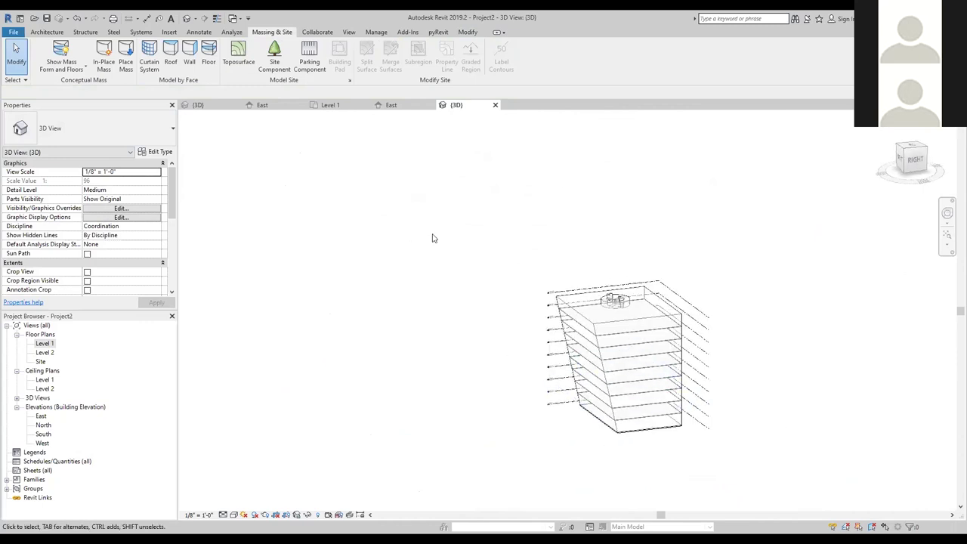
{"action": "scroll", "coordinate": [695, 361], "scroll_direction": "up", "scroll_amount": 3}
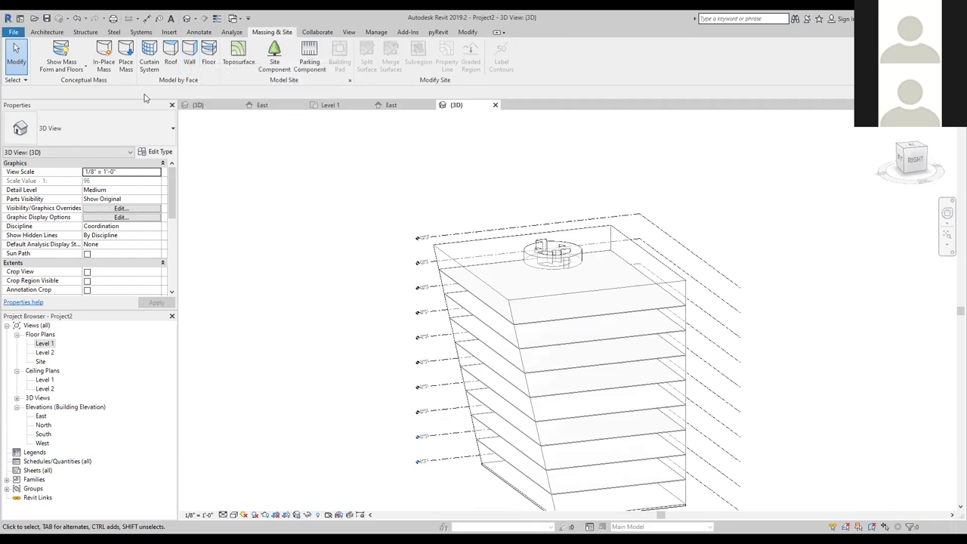
{"action": "left_click", "coordinate": [62, 33]}
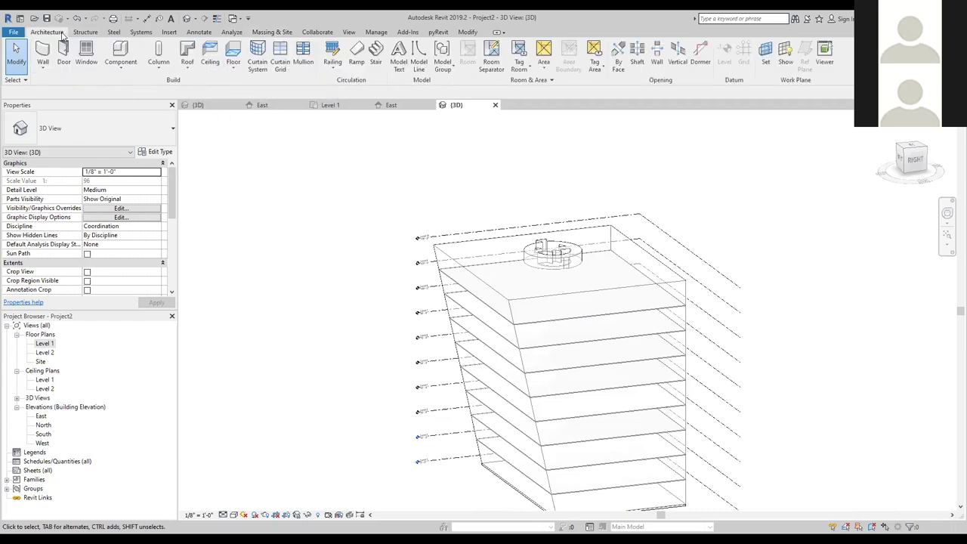
{"action": "left_click", "coordinate": [42, 69]}
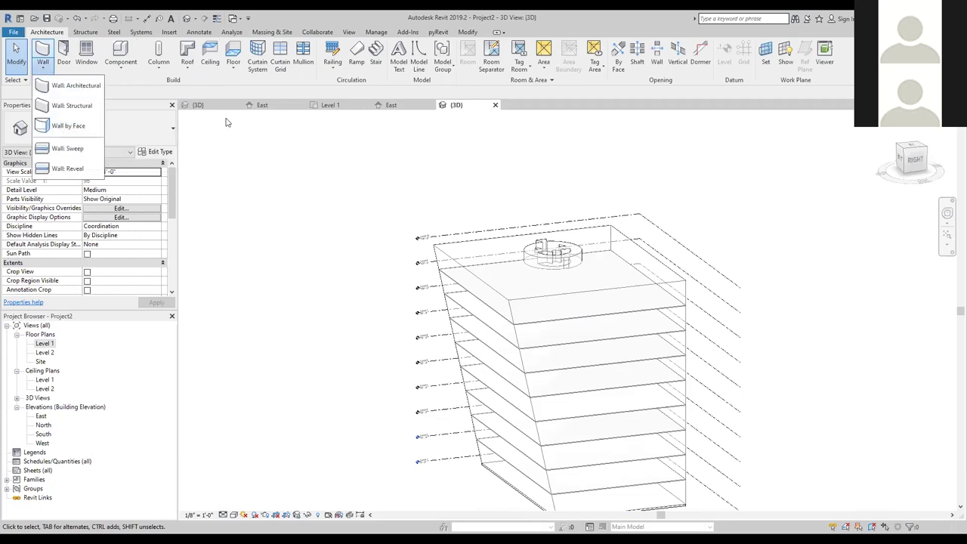
{"action": "left_click", "coordinate": [270, 32]}
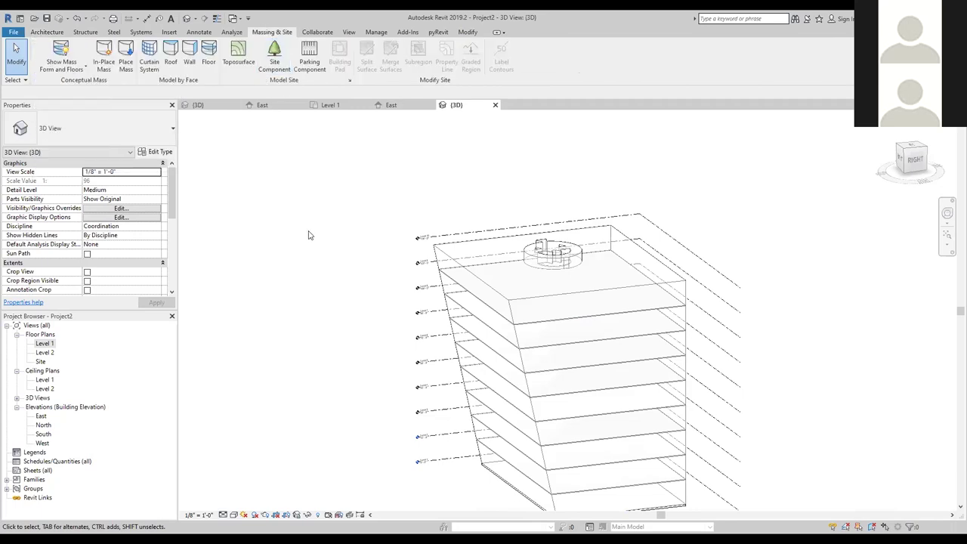
- Start a wall by face with the Exterior - Brick on Mtl. Stud type, leaving the location line at Finish Face: Exterior
{"action": "left_click", "coordinate": [188, 61]}
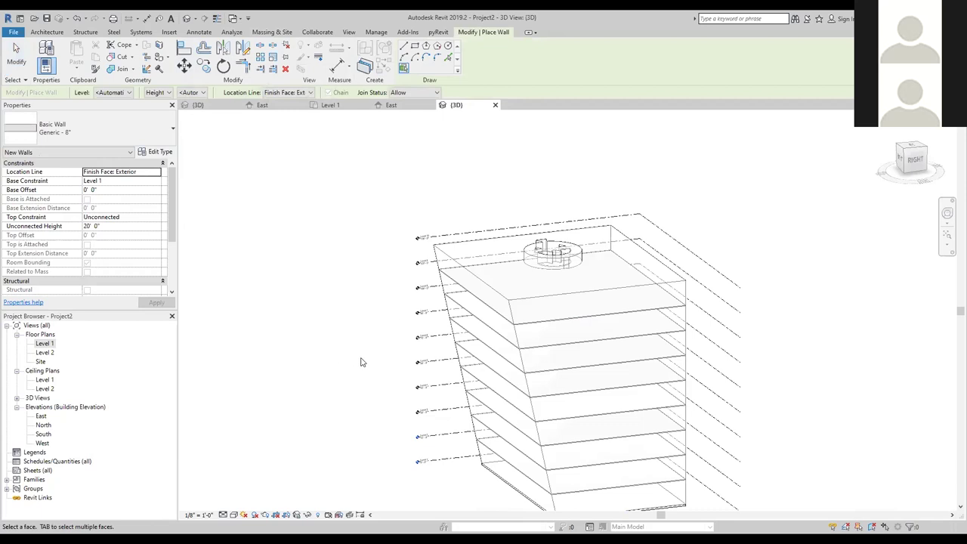
{"action": "middle_click_drag", "start_coordinate": [363, 360], "coordinate": [334, 310]}
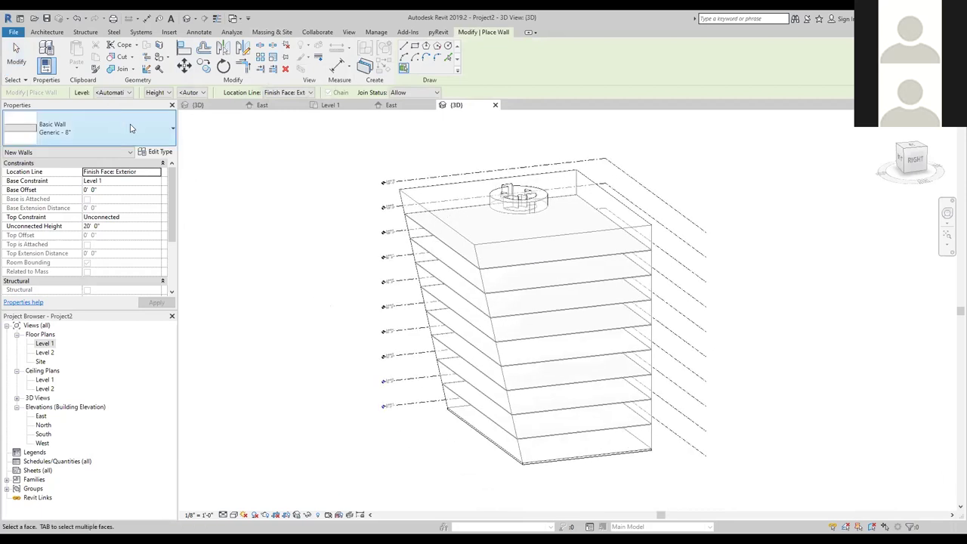
{"action": "left_click", "coordinate": [85, 129]}
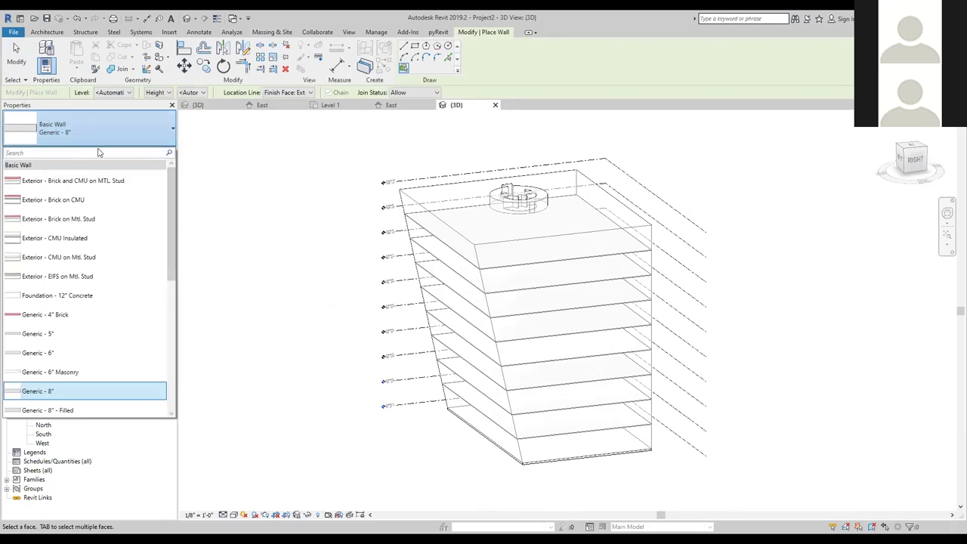
{"action": "left_click", "coordinate": [45, 218]}
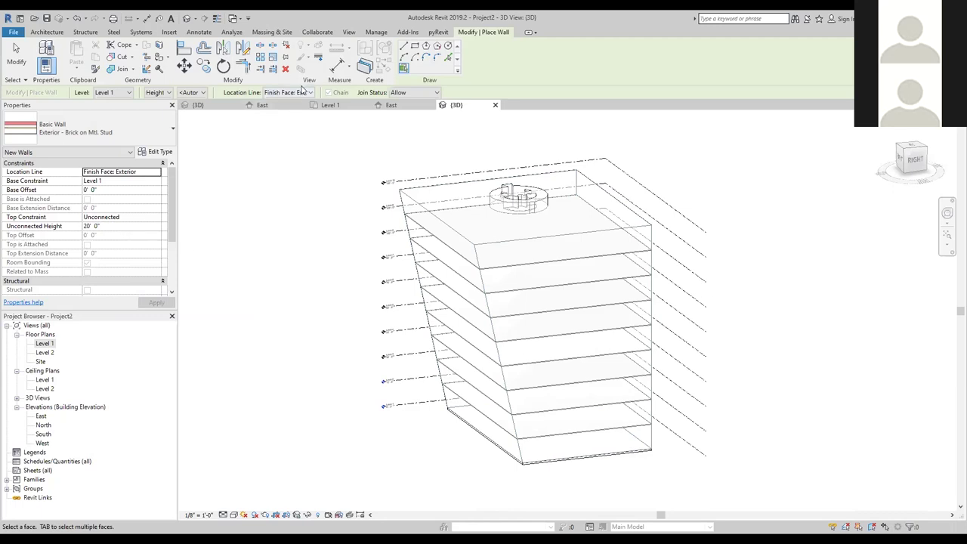
{"action": "left_click", "coordinate": [308, 93]}
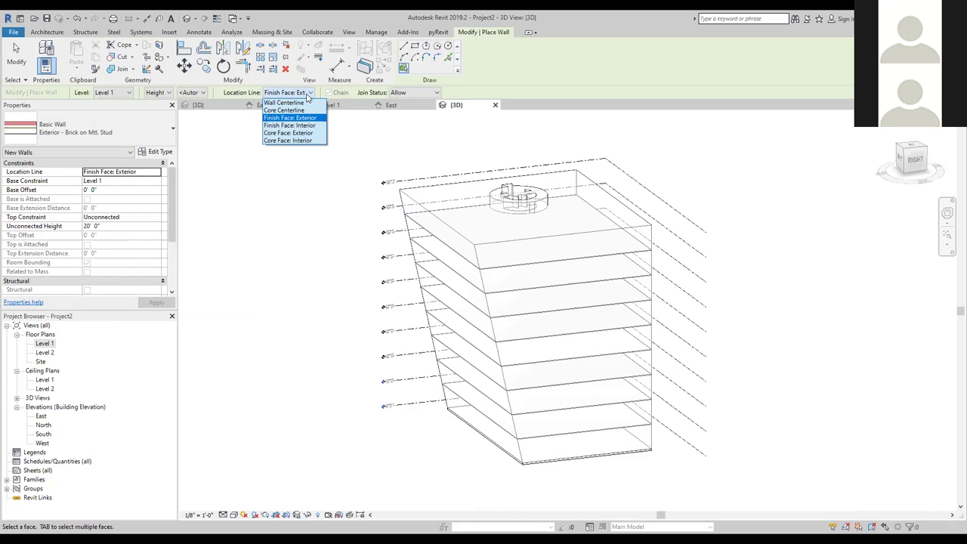
{"action": "left_click", "coordinate": [308, 93]}
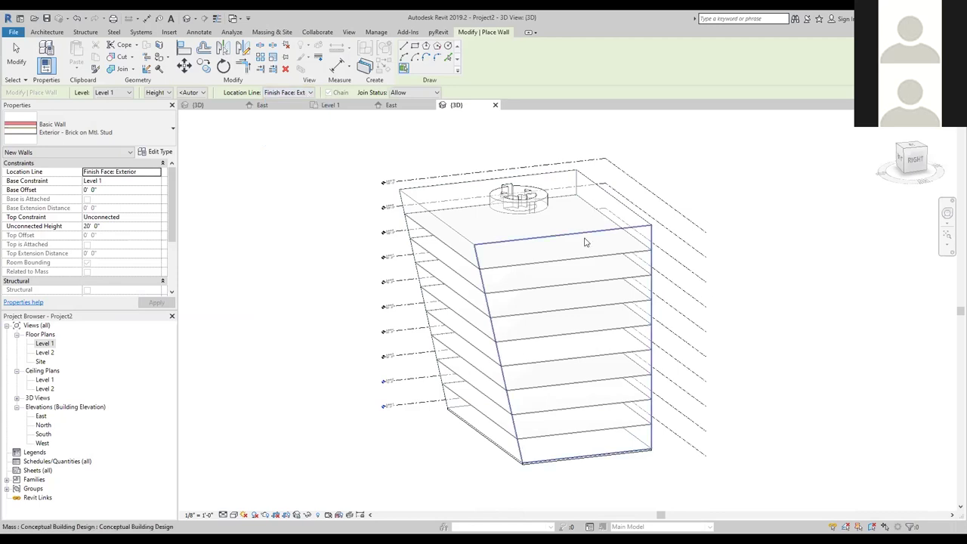
- Place the brick walls on the right, back and left faces of the mass, leaving the front face open
{"action": "middle_click_drag", "start_coordinate": [492, 276], "coordinate": [504, 300], "text": "shift"}
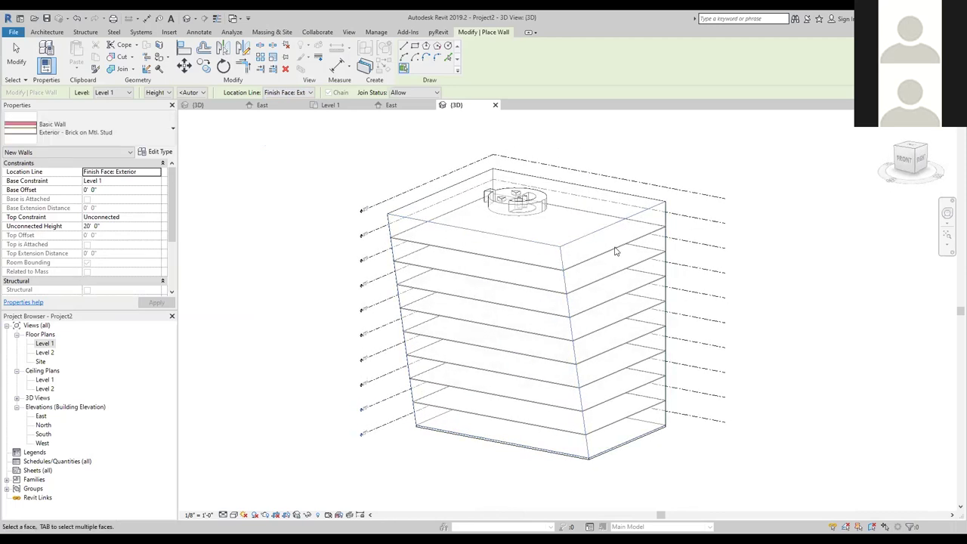
{"action": "scroll", "coordinate": [596, 251], "scroll_direction": "up", "scroll_amount": 3}
{"action": "scroll", "coordinate": [594, 250], "scroll_direction": "up", "scroll_amount": 2}
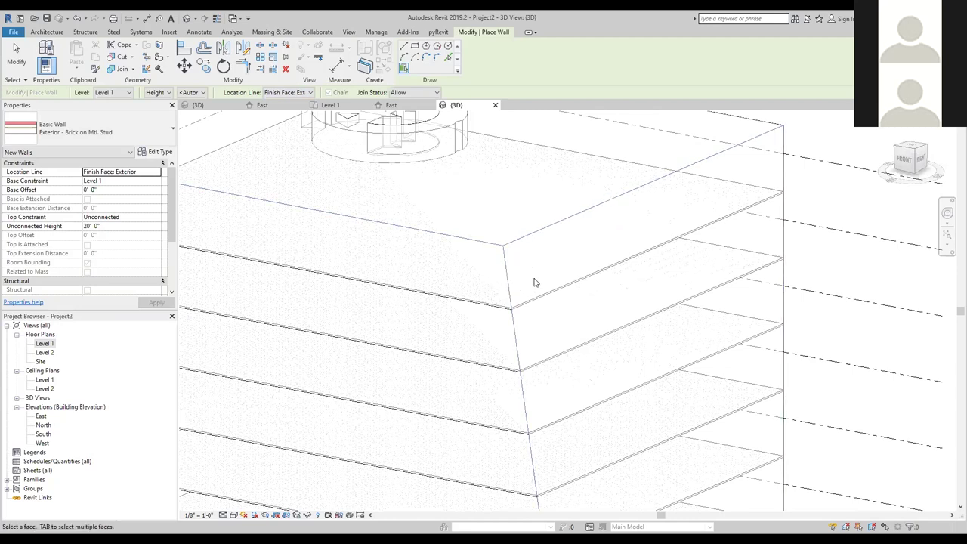
{"action": "scroll", "coordinate": [534, 281], "scroll_direction": "down", "scroll_amount": 3}
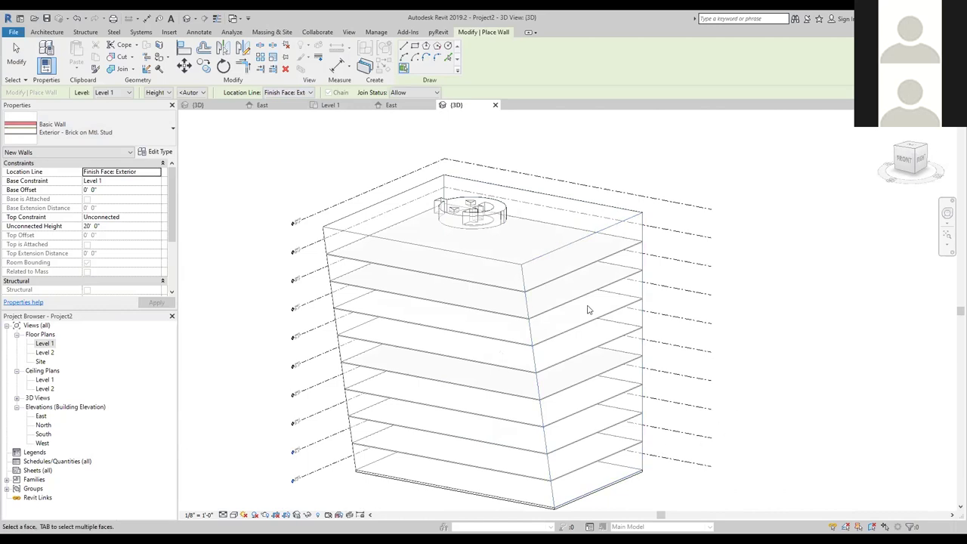
{"action": "left_click", "coordinate": [537, 268]}
{"action": "middle_click_drag", "start_coordinate": [784, 356], "coordinate": [588, 371], "text": "shift"}
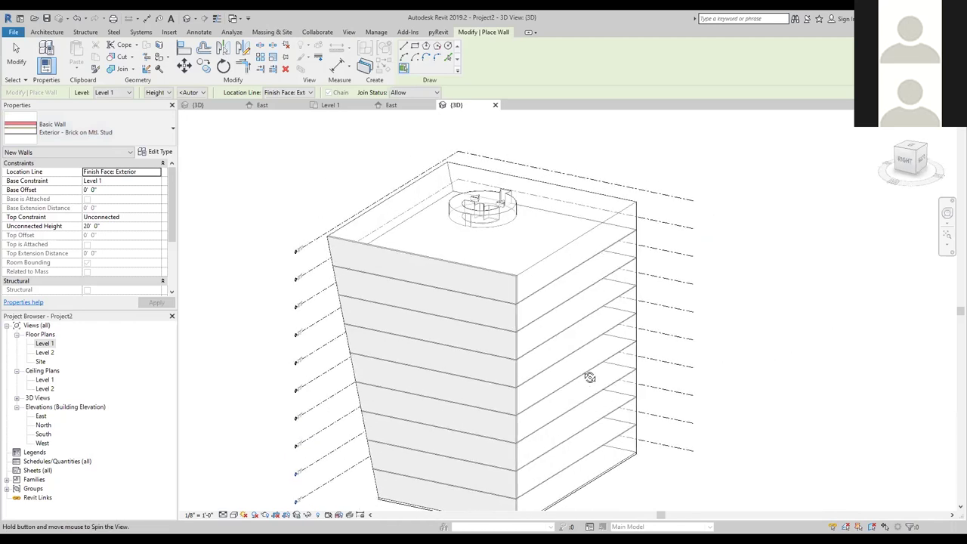
{"action": "left_click", "coordinate": [548, 262]}
{"action": "middle_click_drag", "start_coordinate": [676, 340], "coordinate": [492, 324], "text": "shift"}
{"action": "left_click", "coordinate": [486, 293]}
{"action": "middle_click_drag", "start_coordinate": [333, 325], "coordinate": [680, 295], "text": "shift"}
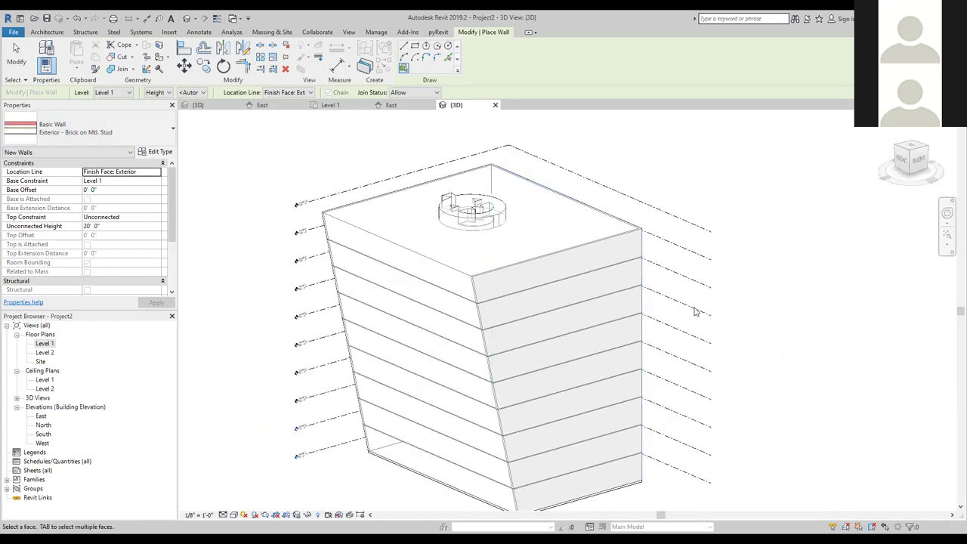
{"action": "key", "text": "Escape"}
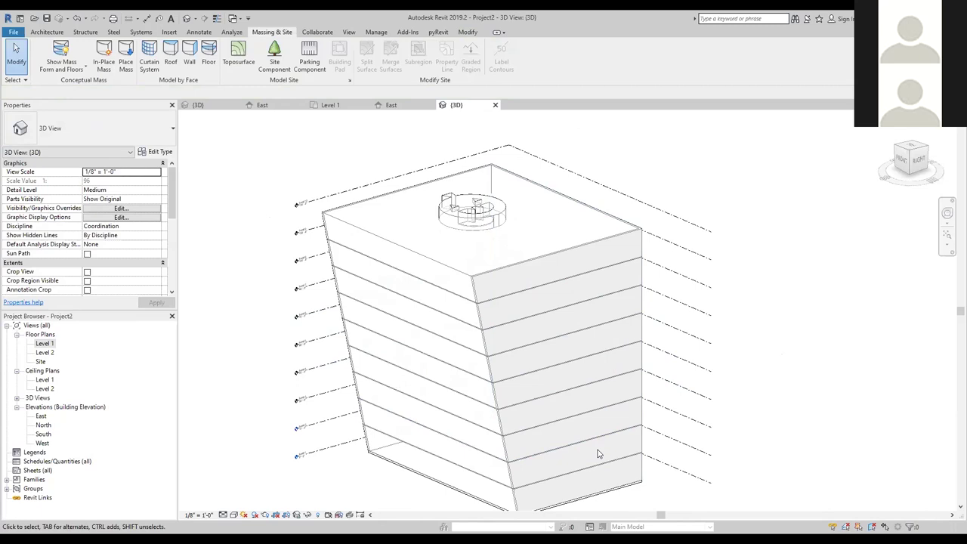
- Examine how the sloped brick wall meets the floor edges and the open front face from base to top
{"action": "middle_click_drag", "start_coordinate": [596, 445], "coordinate": [596, 334], "text": "shift"}
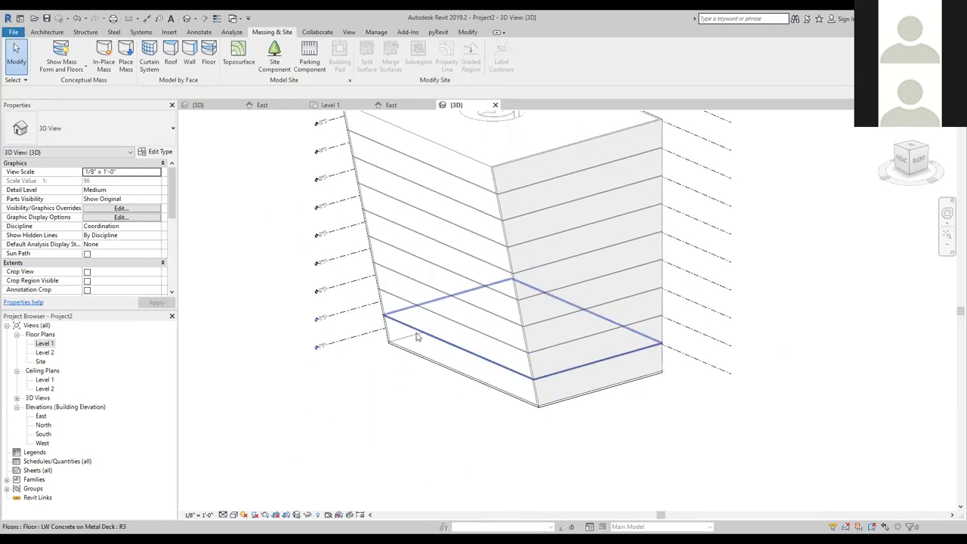
{"action": "scroll", "coordinate": [529, 276], "scroll_direction": "up", "scroll_amount": 5}
{"action": "scroll", "coordinate": [495, 313], "scroll_direction": "up", "scroll_amount": 3}
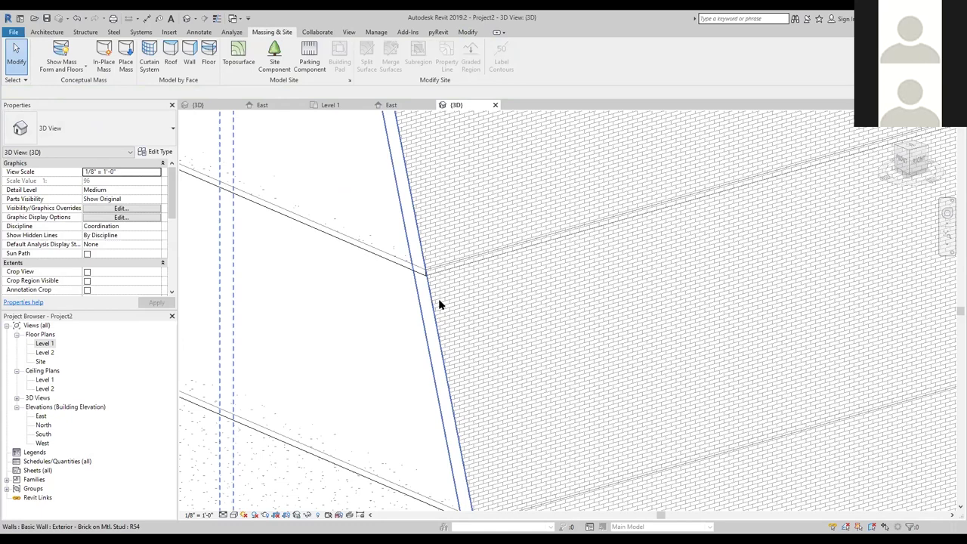
{"action": "scroll", "coordinate": [439, 304], "scroll_direction": "down", "scroll_amount": 3}
{"action": "mouse_move", "coordinate": [451, 270]}
{"action": "middle_mouse_down"}
{"action": "mouse_move", "coordinate": [468, 316]}
{"action": "mouse_move", "coordinate": [453, 216]}
{"action": "mouse_move", "coordinate": [491, 393]}
{"action": "middle_mouse_up"}
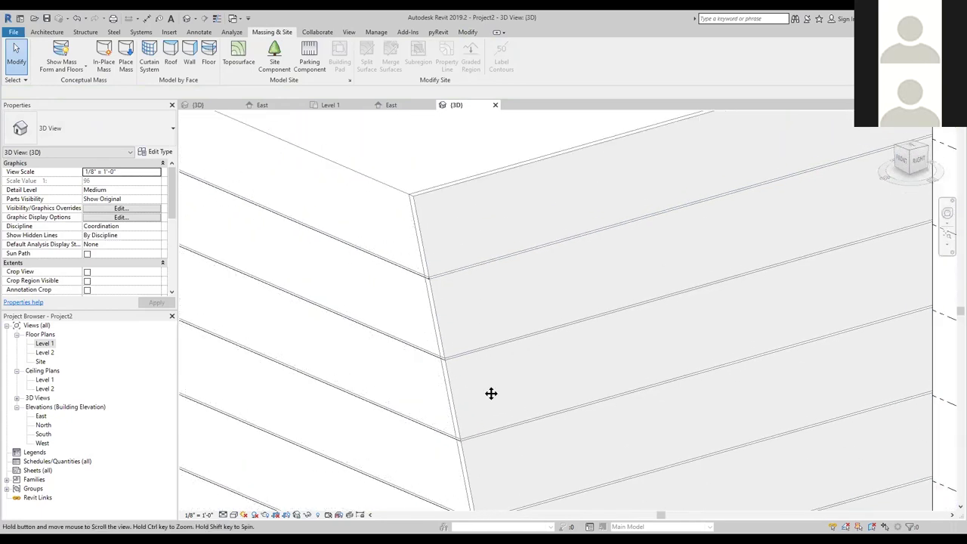
{"action": "scroll", "coordinate": [491, 393], "scroll_direction": "down", "scroll_amount": 2}
{"action": "scroll", "coordinate": [469, 266], "scroll_direction": "down", "scroll_amount": 3}
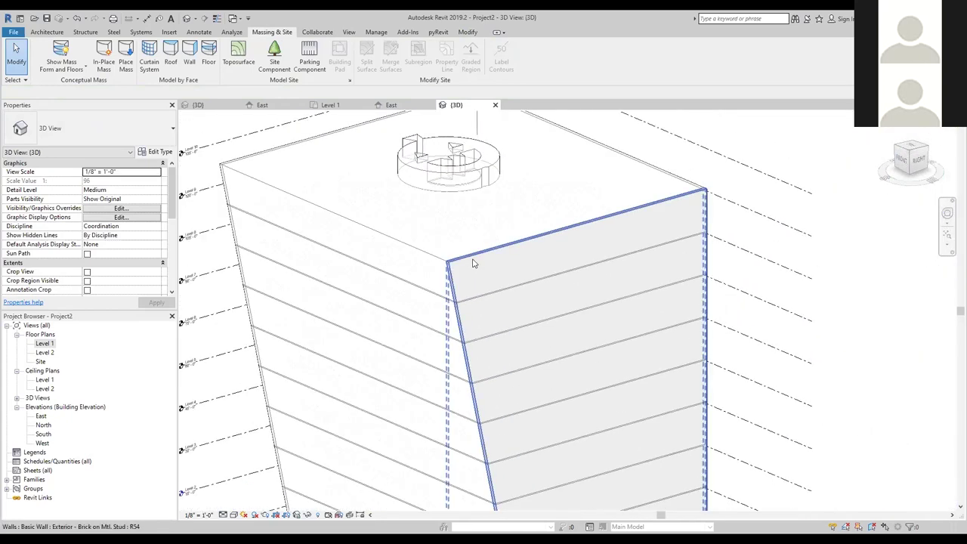
- Start a curtain system by face and set the 5' x 10' type's curtain panel to System Panel : Glazed
{"action": "middle_click_drag", "start_coordinate": [676, 442], "coordinate": [575, 340], "text": "shift"}
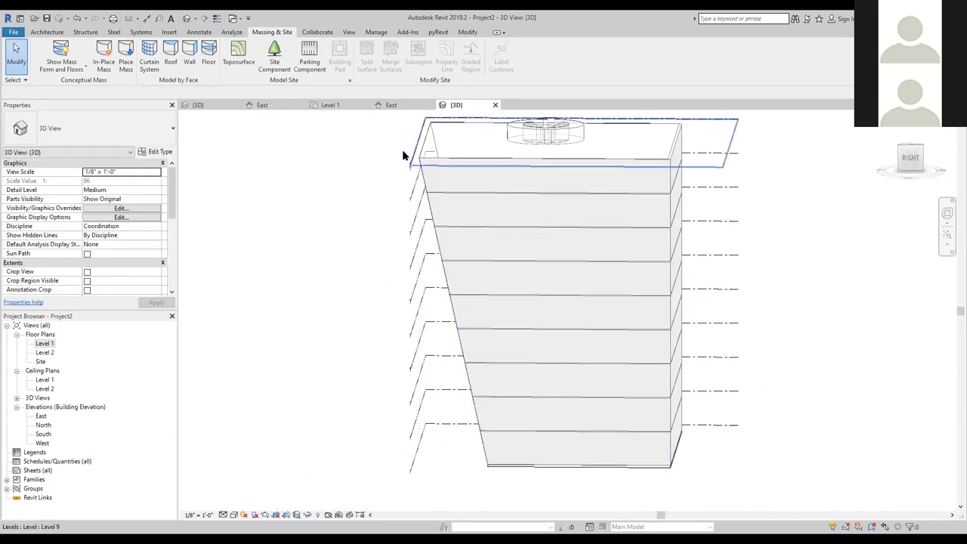
{"action": "middle_click_drag", "start_coordinate": [409, 317], "coordinate": [495, 342], "text": "shift"}
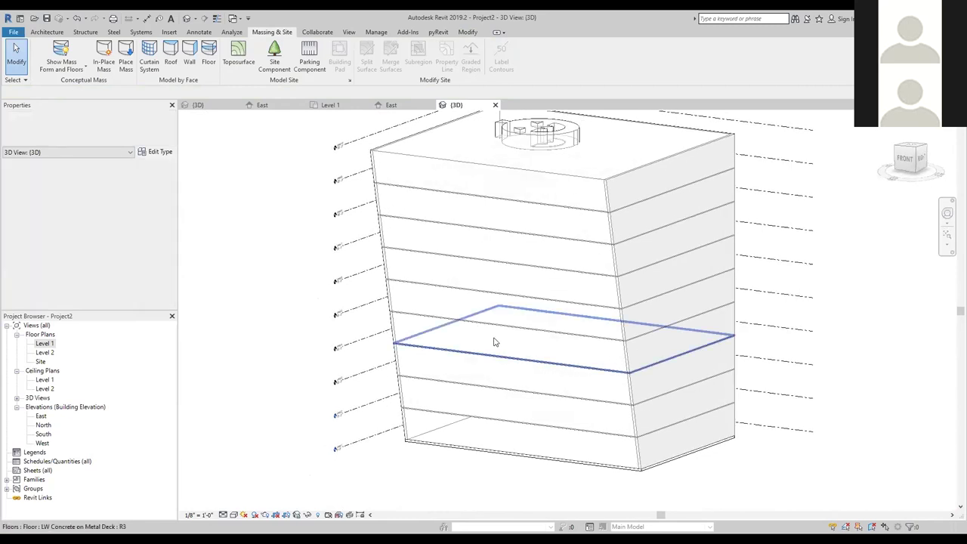
{"action": "scroll", "coordinate": [671, 464], "scroll_direction": "down", "scroll_amount": 2}
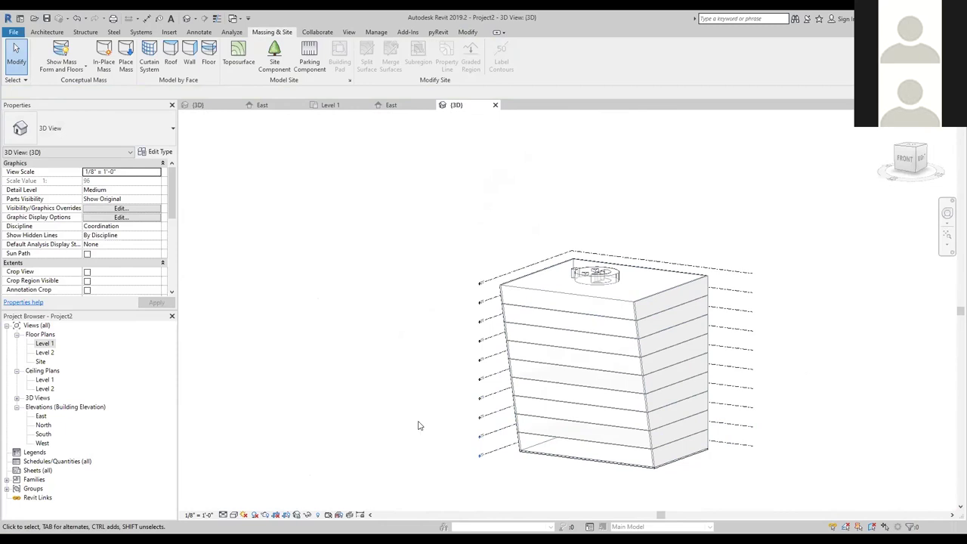
{"action": "left_click", "coordinate": [146, 64]}
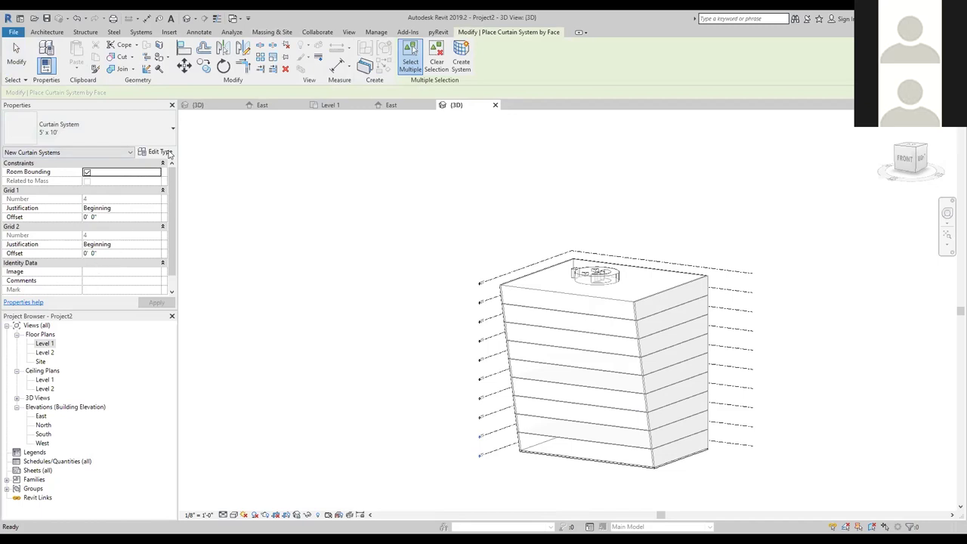
{"action": "left_click", "coordinate": [139, 153]}
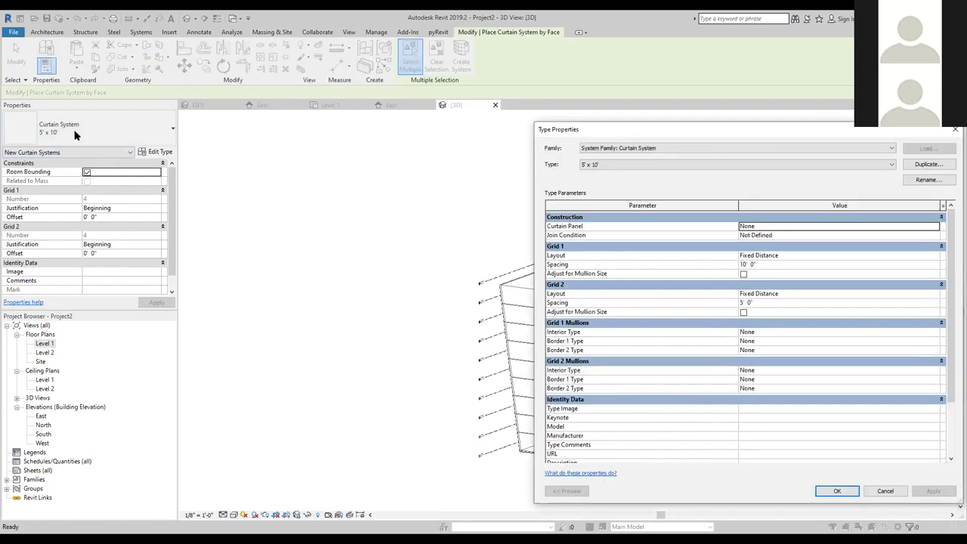
{"action": "left_click", "coordinate": [937, 230]}
{"action": "left_click", "coordinate": [936, 227]}
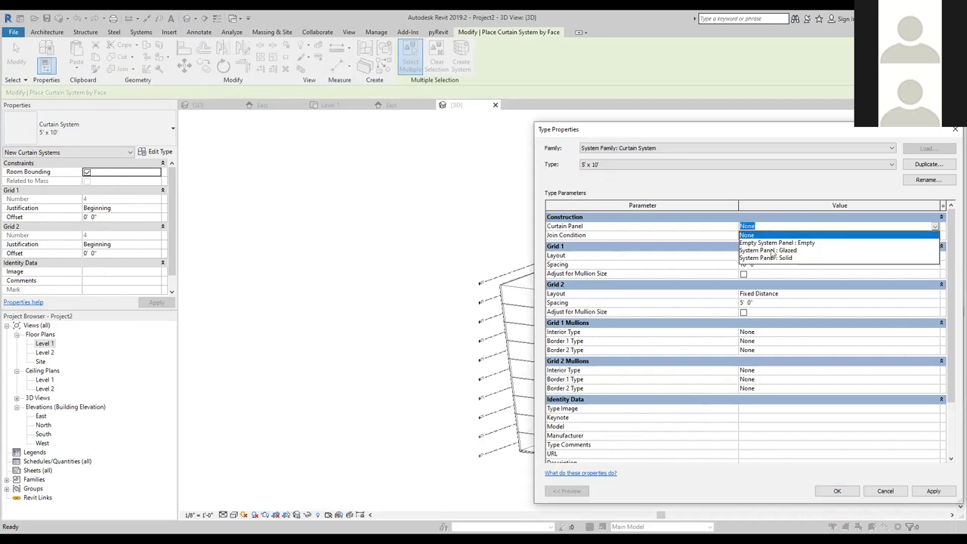
{"action": "left_click", "coordinate": [769, 250]}
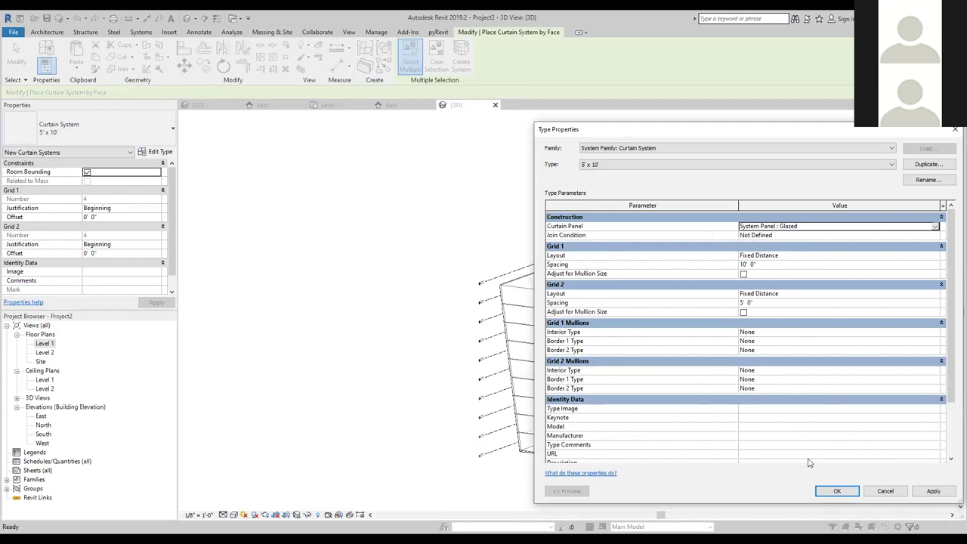
{"action": "left_click", "coordinate": [839, 491]}
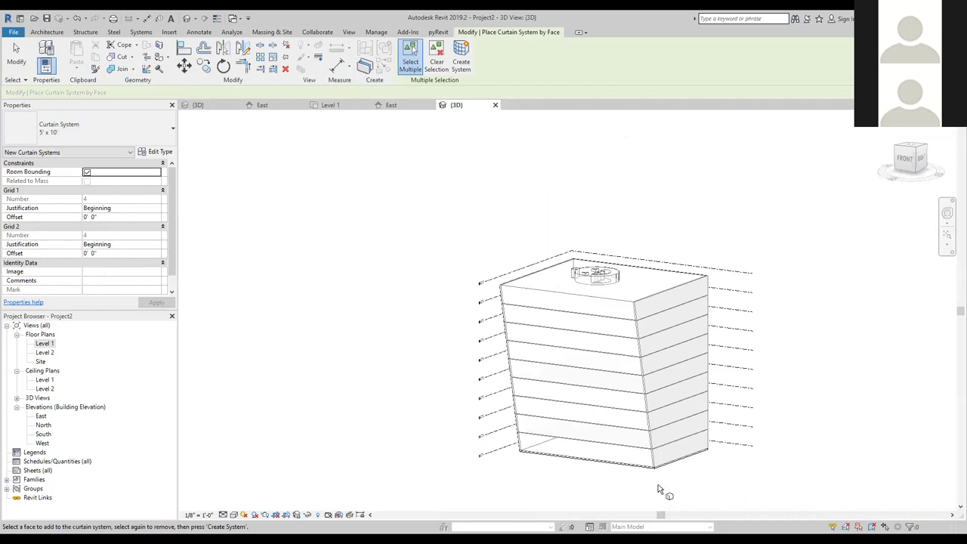
- Create the 5' x 10' curtain system on the open front face of the mass and inspect its grid
{"action": "scroll", "coordinate": [631, 473], "scroll_direction": "up", "scroll_amount": 2}
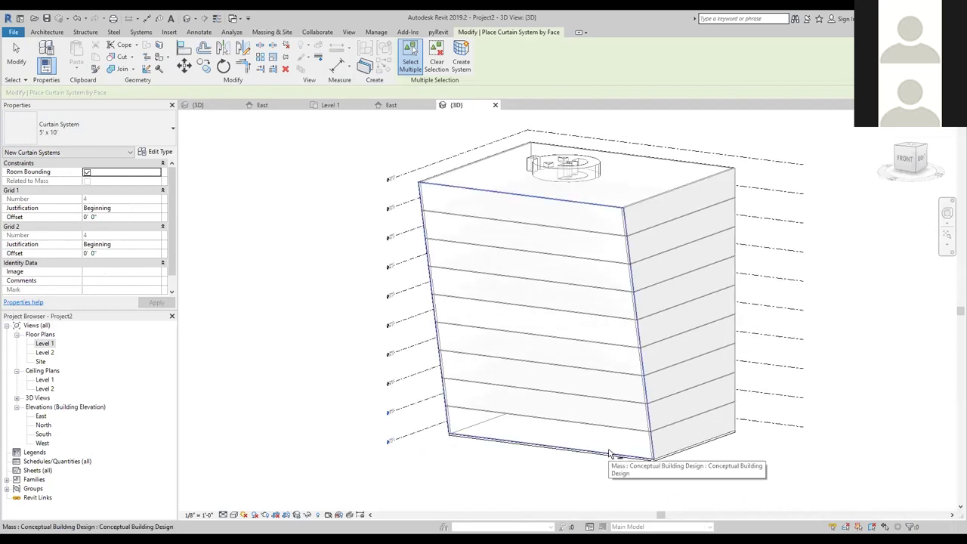
{"action": "left_click", "coordinate": [607, 455]}
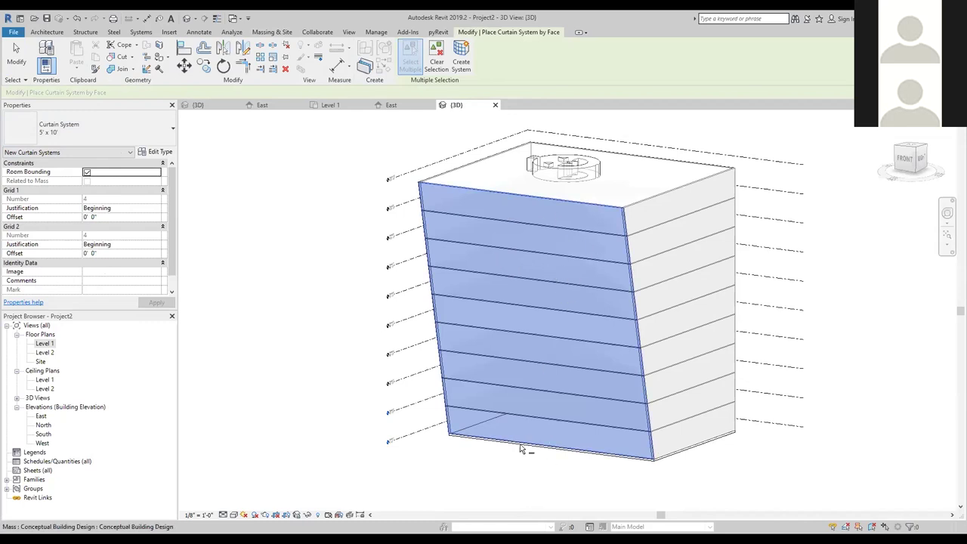
{"action": "left_click", "coordinate": [469, 48]}
{"action": "middle_click_drag", "start_coordinate": [624, 480], "coordinate": [531, 330], "text": "shift"}
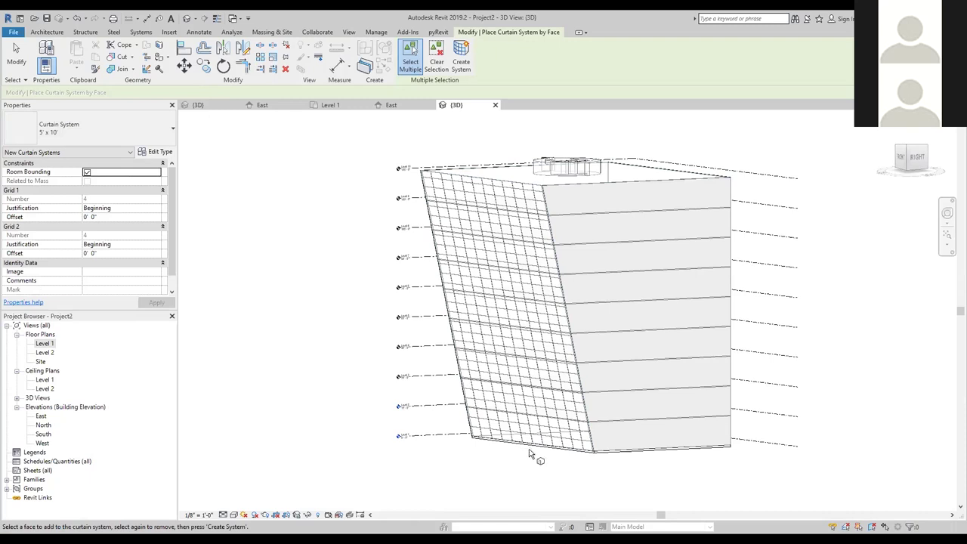
{"action": "middle_click_drag", "start_coordinate": [557, 317], "coordinate": [529, 434], "text": "shift"}
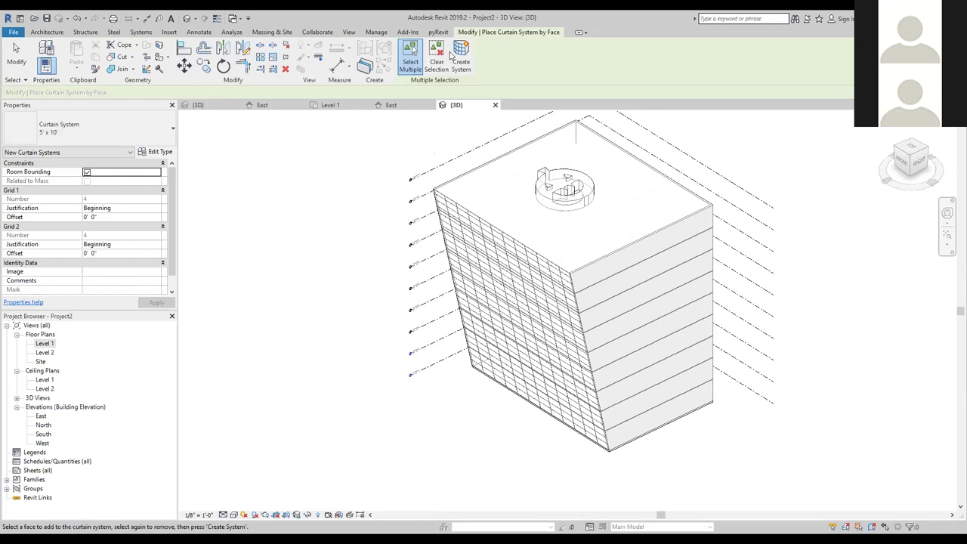
{"action": "middle_click_drag", "start_coordinate": [566, 443], "coordinate": [522, 355], "text": "shift"}
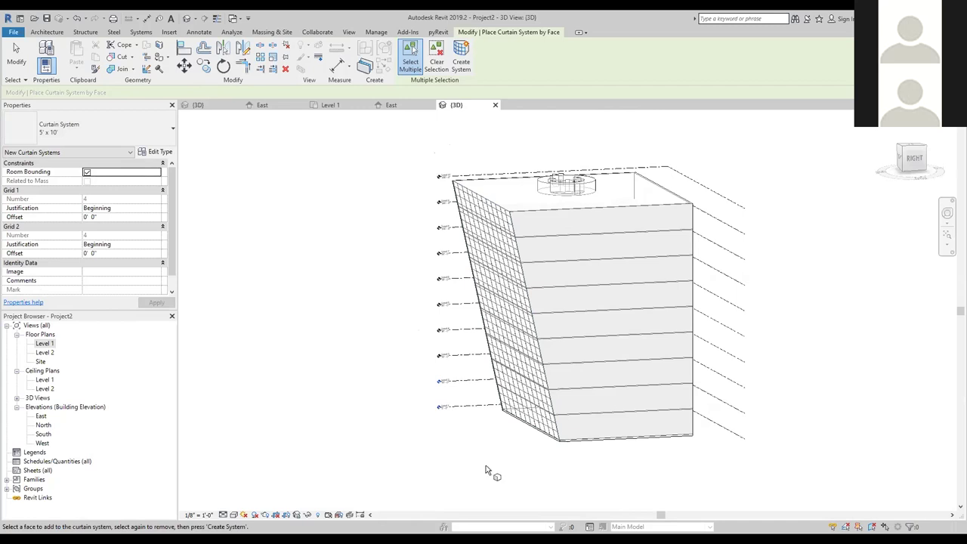
{"action": "middle_click_drag", "start_coordinate": [484, 470], "coordinate": [582, 492], "text": "shift"}
{"action": "scroll", "coordinate": [626, 446], "scroll_direction": "up", "scroll_amount": 6}
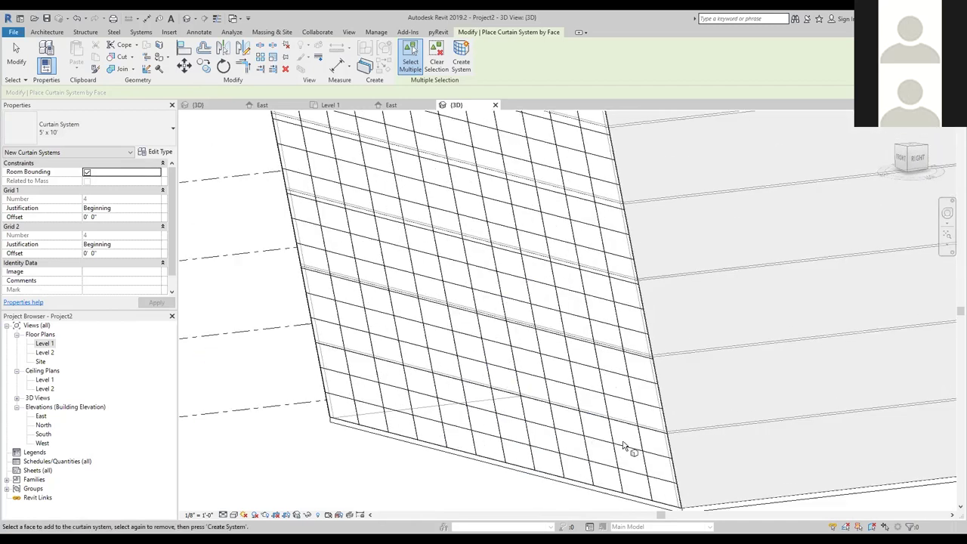
{"action": "key", "text": "Escape"}
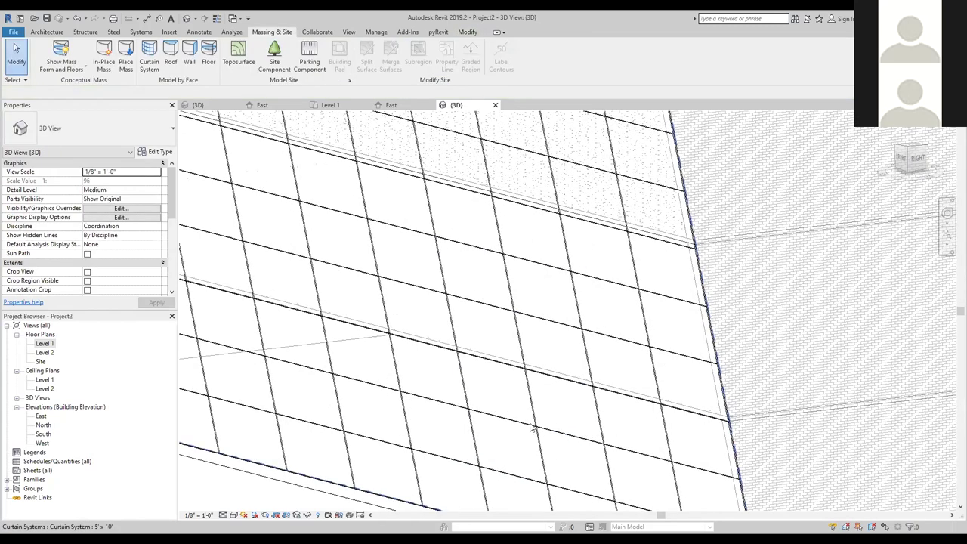
- Unpin one glazed panel near the base of the front curtain system and change its type to System Panel Solid
{"action": "left_click", "coordinate": [533, 319]}
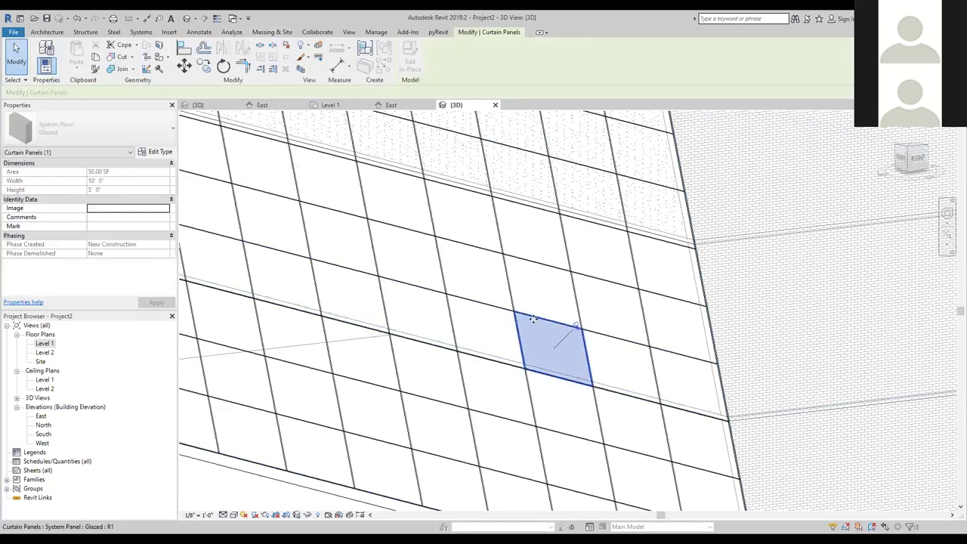
{"action": "left_click", "coordinate": [576, 327]}
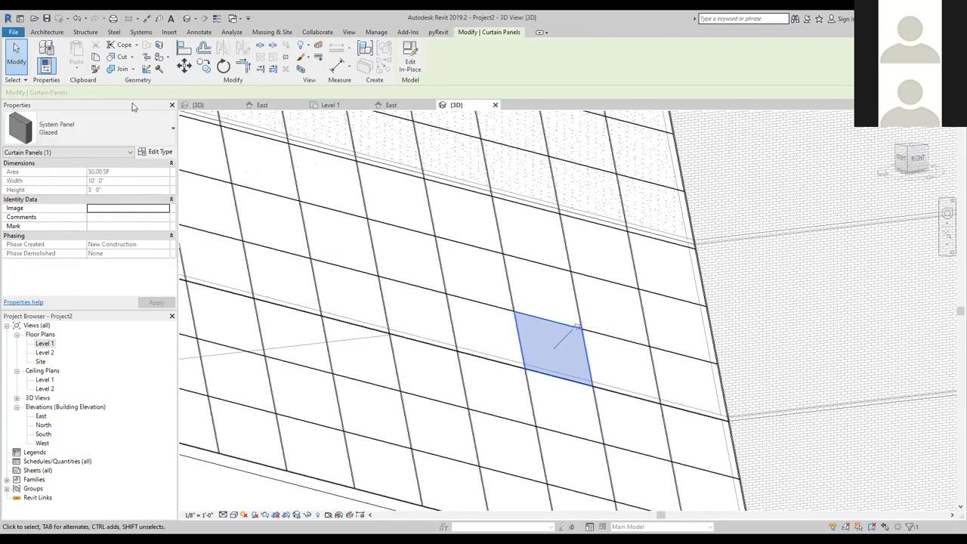
{"action": "left_click", "coordinate": [118, 141]}
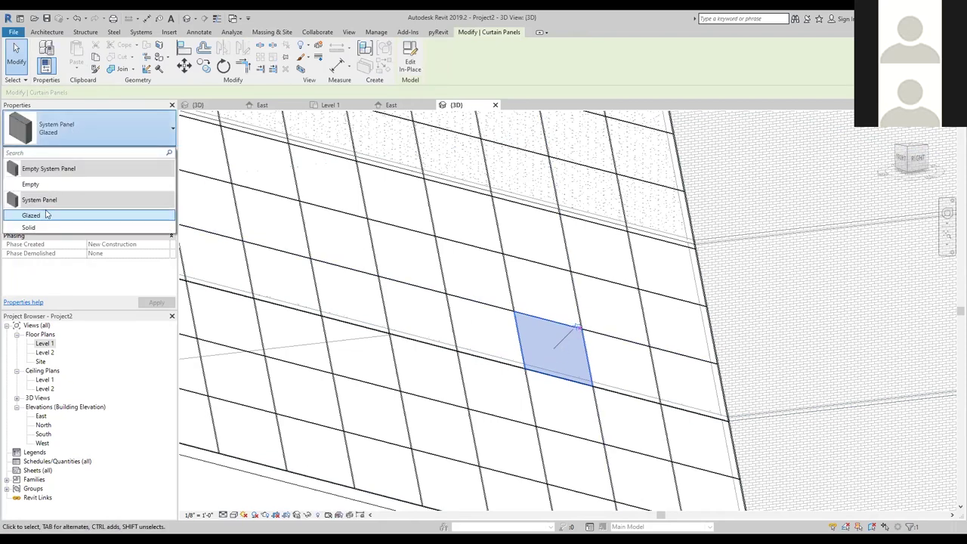
{"action": "left_click", "coordinate": [39, 229]}
{"action": "key", "text": "Escape"}
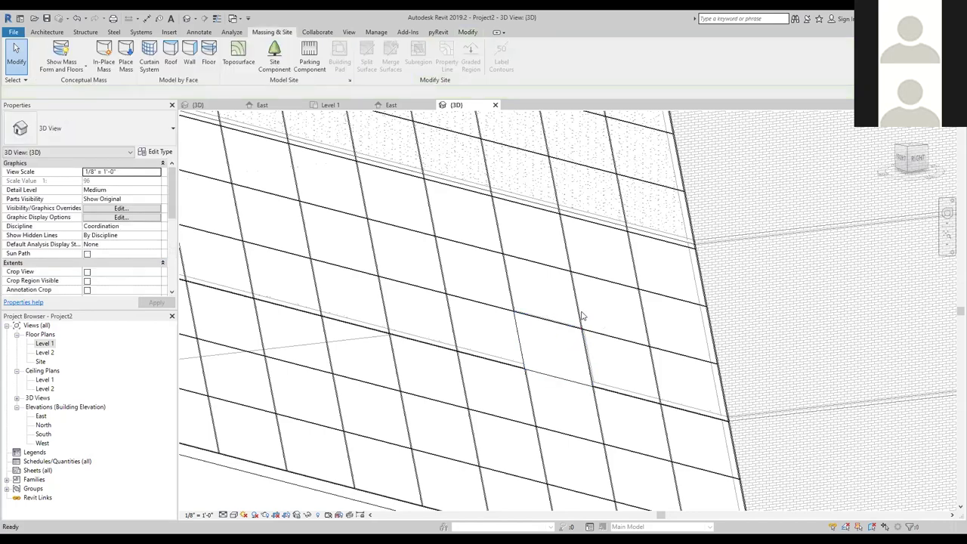
- Start a roof by face using the Steel Truss - Insulation on Metal Deck - EPDM type
{"action": "scroll", "coordinate": [582, 320], "scroll_direction": "down", "scroll_amount": 3}
{"action": "scroll", "coordinate": [729, 419], "scroll_direction": "down", "scroll_amount": 3}
{"action": "middle_click_drag", "start_coordinate": [520, 416], "coordinate": [496, 414], "text": "shift"}
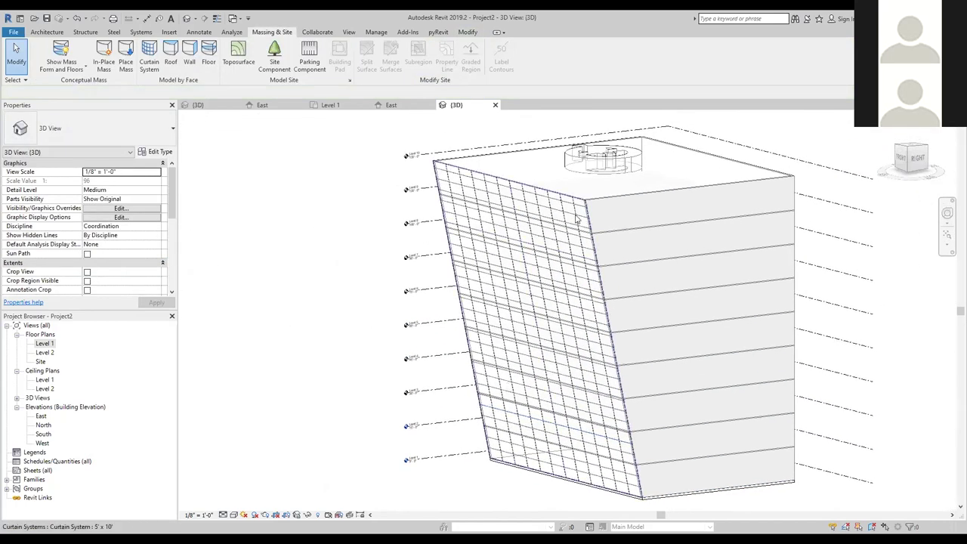
{"action": "middle_click_drag", "start_coordinate": [585, 197], "coordinate": [572, 217], "text": "shift"}
{"action": "scroll", "coordinate": [555, 281], "scroll_direction": "up", "scroll_amount": 2}
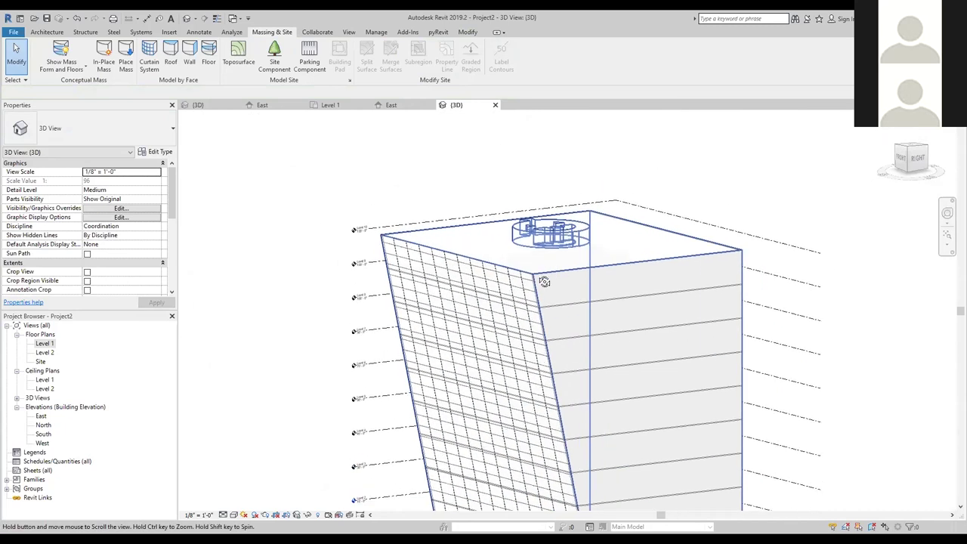
{"action": "middle_click_drag", "start_coordinate": [555, 280], "coordinate": [734, 335], "text": "shift"}
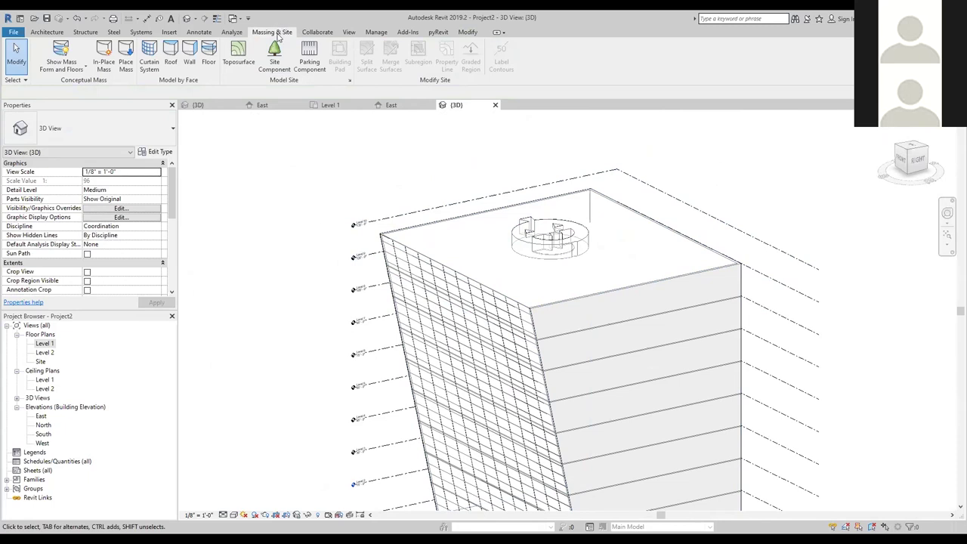
{"action": "left_click", "coordinate": [171, 61]}
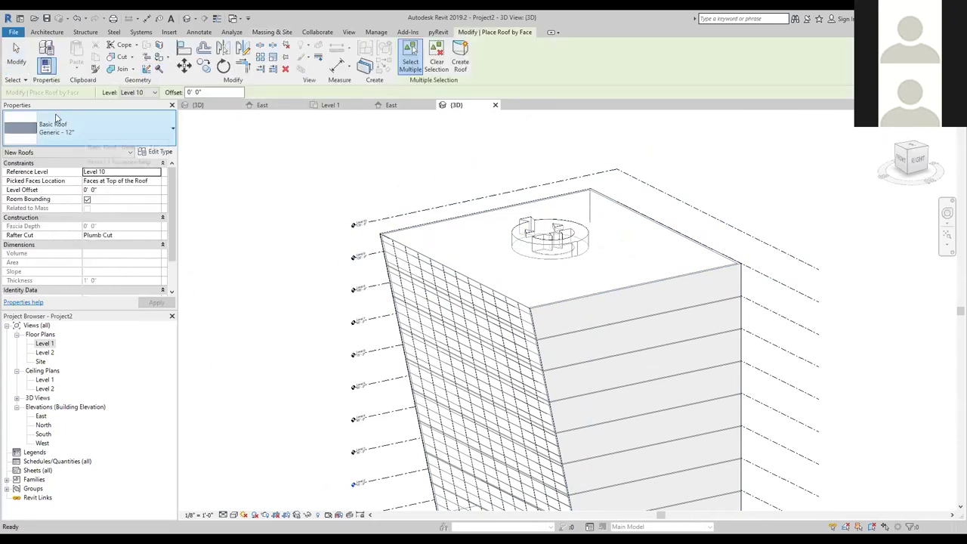
{"action": "left_click", "coordinate": [117, 130]}
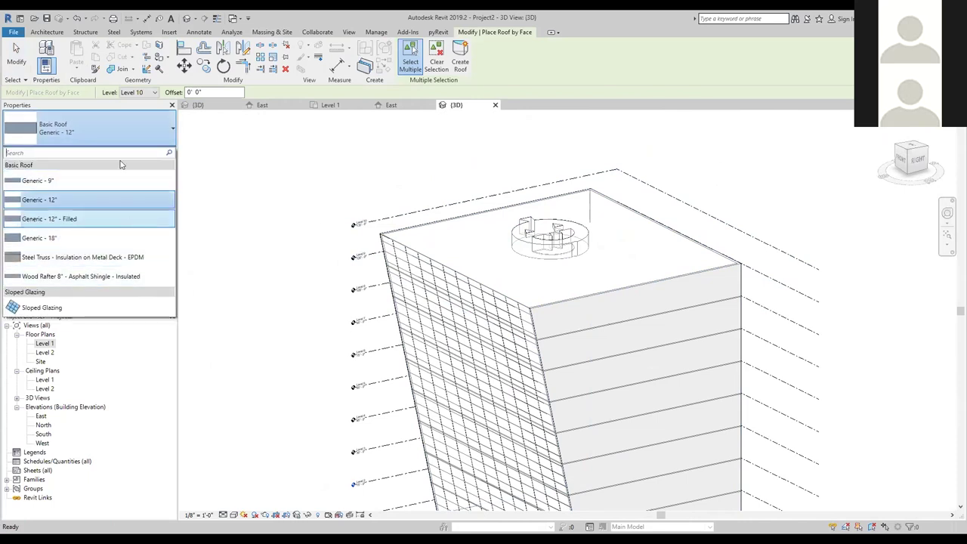
{"action": "left_click", "coordinate": [139, 266]}
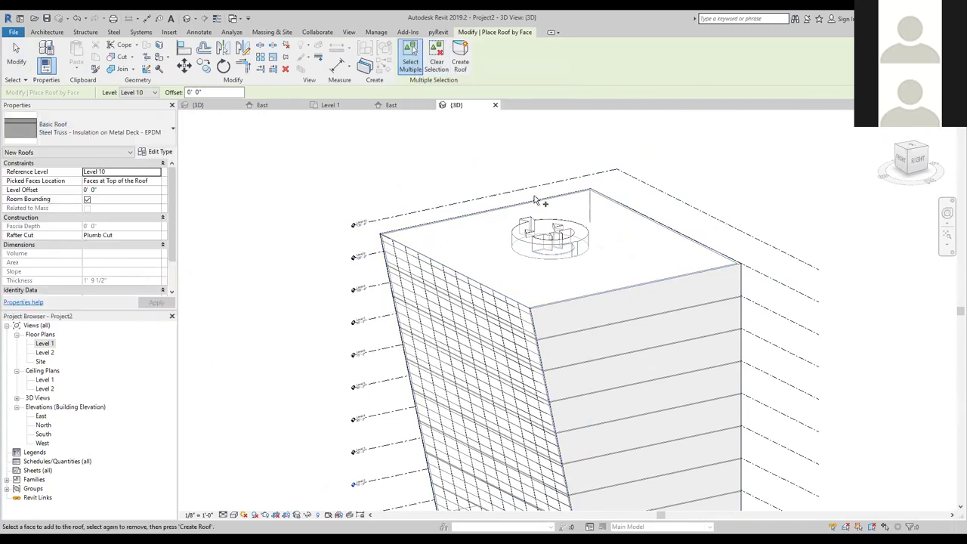
- Create the roof on the building's main top face and the top face of the round rooftop mass
{"action": "left_click", "coordinate": [580, 196]}
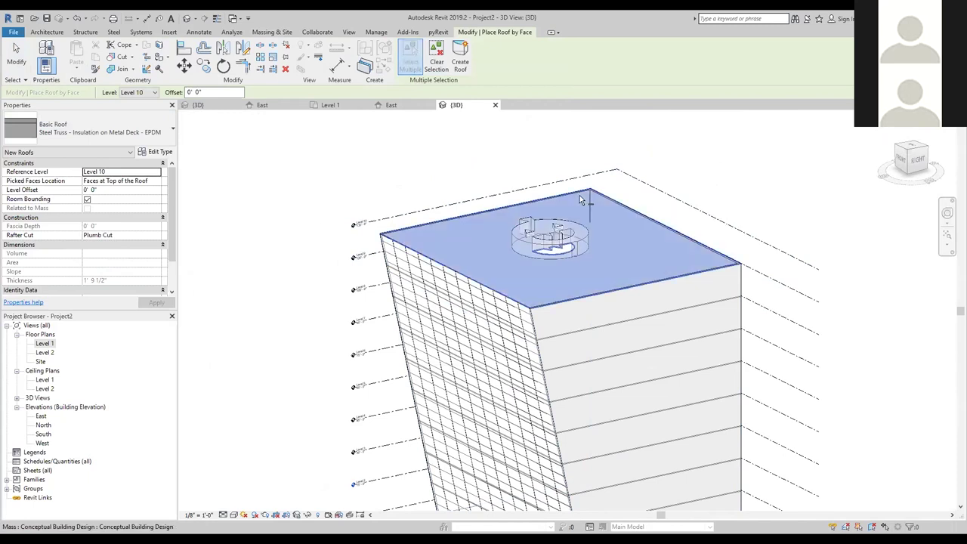
{"action": "scroll", "coordinate": [579, 206], "scroll_direction": "up", "scroll_amount": 5}
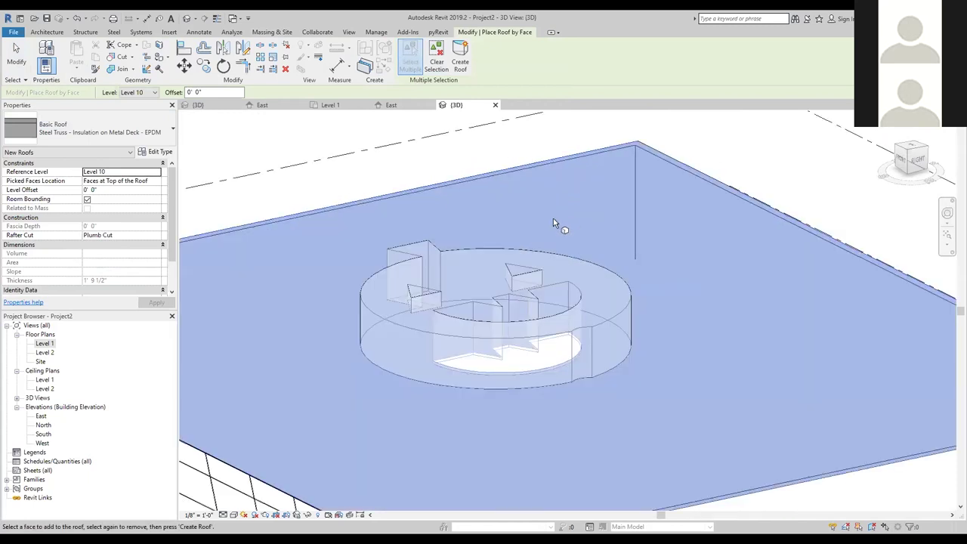
{"action": "left_click", "coordinate": [469, 271]}
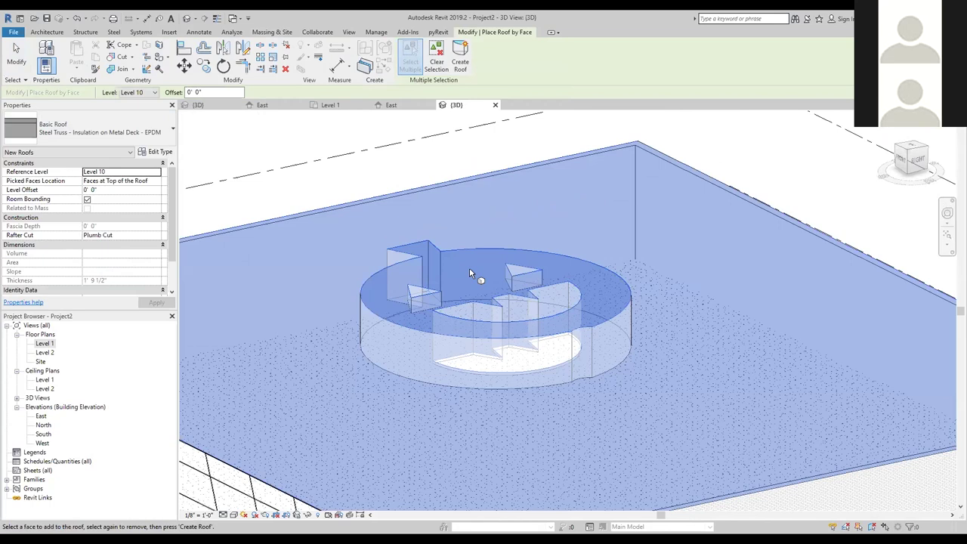
{"action": "scroll", "coordinate": [474, 270], "scroll_direction": "down", "scroll_amount": 4}
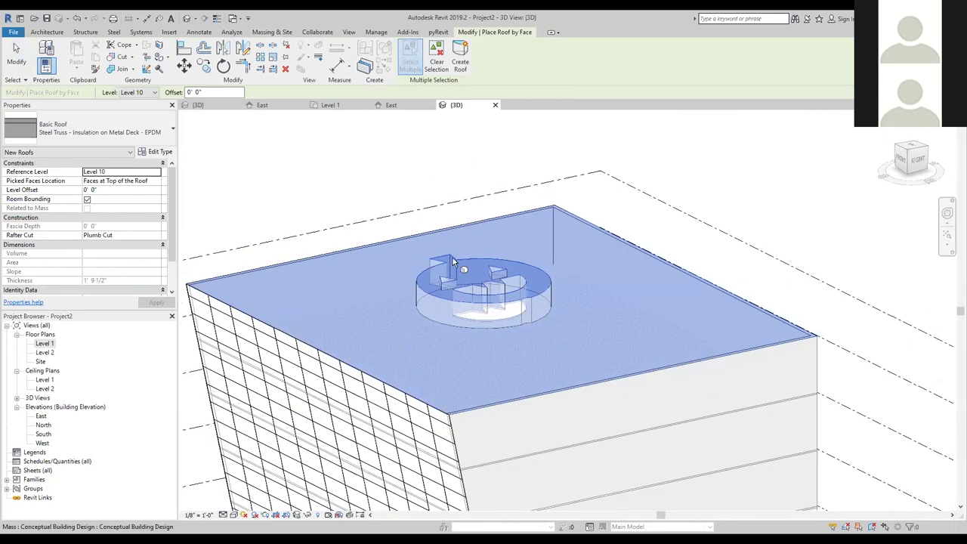
{"action": "left_click", "coordinate": [467, 66]}
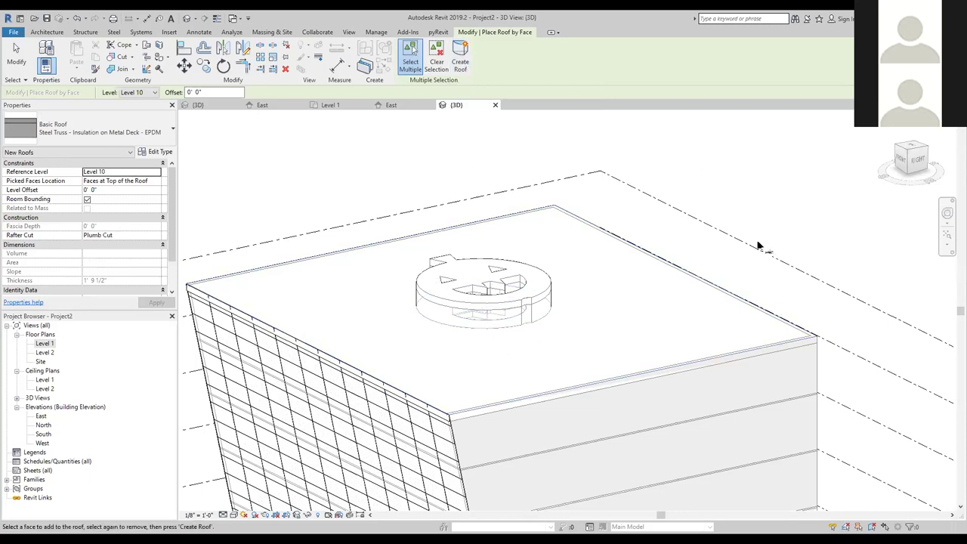
{"action": "key", "text": "Escape"}
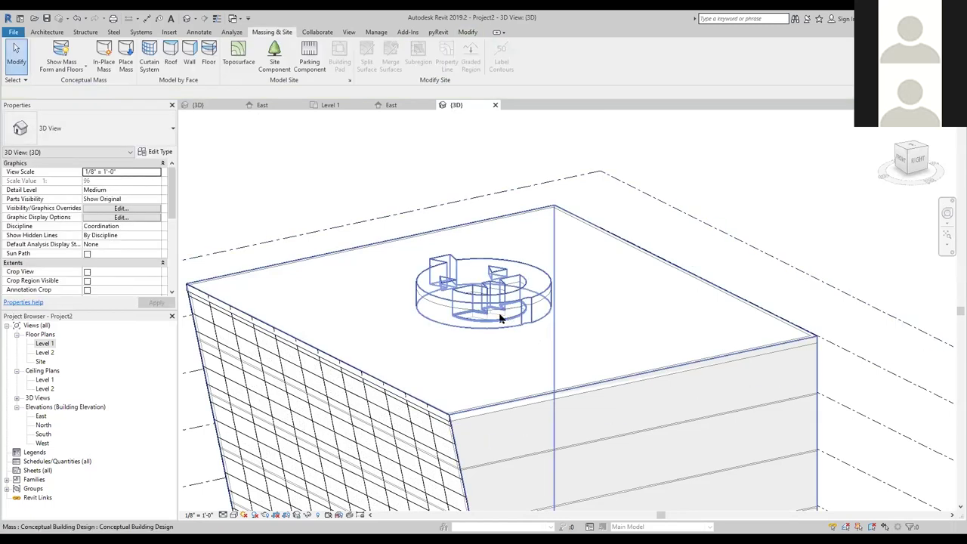
- Start a wall by face using the Generic - 5" wall type for the round rooftop mass
{"action": "scroll", "coordinate": [665, 380], "scroll_direction": "down", "scroll_amount": 5}
{"action": "middle_click_drag", "start_coordinate": [616, 373], "coordinate": [485, 312]}
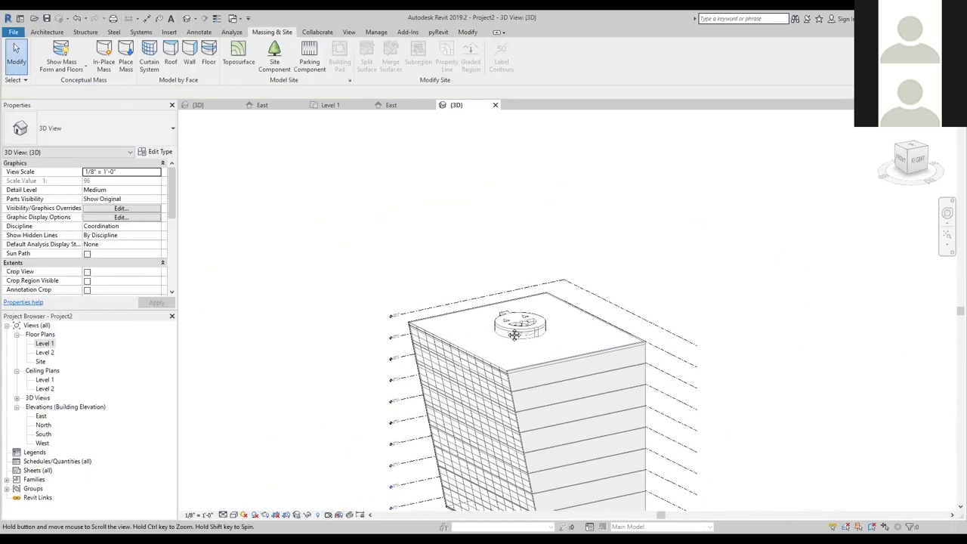
{"action": "scroll", "coordinate": [485, 312], "scroll_direction": "up", "scroll_amount": 5}
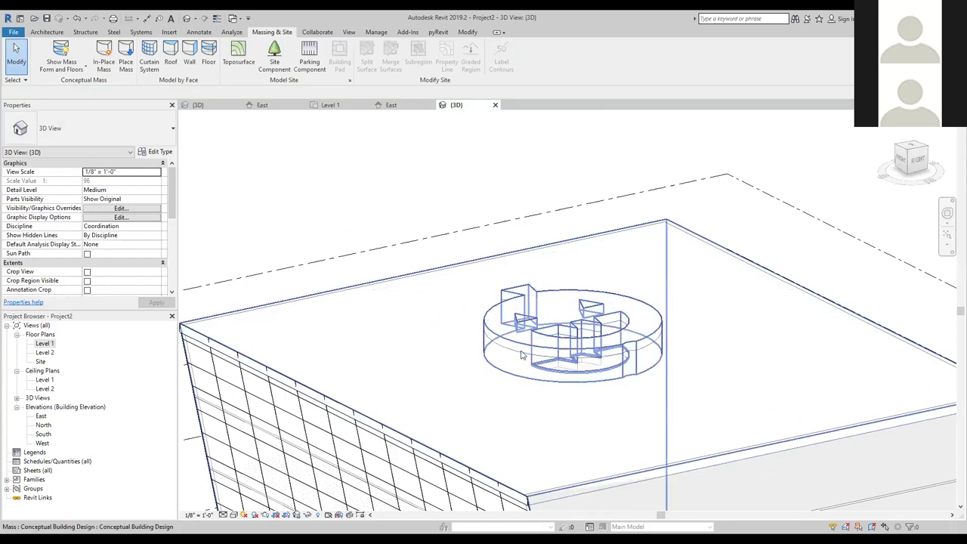
{"action": "left_click", "coordinate": [191, 61]}
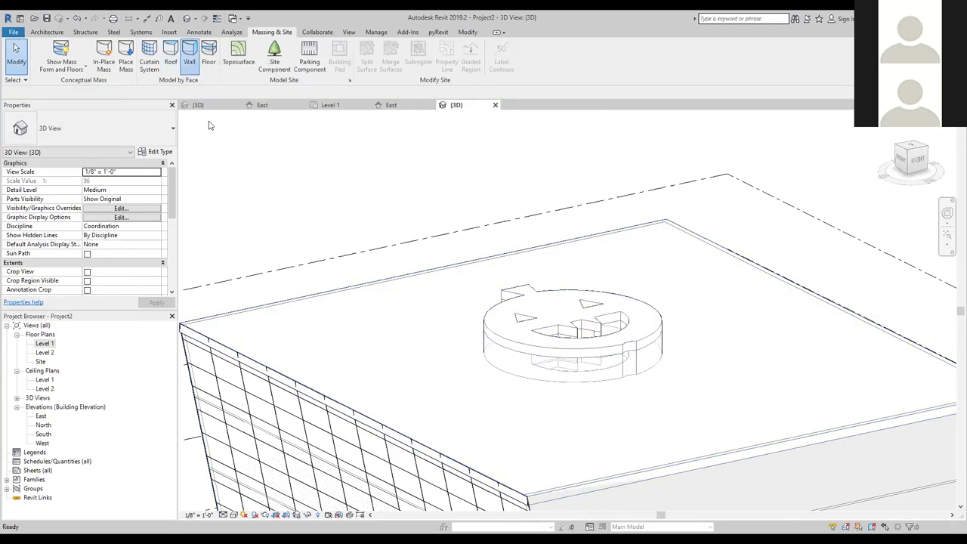
{"action": "left_click", "coordinate": [90, 129]}
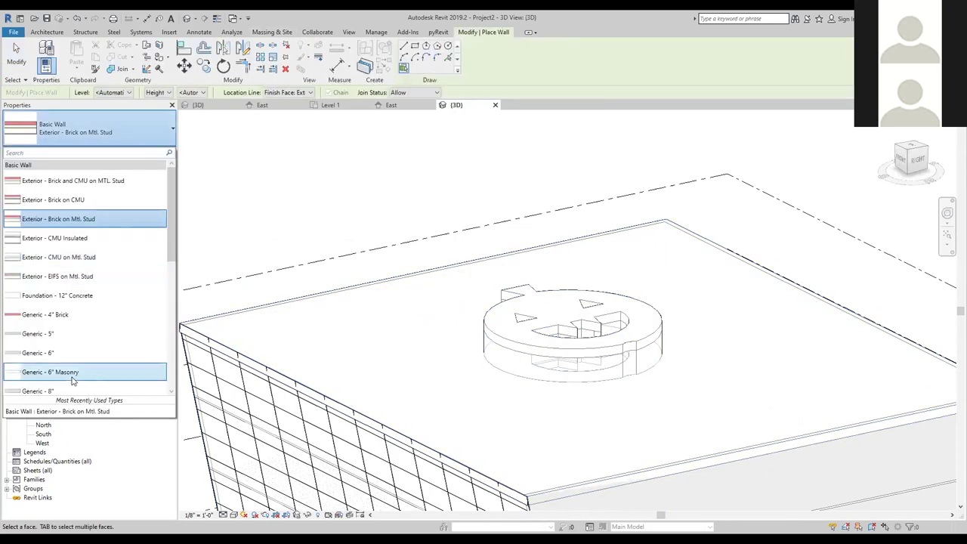
{"action": "left_click", "coordinate": [63, 334]}
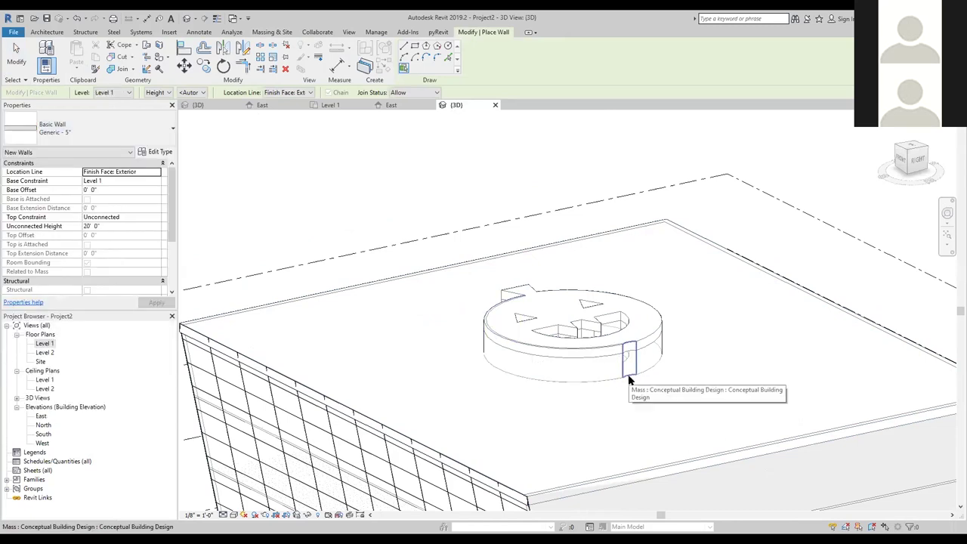
- Create Generic - 5" walls on the curved outer faces and the projecting stem faces of the rooftop mass
{"action": "mouse_move", "coordinate": [529, 397]}
{"action": "middle_mouse_down", "text": "shift"}
{"action": "mouse_move", "coordinate": [506, 401]}
{"action": "mouse_move", "coordinate": [521, 399]}
{"action": "middle_mouse_up", "text": "shift"}
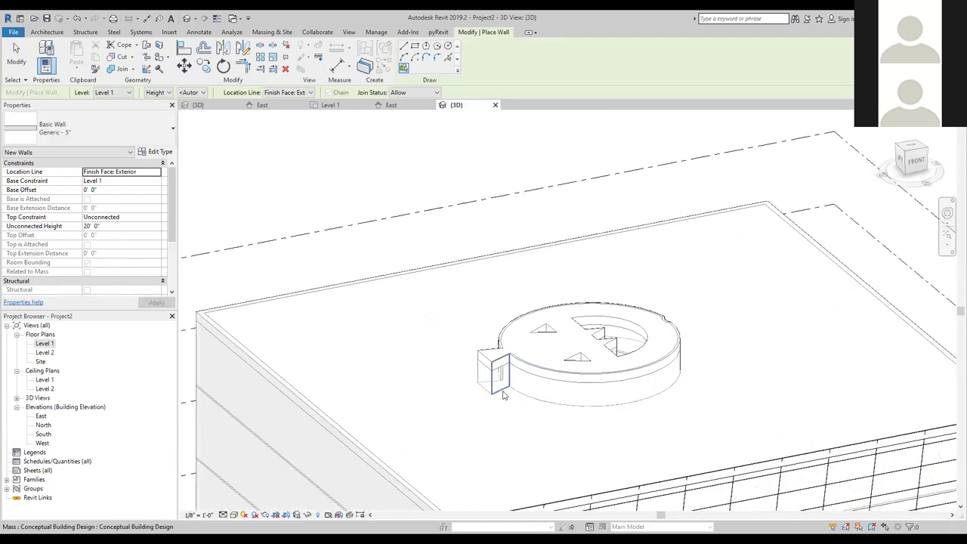
{"action": "scroll", "coordinate": [633, 412], "scroll_direction": "up", "scroll_amount": 5}
{"action": "middle_click_drag", "start_coordinate": [605, 428], "coordinate": [837, 430]}
{"action": "scroll", "coordinate": [532, 374], "scroll_direction": "up", "scroll_amount": 2}
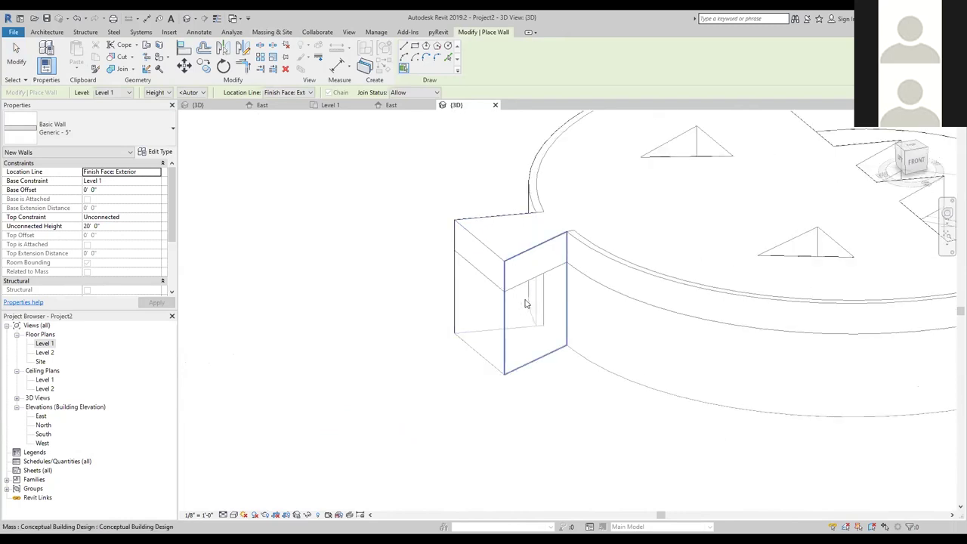
{"action": "left_click", "coordinate": [546, 355]}
{"action": "middle_click_drag", "start_coordinate": [506, 358], "coordinate": [159, 306], "text": "shift"}
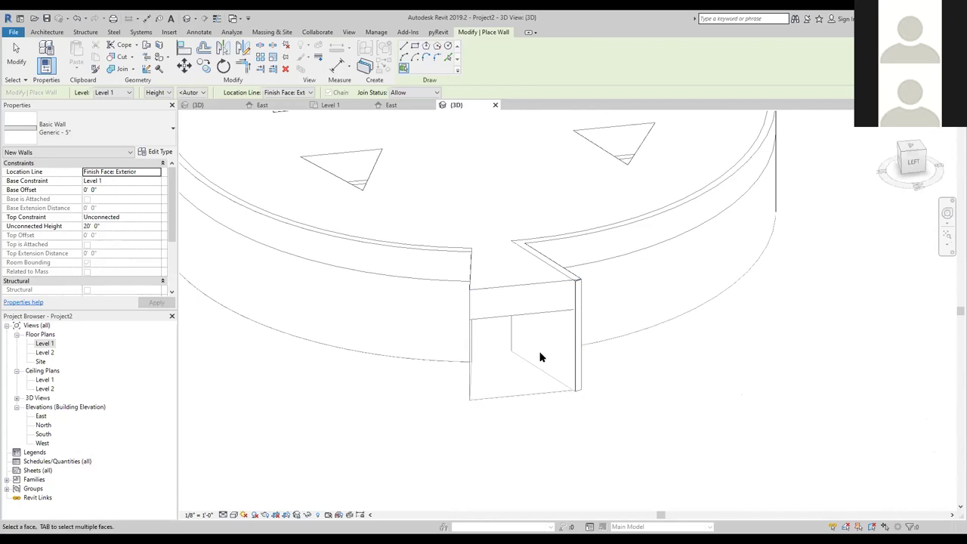
{"action": "middle_click_drag", "start_coordinate": [510, 436], "coordinate": [589, 459], "text": "shift"}
- Create Generic - 5" walls on the faces of both triangular eye openings in the rooftop mass
{"action": "scroll", "coordinate": [820, 257], "scroll_direction": "down", "scroll_amount": 4}
{"action": "middle_click_drag", "start_coordinate": [817, 267], "coordinate": [655, 400]}
{"action": "scroll", "coordinate": [647, 309], "scroll_direction": "up", "scroll_amount": 3}
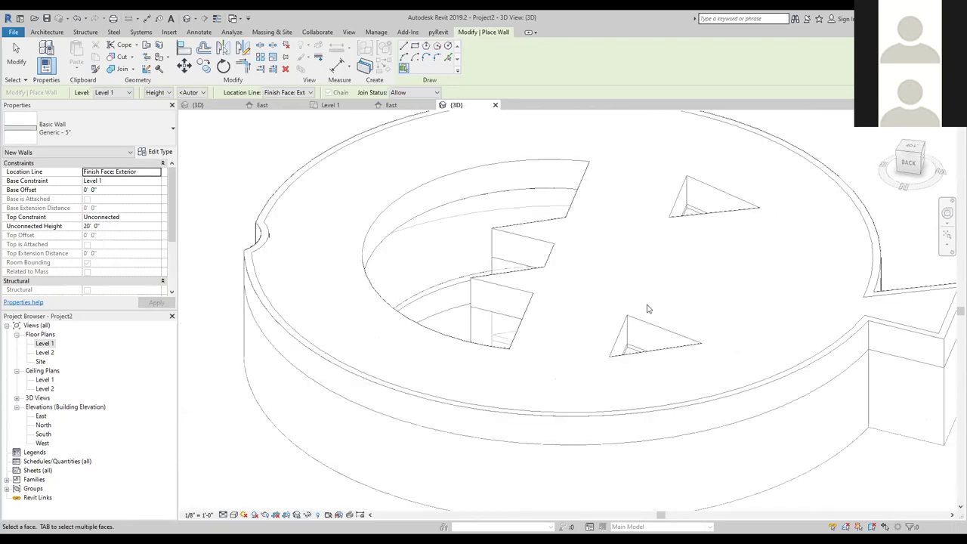
{"action": "middle_click_drag", "start_coordinate": [554, 331], "coordinate": [597, 266], "text": "shift"}
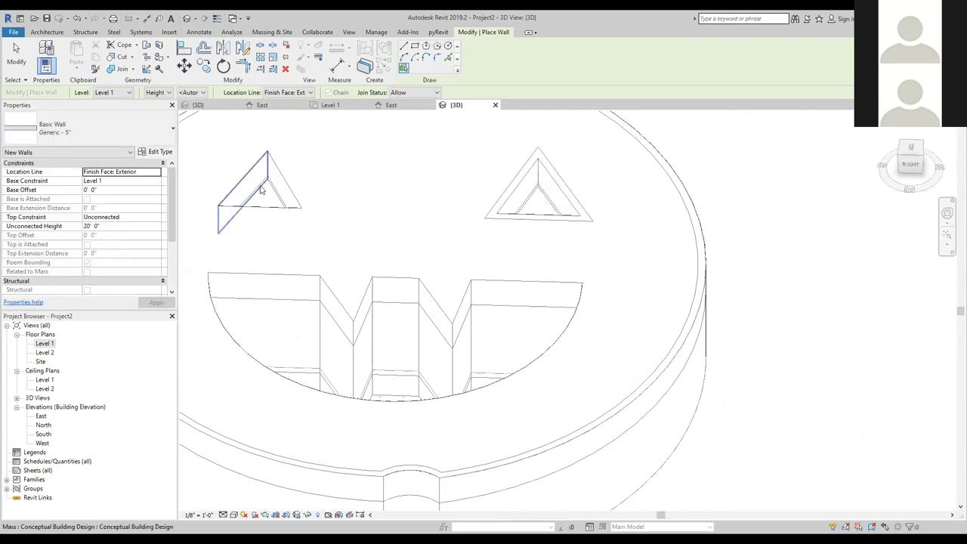
{"action": "middle_click_drag", "start_coordinate": [423, 179], "coordinate": [334, 246], "text": "shift"}
{"action": "scroll", "coordinate": [521, 223], "scroll_direction": "up", "scroll_amount": 5}
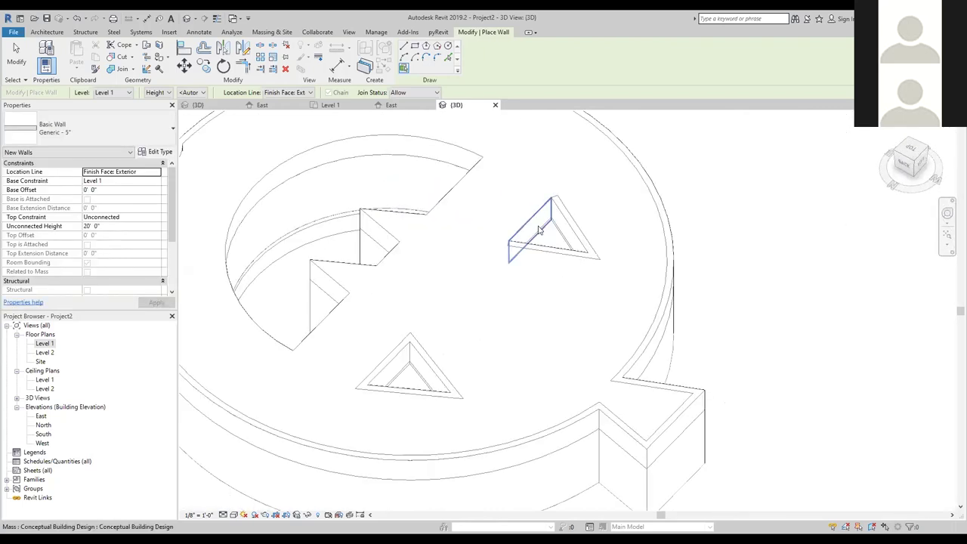
- Create Generic - 5" walls on the faces of the toothed mouth opening and finish placing walls
{"action": "scroll", "coordinate": [529, 229], "scroll_direction": "down", "scroll_amount": 5}
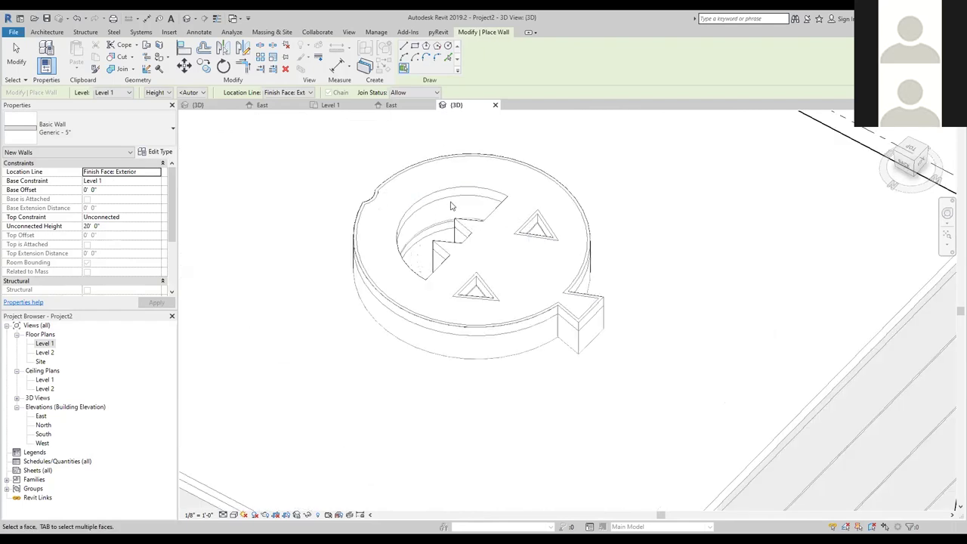
{"action": "middle_click_drag", "start_coordinate": [432, 281], "coordinate": [349, 244], "text": "shift"}
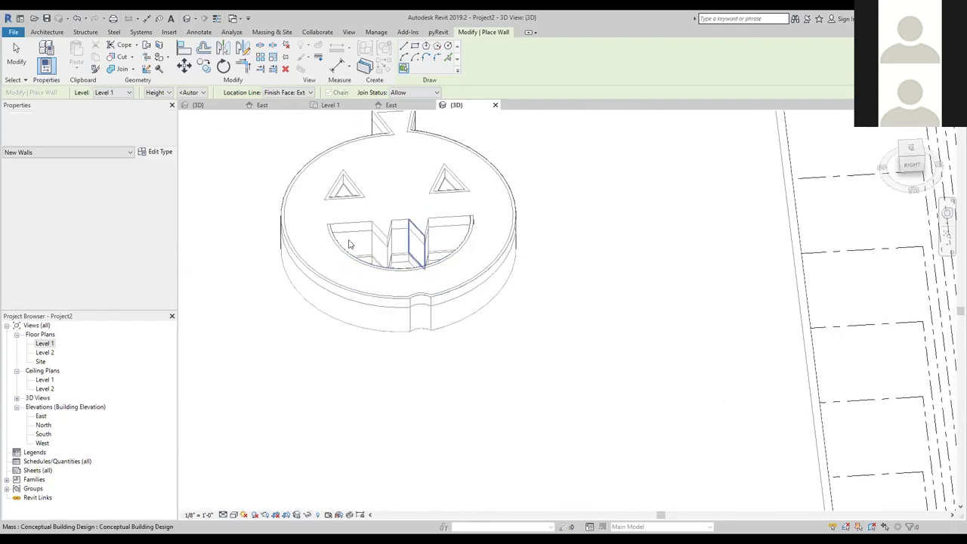
{"action": "scroll", "coordinate": [361, 224], "scroll_direction": "up", "scroll_amount": 5}
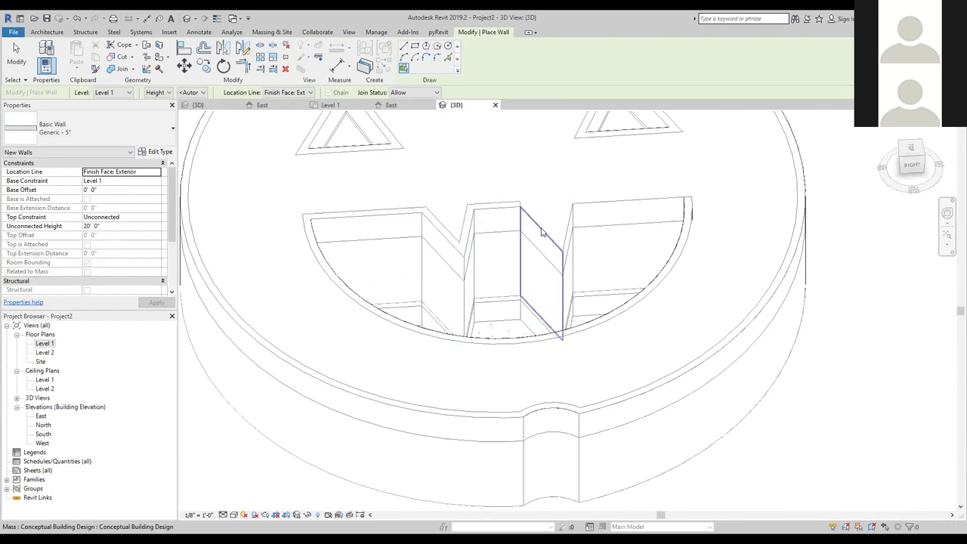
{"action": "scroll", "coordinate": [622, 205], "scroll_direction": "down", "scroll_amount": 5}
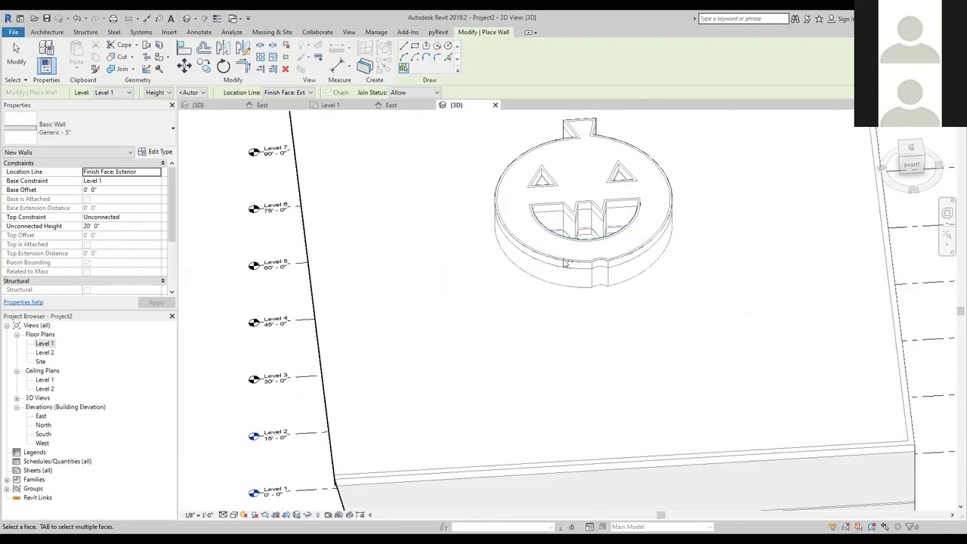
{"action": "scroll", "coordinate": [579, 253], "scroll_direction": "down", "scroll_amount": 3}
{"action": "scroll", "coordinate": [658, 250], "scroll_direction": "down", "scroll_amount": 2}
{"action": "middle_click_drag", "start_coordinate": [658, 250], "coordinate": [635, 268], "text": "shift"}
{"action": "key", "text": "Escape"}
{"action": "key", "text": "Escape"}
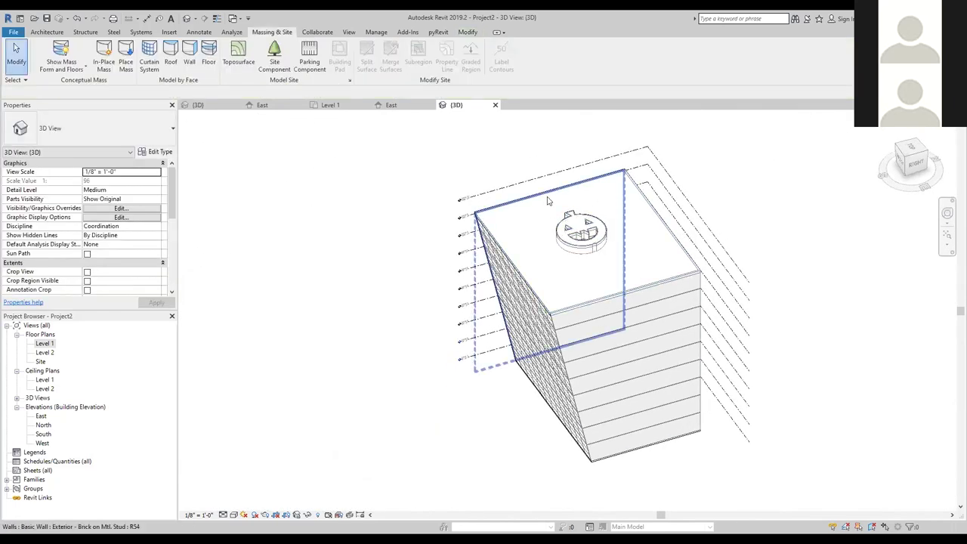
- Turn off the visibility of the Mass category in the 3D view's Visibility/Graphic Overrides
{"action": "middle_click_drag", "start_coordinate": [474, 443], "coordinate": [533, 302], "text": "shift"}
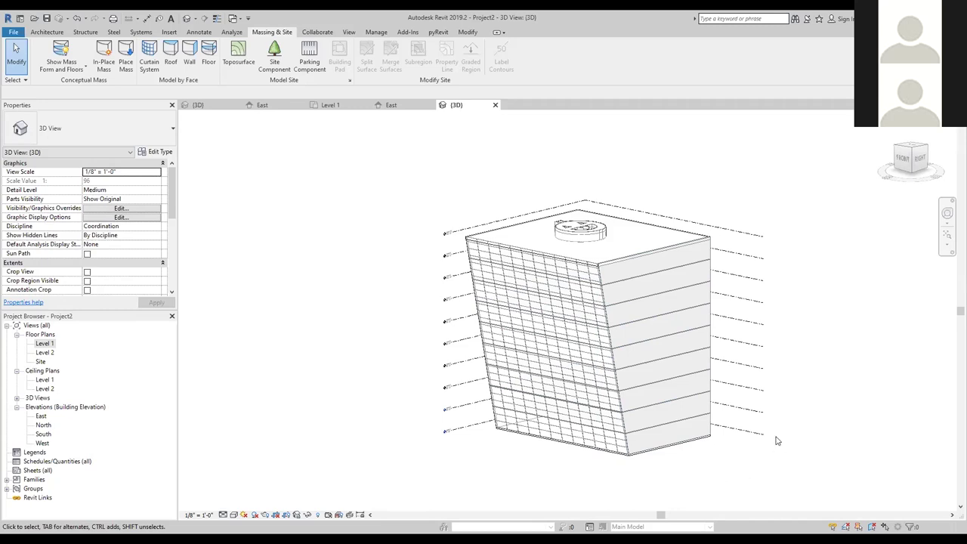
{"action": "middle_click_drag", "start_coordinate": [788, 425], "coordinate": [672, 466], "text": "shift"}
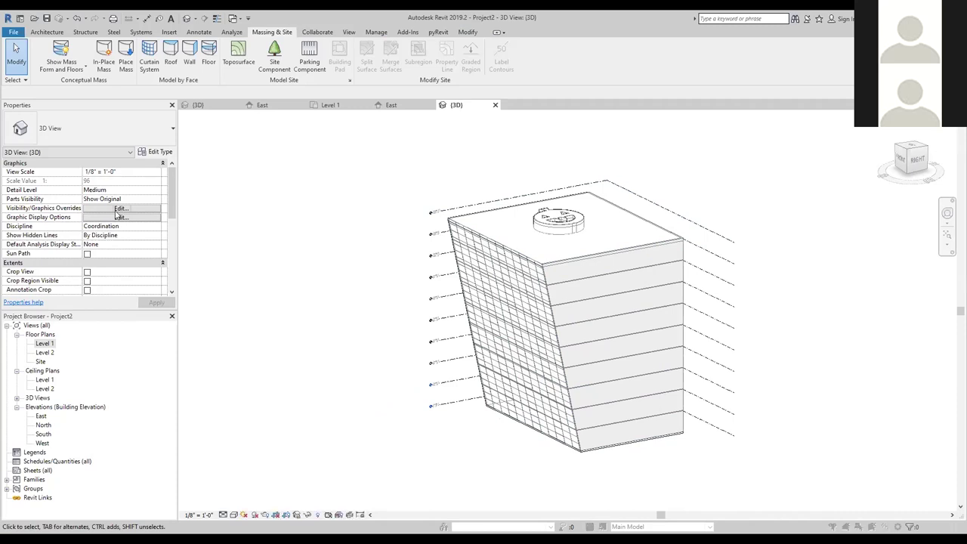
{"action": "key", "text": "v"}
{"action": "key", "text": "g"}
{"action": "left_click_drag", "start_coordinate": [751, 178], "coordinate": [732, 239]}
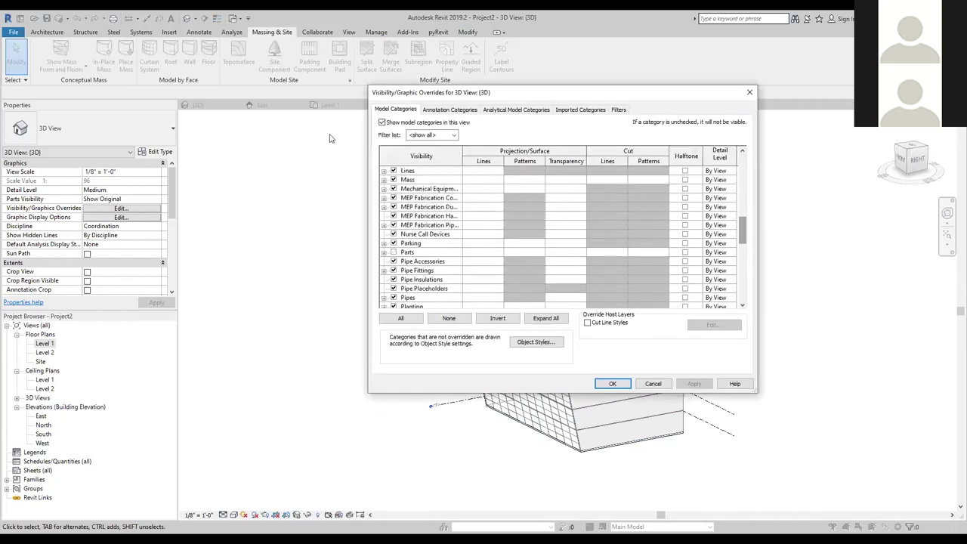
{"action": "left_click", "coordinate": [393, 180]}
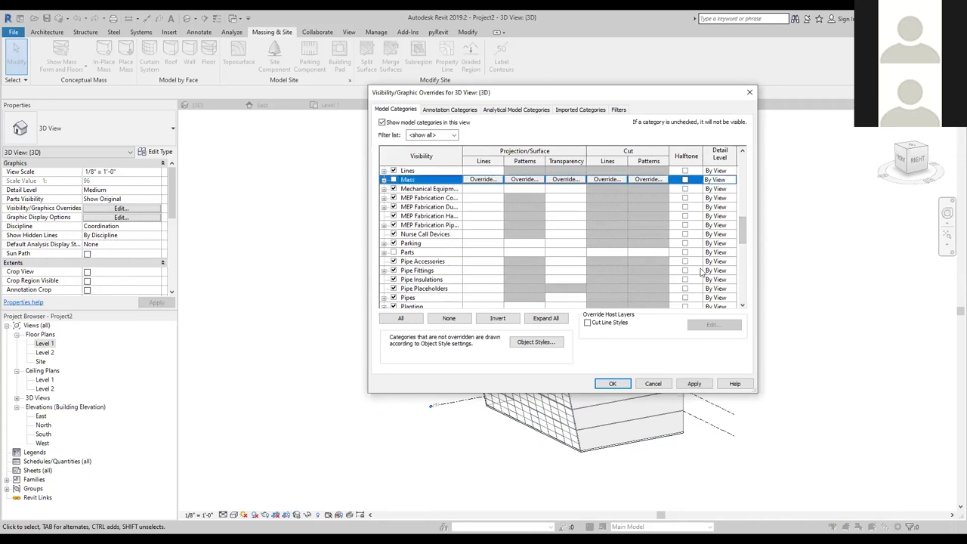
{"action": "left_click", "coordinate": [612, 383]}
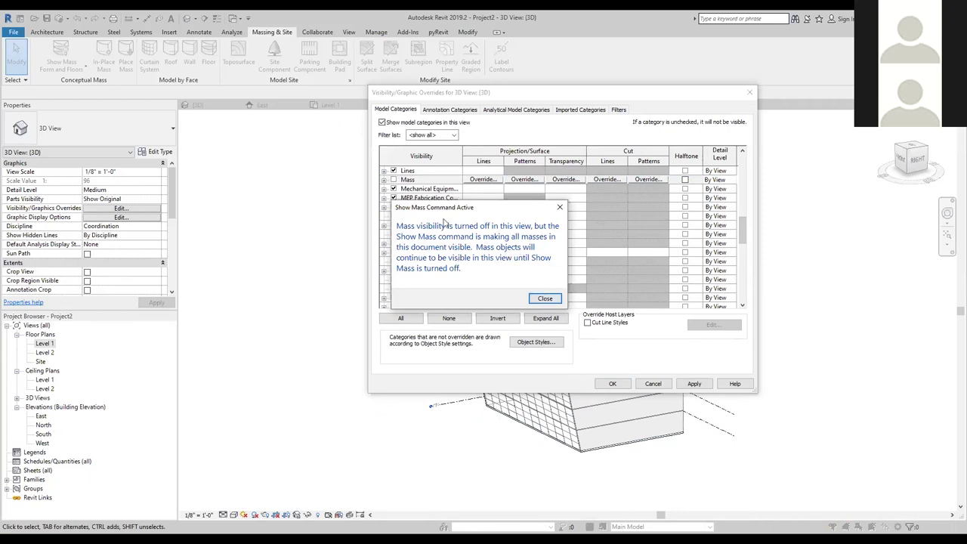
{"action": "left_click", "coordinate": [545, 300]}
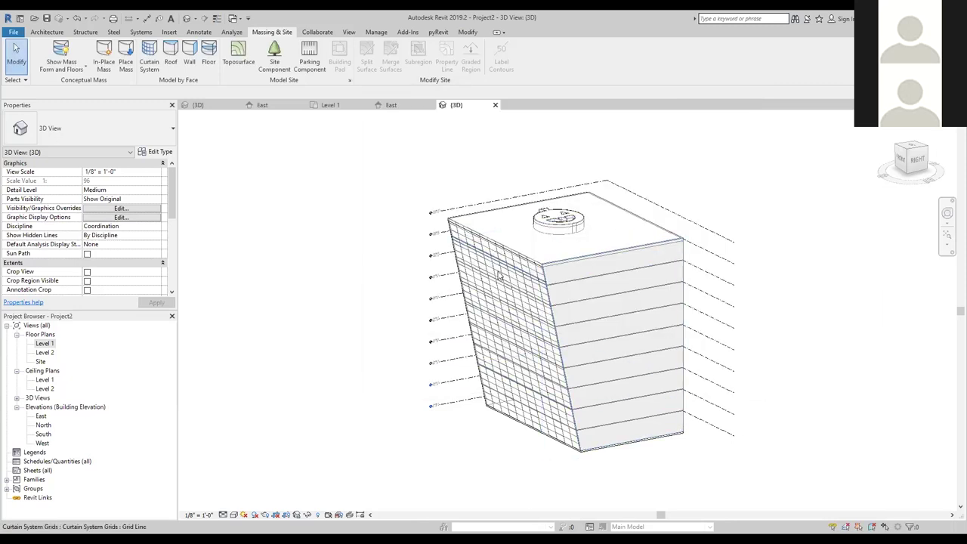
- Select the elements at the building's base corner, filter the selection to only Mass, and delete the mass
{"action": "scroll", "coordinate": [514, 272], "scroll_direction": "up", "scroll_amount": 5}
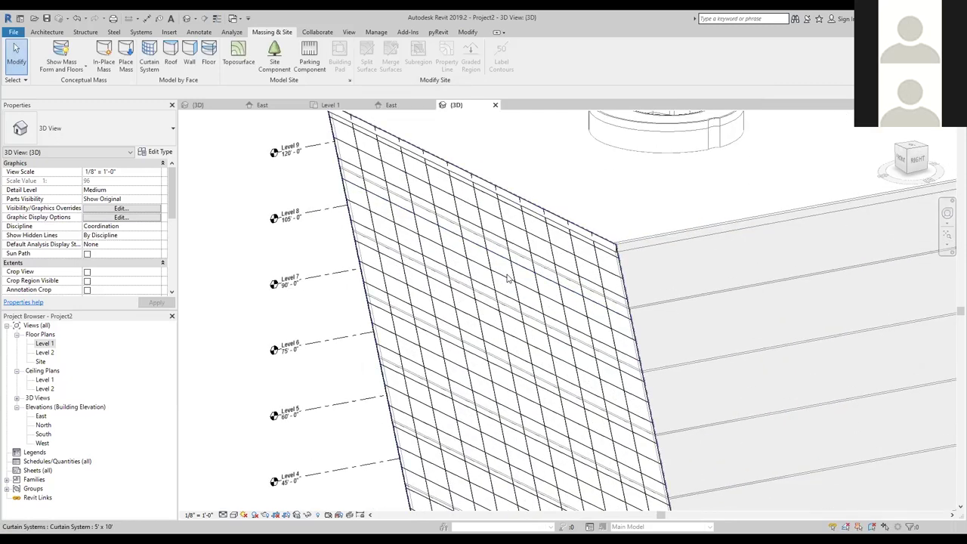
{"action": "scroll", "coordinate": [453, 363], "scroll_direction": "down", "scroll_amount": 5}
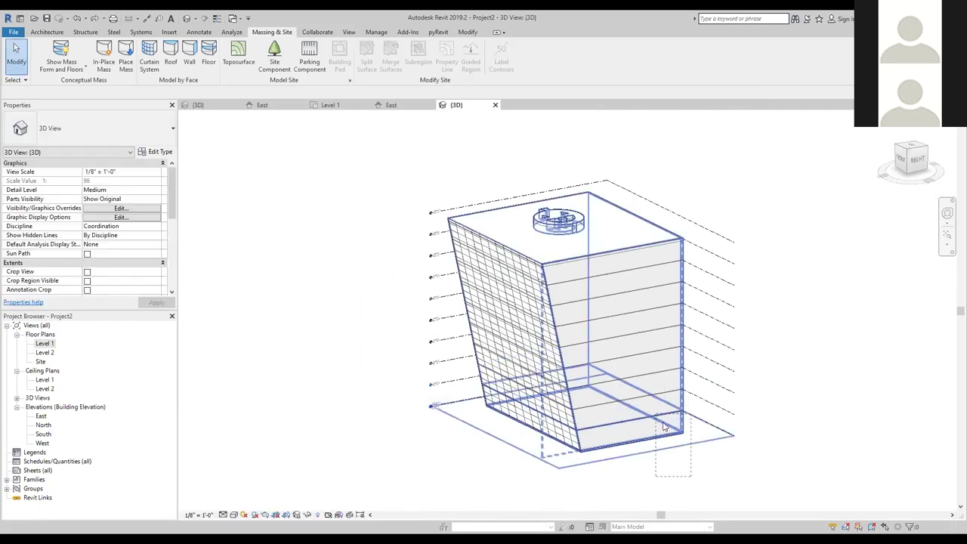
{"action": "left_click", "coordinate": [665, 428]}
{"action": "left_click", "coordinate": [415, 59]}
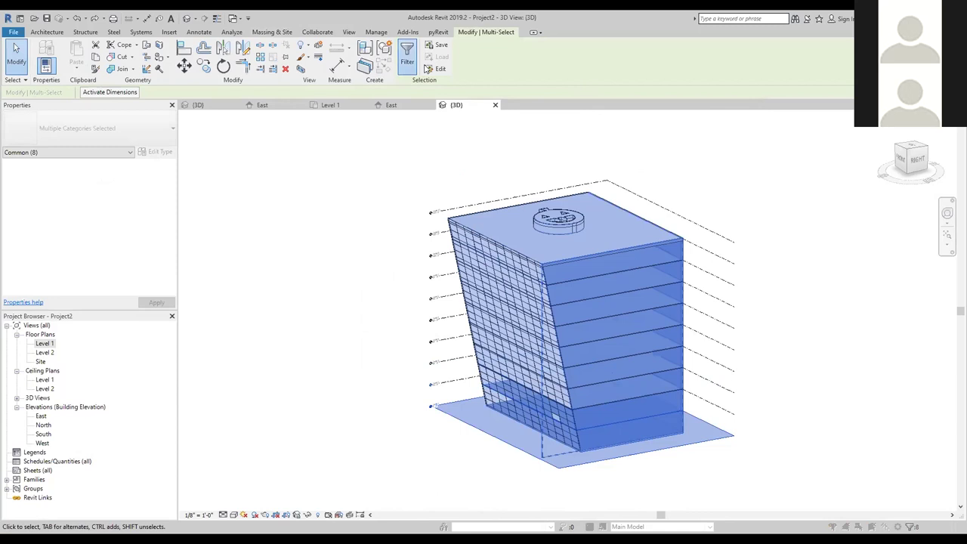
{"action": "left_click", "coordinate": [548, 227]}
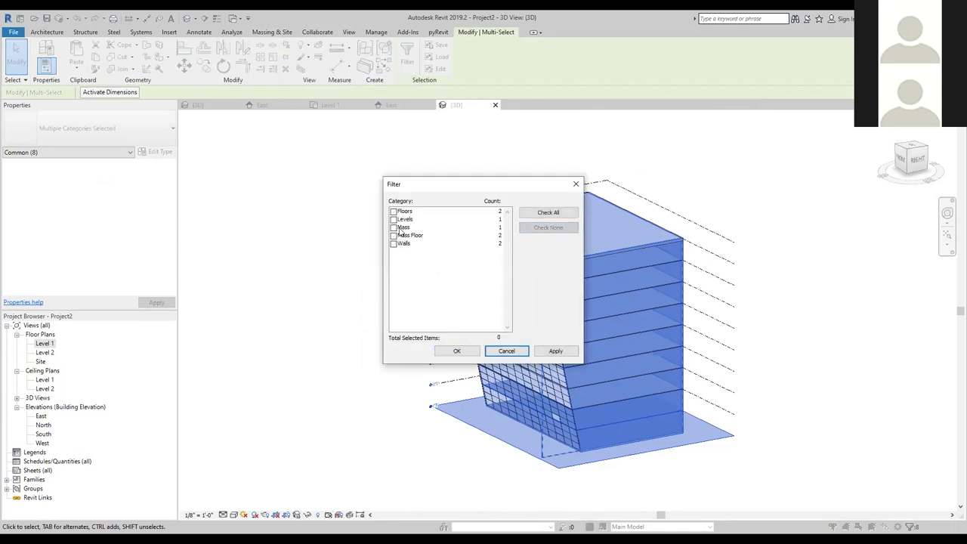
{"action": "left_click", "coordinate": [393, 228]}
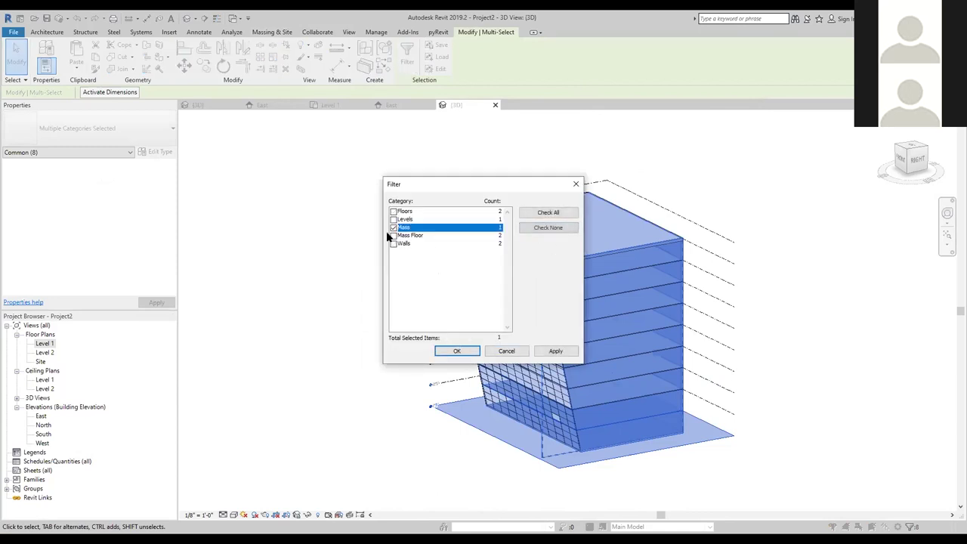
{"action": "left_click", "coordinate": [458, 351]}
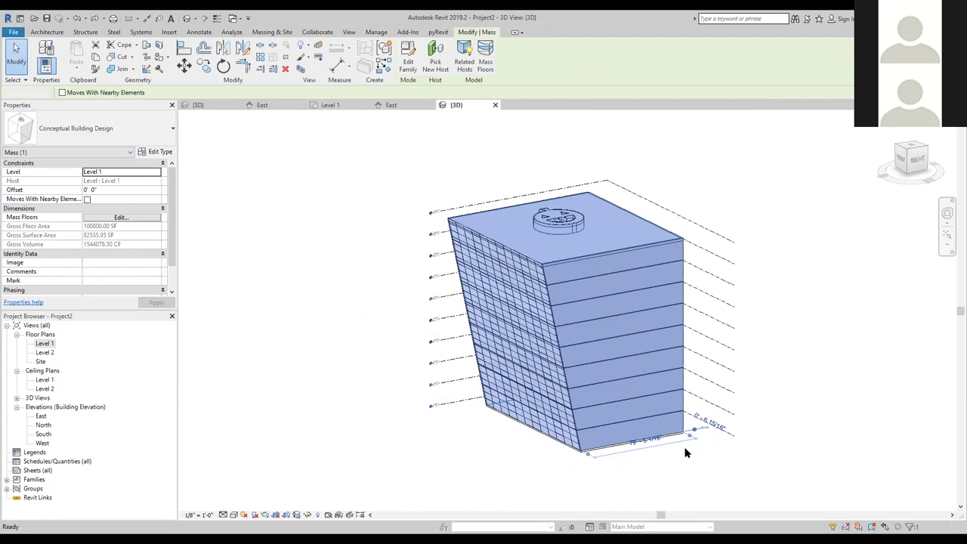
{"action": "left_click", "coordinate": [687, 452]}
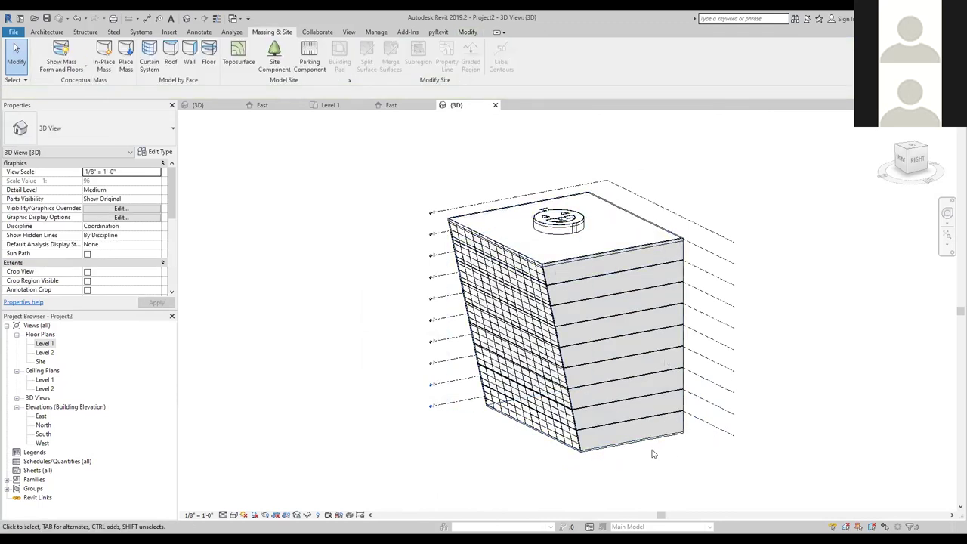
- Inspect the remaining building elements around the base corner, including the brick wall's slanted profile and properties
{"action": "scroll", "coordinate": [653, 445], "scroll_direction": "up", "scroll_amount": 5}
{"action": "scroll", "coordinate": [554, 424], "scroll_direction": "down", "scroll_amount": 5}
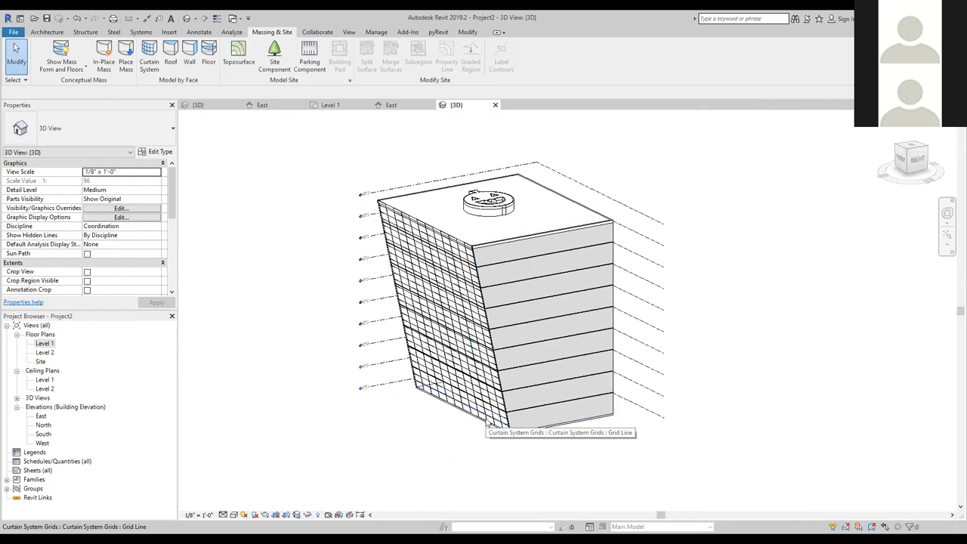
{"action": "middle_click_drag", "start_coordinate": [444, 437], "coordinate": [512, 438], "text": "shift"}
{"action": "scroll", "coordinate": [529, 433], "scroll_direction": "up", "scroll_amount": 5}
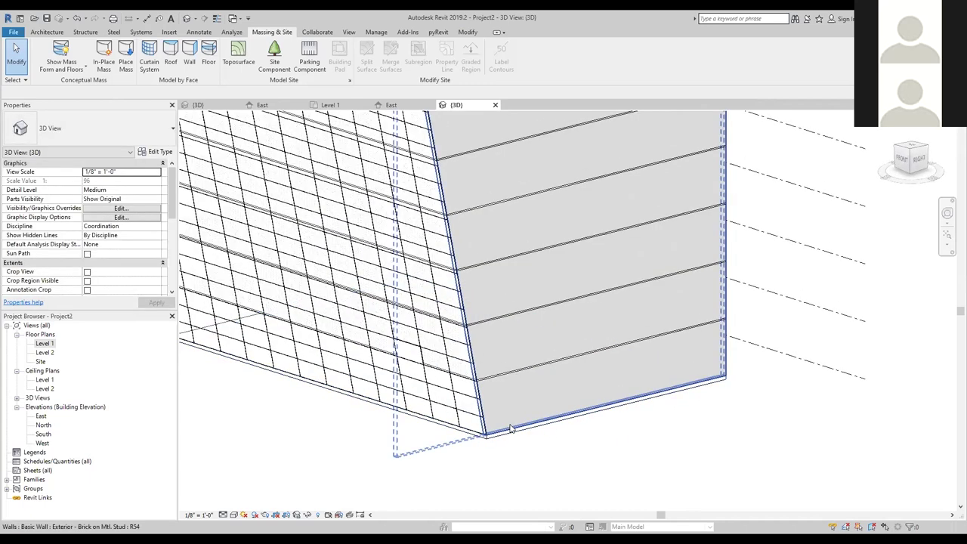
{"action": "scroll", "coordinate": [511, 429], "scroll_direction": "down", "scroll_amount": 5}
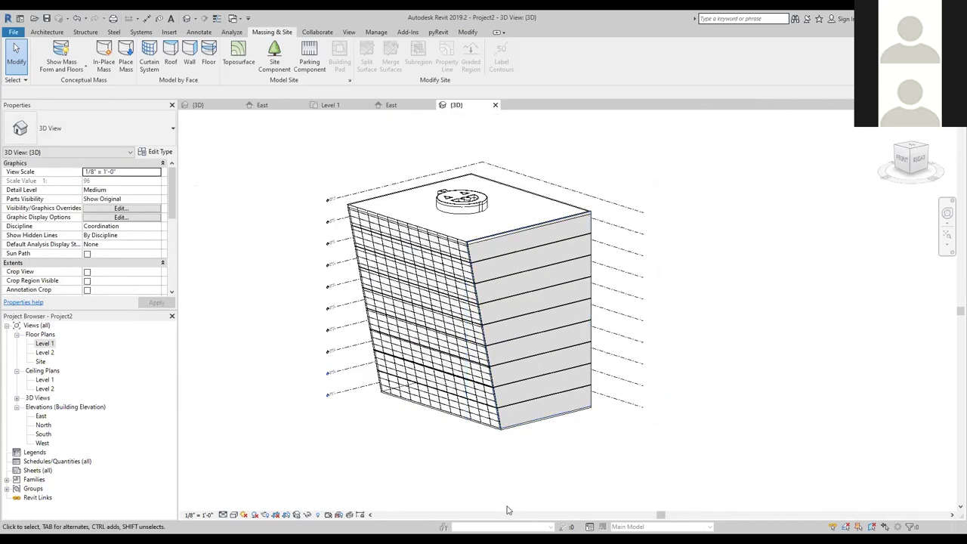
{"action": "left_click", "coordinate": [510, 426]}
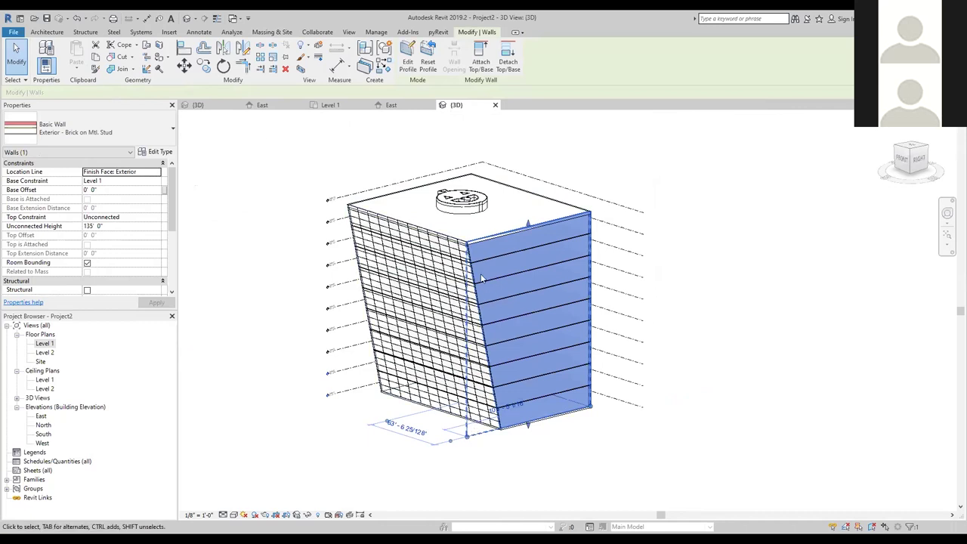
{"action": "left_click", "coordinate": [650, 462]}
- Place three Single-Flush 36" x 84" doors on the brick wall, one on each of its lowest three floors
{"action": "scroll", "coordinate": [522, 410], "scroll_direction": "up", "scroll_amount": 5}
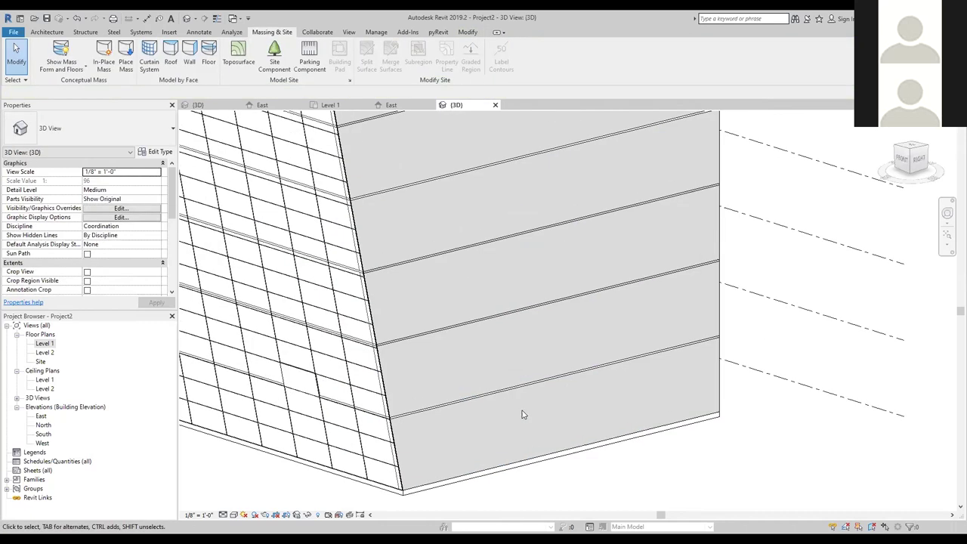
{"action": "left_click", "coordinate": [40, 33]}
{"action": "left_click", "coordinate": [59, 56]}
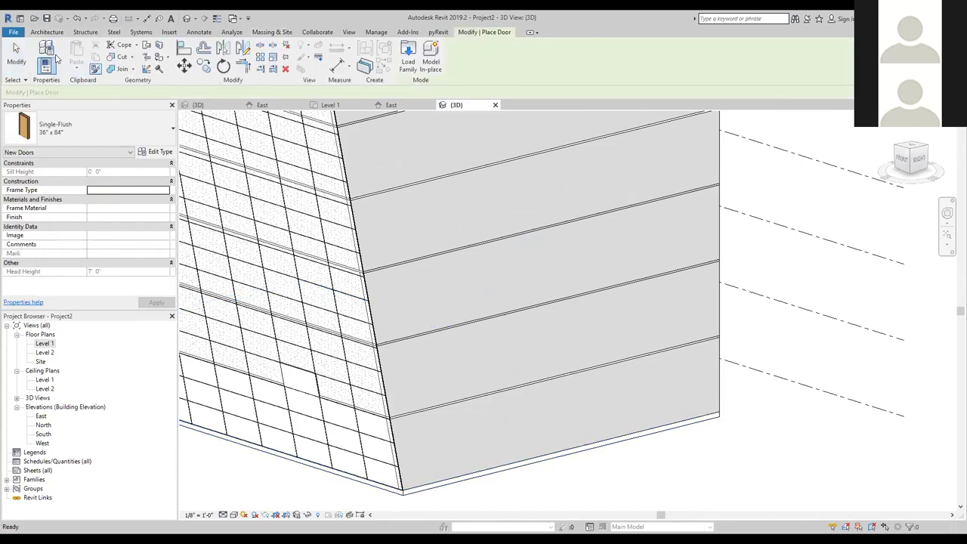
{"action": "left_click", "coordinate": [500, 376]}
{"action": "left_click", "coordinate": [604, 291]}
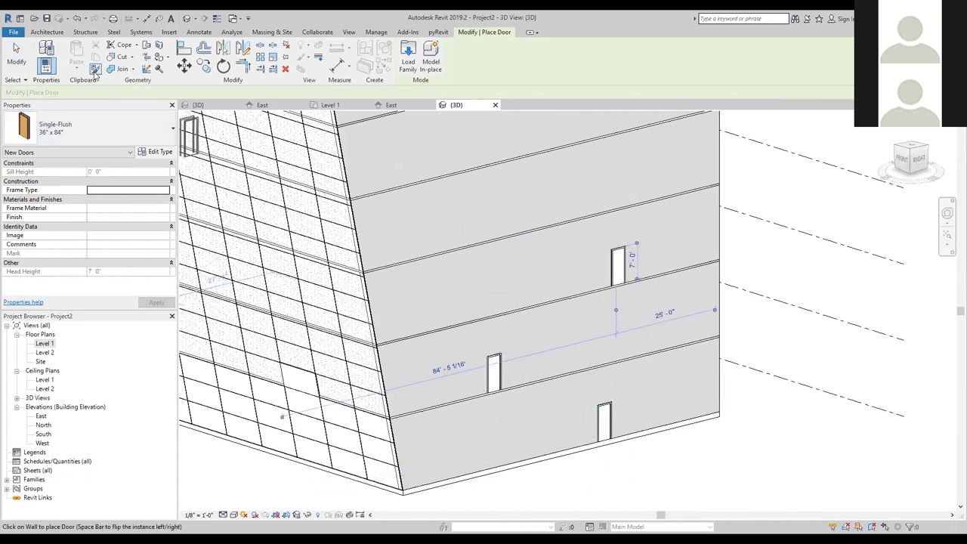
- Place three Fixed 36" x 48" windows beside the doors on the brick wall's lowest three floors and finish placing windows
{"action": "left_click", "coordinate": [47, 32]}
{"action": "left_click", "coordinate": [93, 49]}
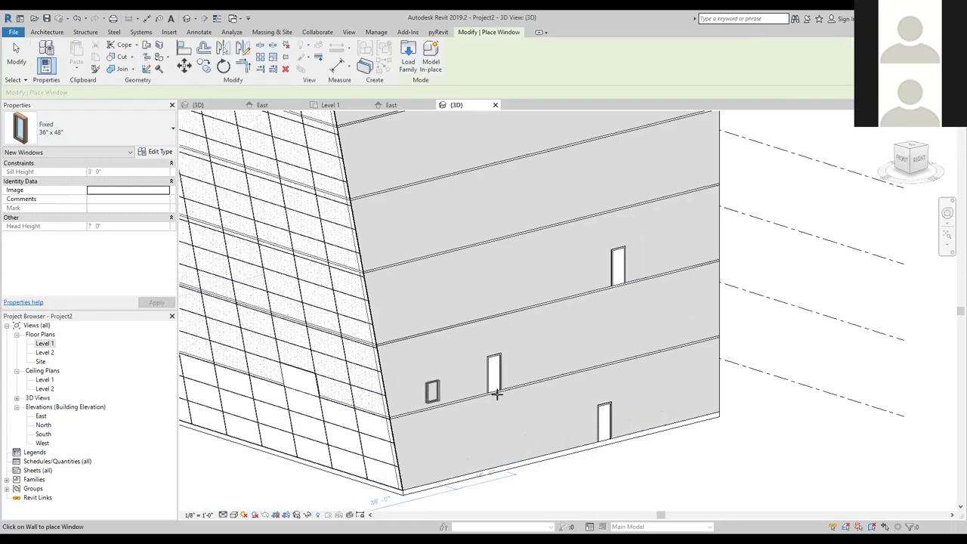
{"action": "left_click", "coordinate": [559, 418]}
{"action": "left_click", "coordinate": [592, 332]}
{"action": "left_click", "coordinate": [466, 275]}
{"action": "key", "text": "Escape"}
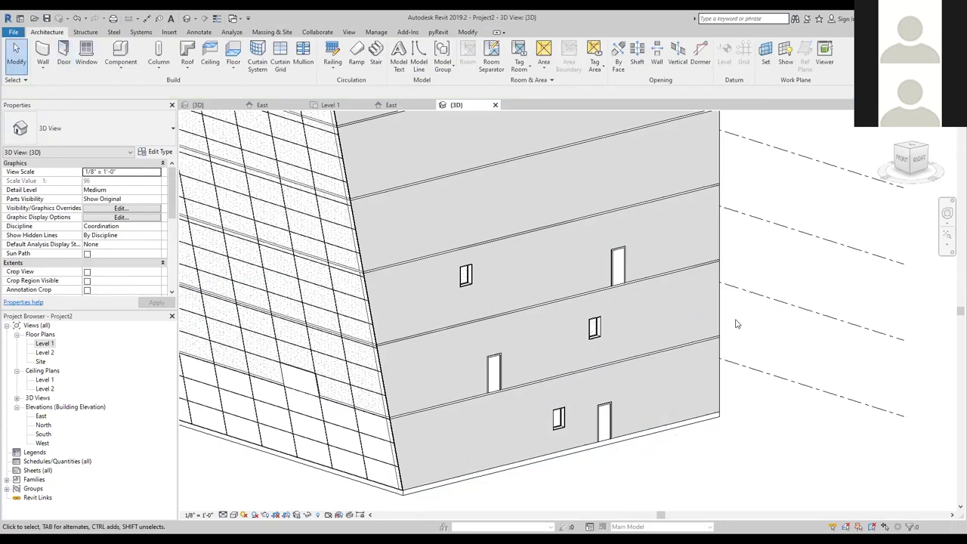
{"action": "scroll", "coordinate": [739, 322], "scroll_direction": "down", "scroll_amount": 3}
{"action": "middle_click_drag", "start_coordinate": [553, 401], "coordinate": [486, 446]}
{"action": "scroll", "coordinate": [486, 446], "scroll_direction": "down", "scroll_amount": 1}
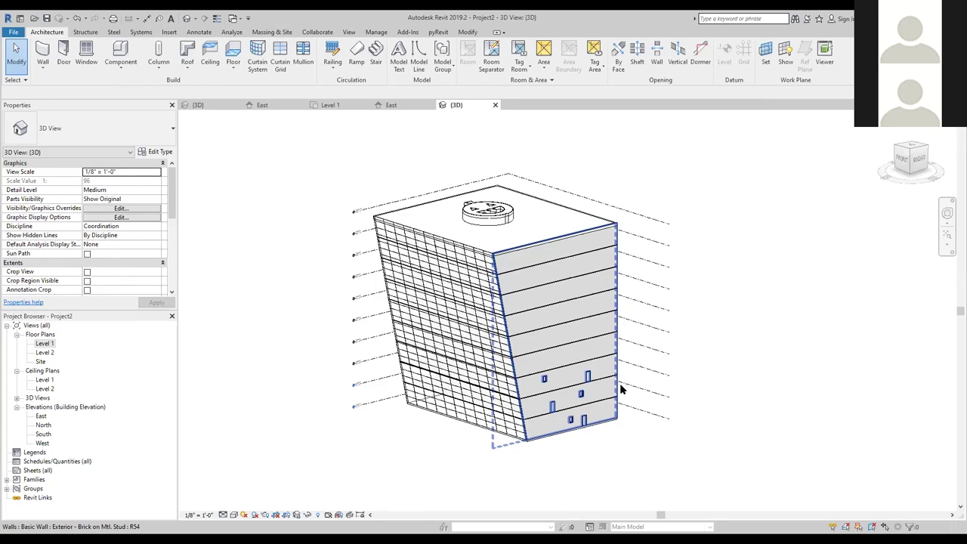
{"action": "key", "text": "Escape"}
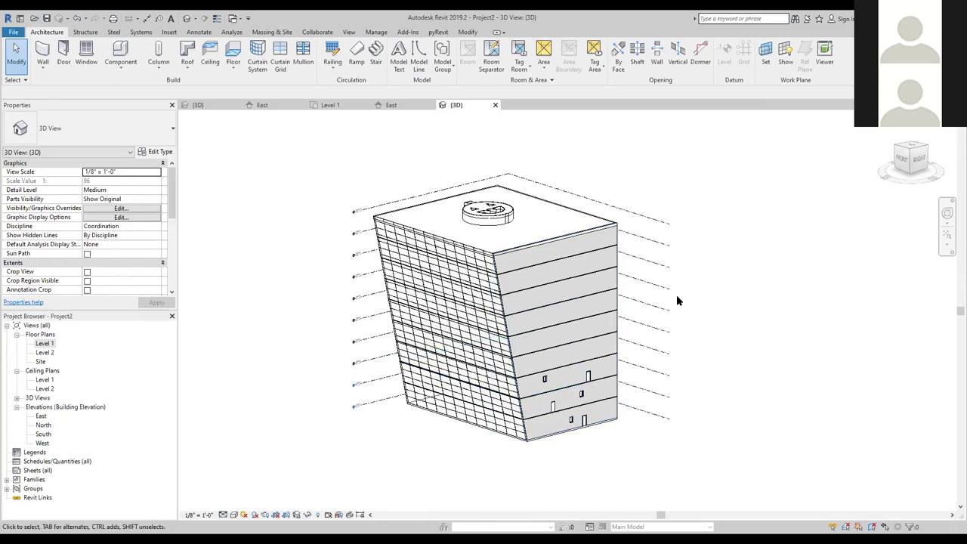
{"action": "scroll", "coordinate": [721, 311], "scroll_direction": "down", "scroll_amount": 2}
{"action": "mouse_move", "coordinate": [721, 311]}
{"action": "middle_mouse_down"}
{"action": "mouse_move", "coordinate": [706, 391]}
{"action": "mouse_move", "coordinate": [710, 326]}
{"action": "middle_mouse_up"}
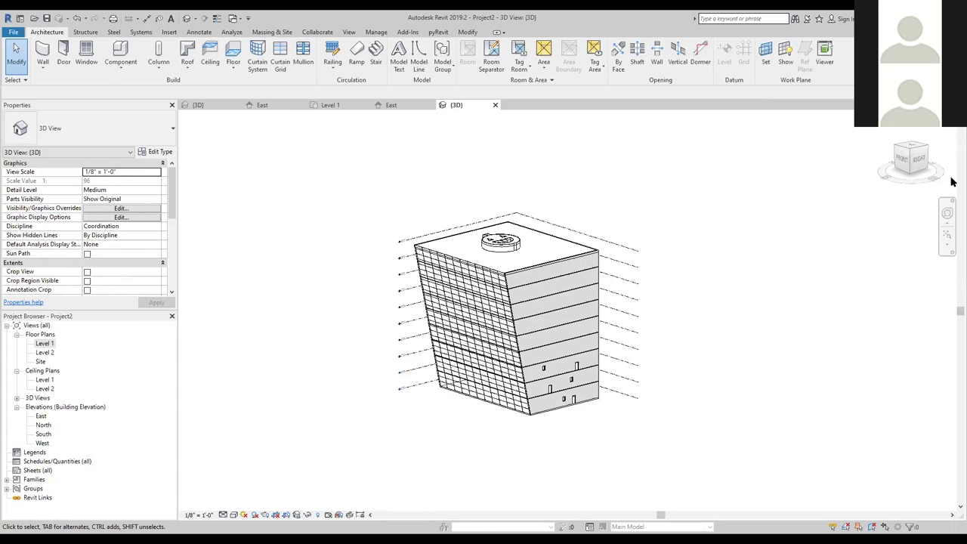
- Switch to the Conceptual Building Design mass family and open its Level 1 floor plan
{"action": "left_click", "coordinate": [199, 106]}
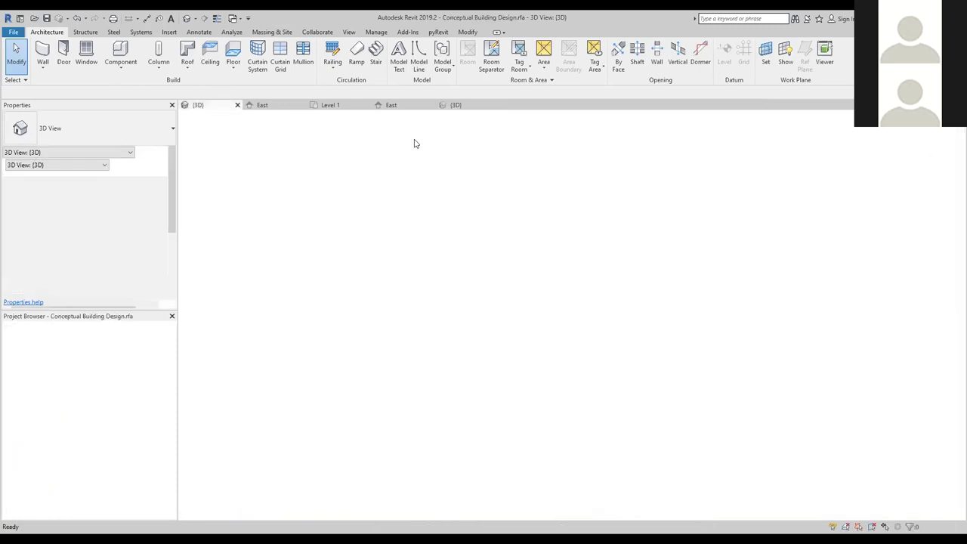
{"action": "middle_click_drag", "start_coordinate": [421, 296], "coordinate": [439, 335], "text": "shift"}
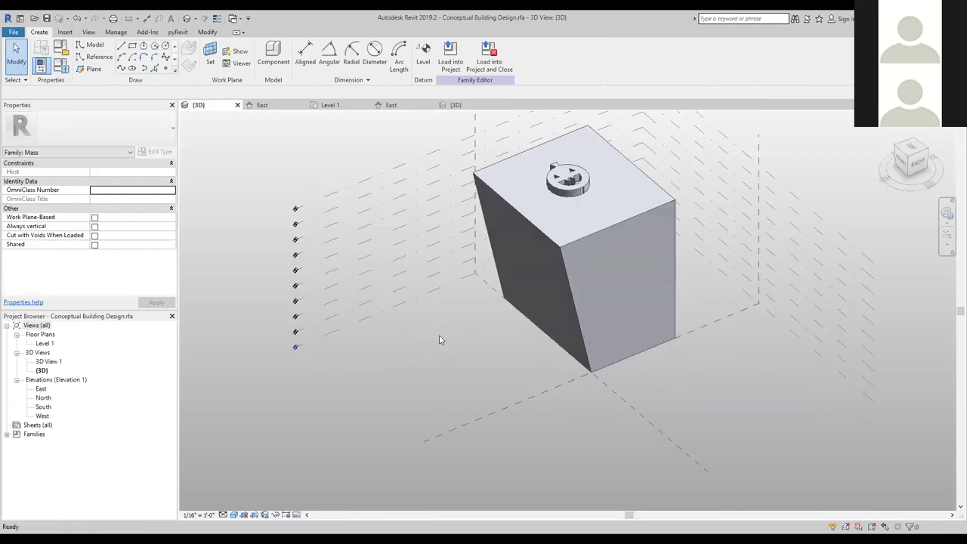
{"action": "middle_click", "coordinate": [704, 374]}
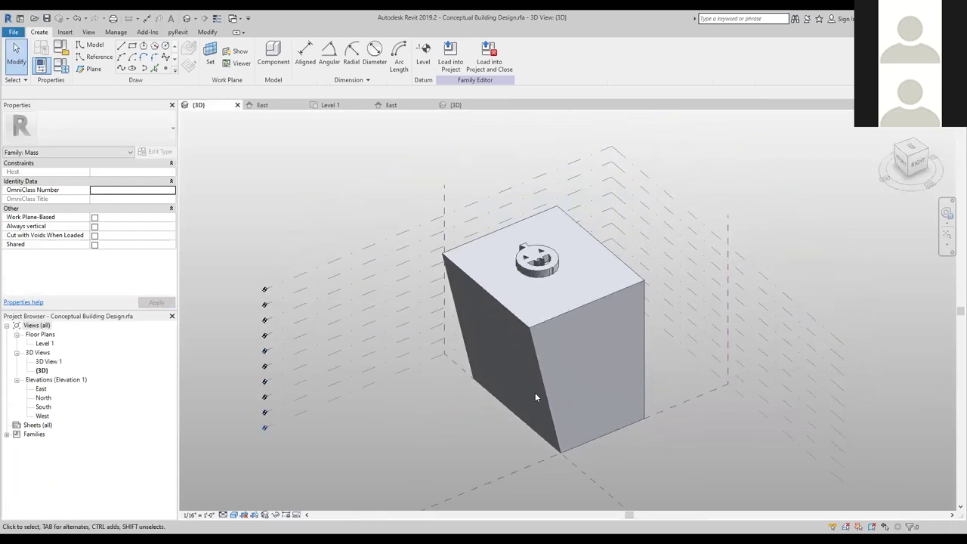
{"action": "double_click", "coordinate": [45, 343]}
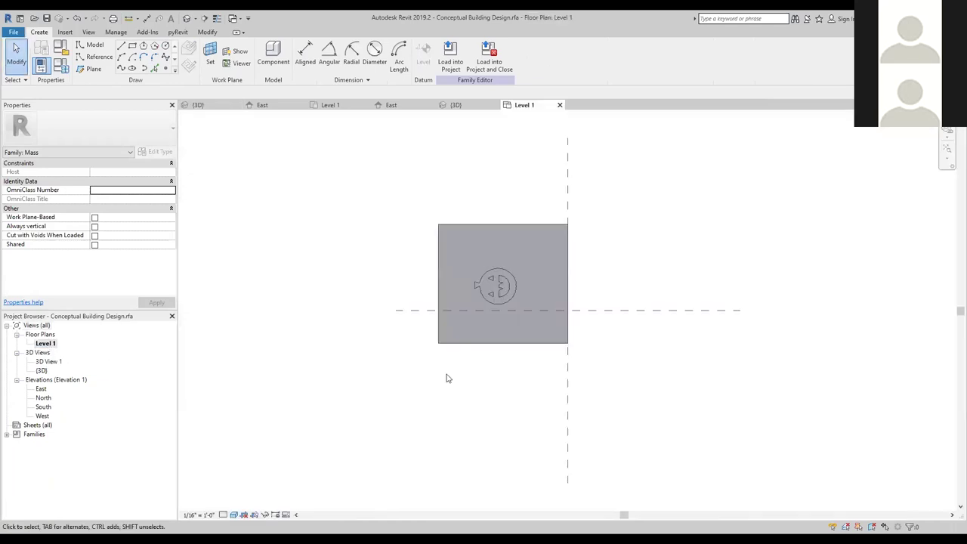
- Draw a horizontal reference plane about 30' beyond the mass's upper edge in plan and name it Lot Line
{"action": "left_click", "coordinate": [92, 69]}
{"action": "left_click", "coordinate": [352, 192]}
{"action": "left_click", "coordinate": [609, 192]}
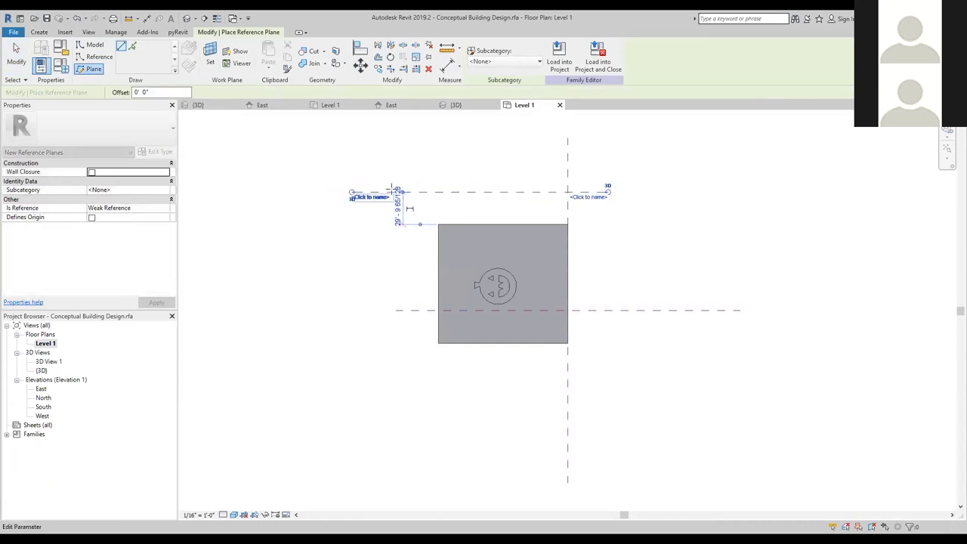
{"action": "left_click", "coordinate": [372, 197]}
{"action": "type", "text": "Lot Line"}
{"action": "key", "text": "Return"}
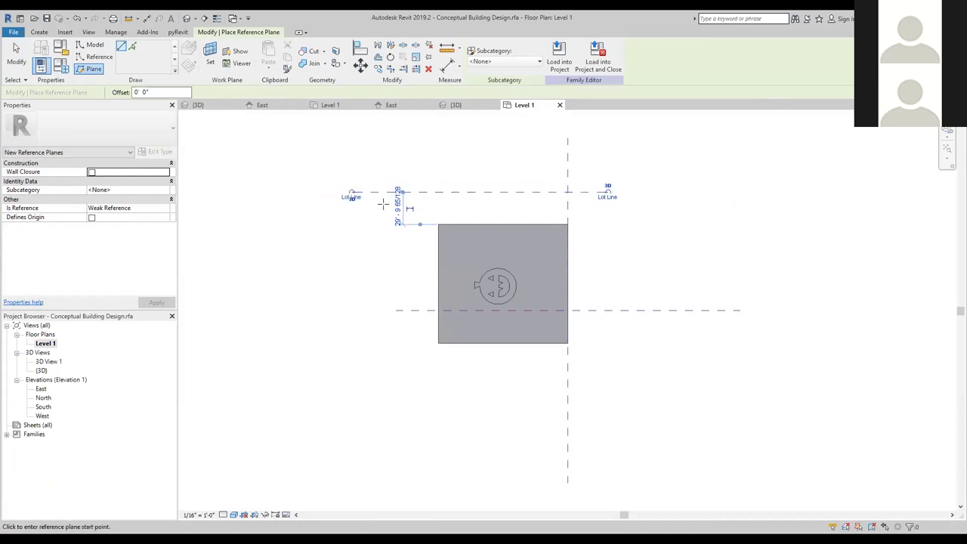
- Set the Lot Line plane's distance from the mass's upper edge to 26' and finish placing reference planes
{"action": "left_click", "coordinate": [398, 205]}
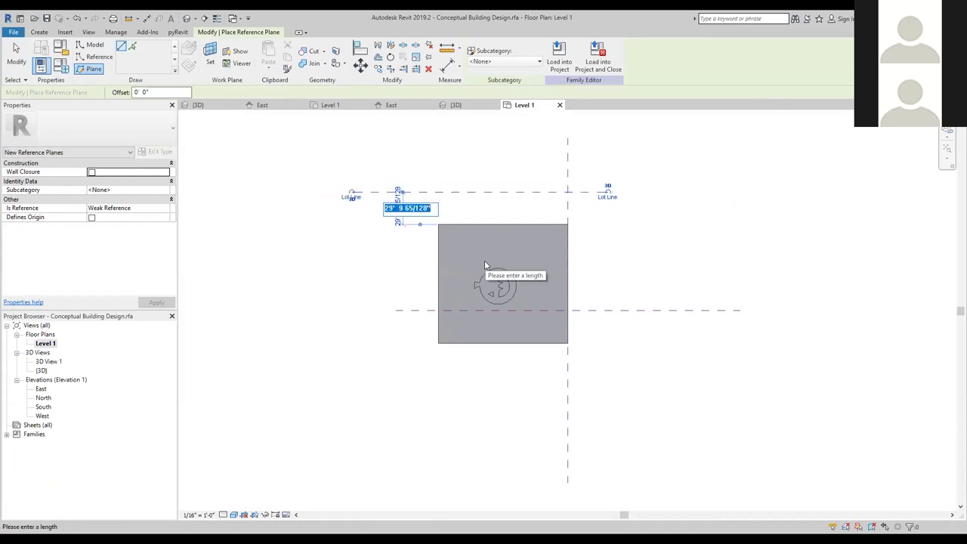
{"action": "type", "text": "26"}
{"action": "key", "text": "Return"}
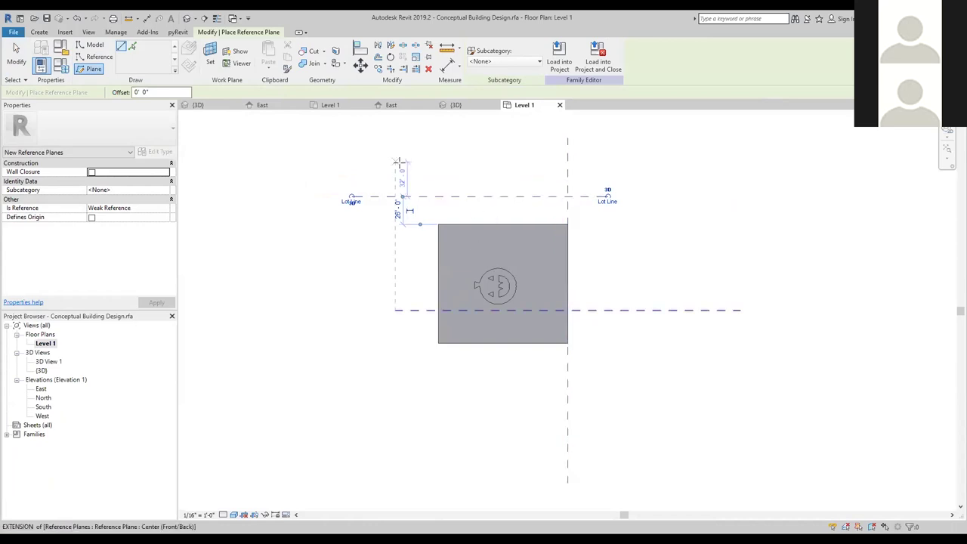
{"action": "key", "text": "Escape"}
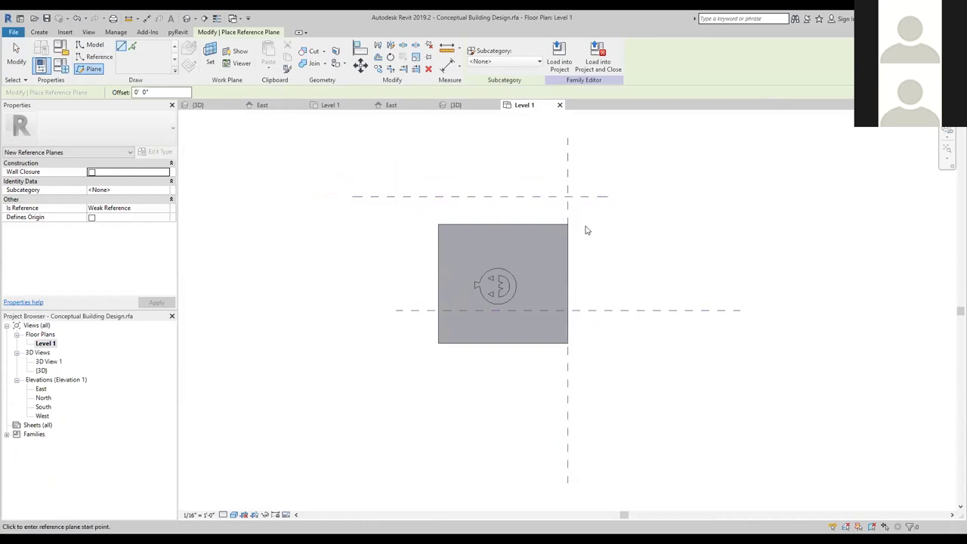
{"action": "key", "text": "Escape"}
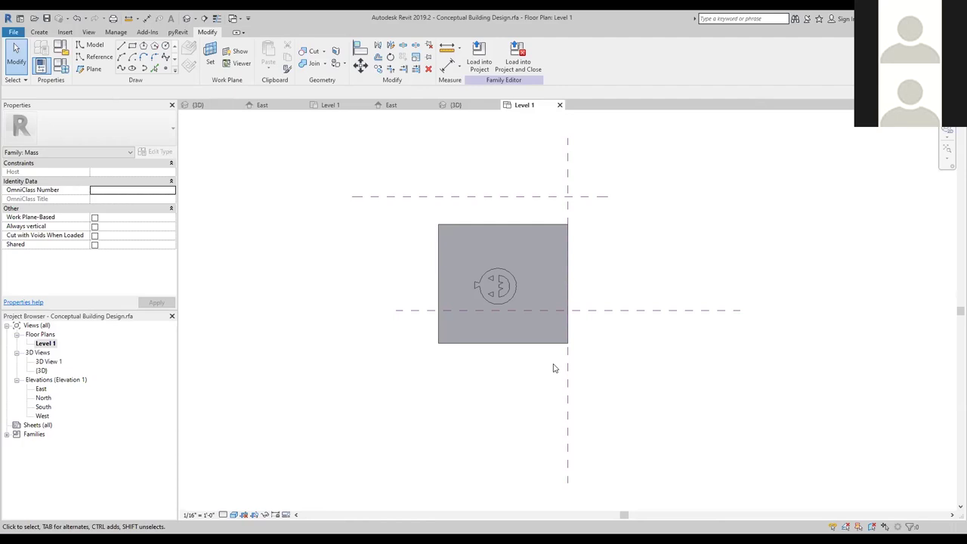
- Return to the 3D view of Project2 showing the finished building
{"action": "left_click", "coordinate": [470, 109]}
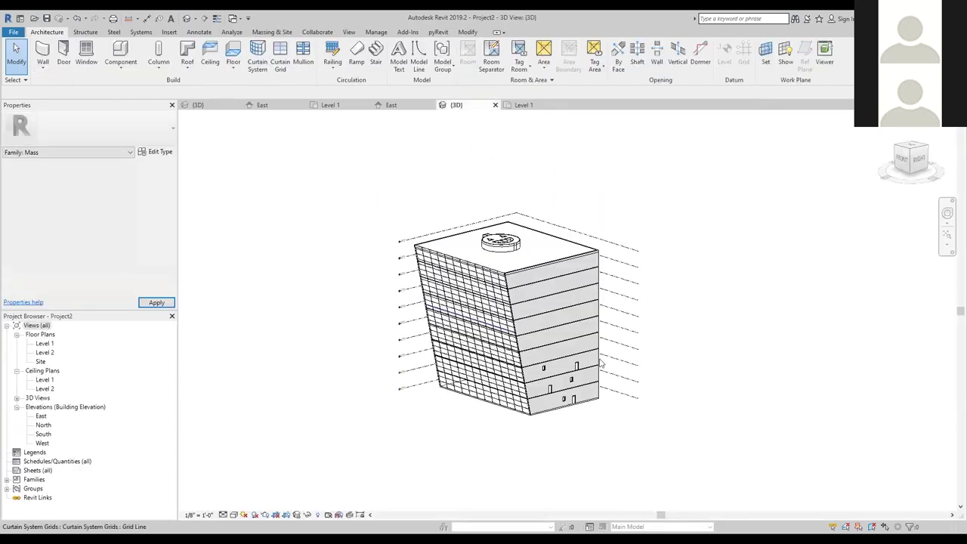
{"action": "scroll", "coordinate": [624, 264], "scroll_direction": "up", "scroll_amount": 2}
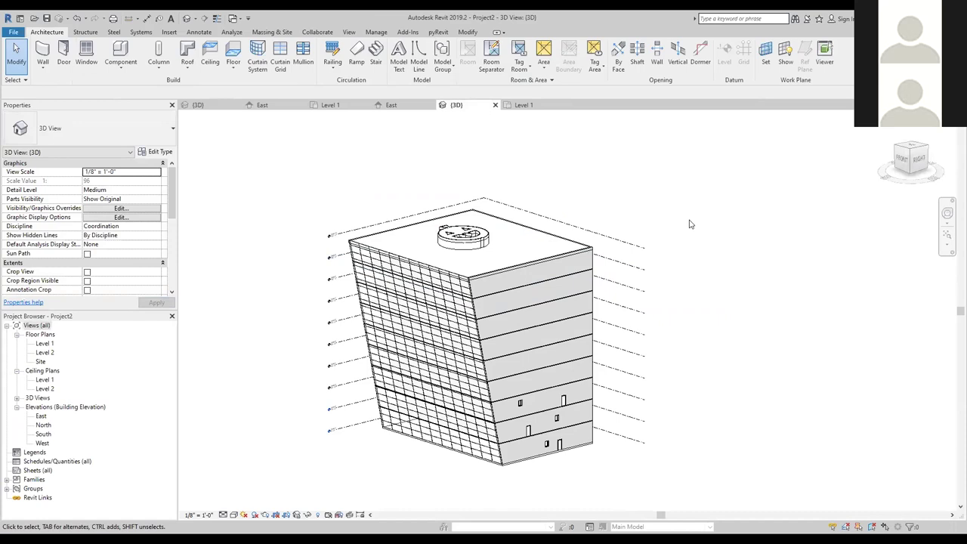